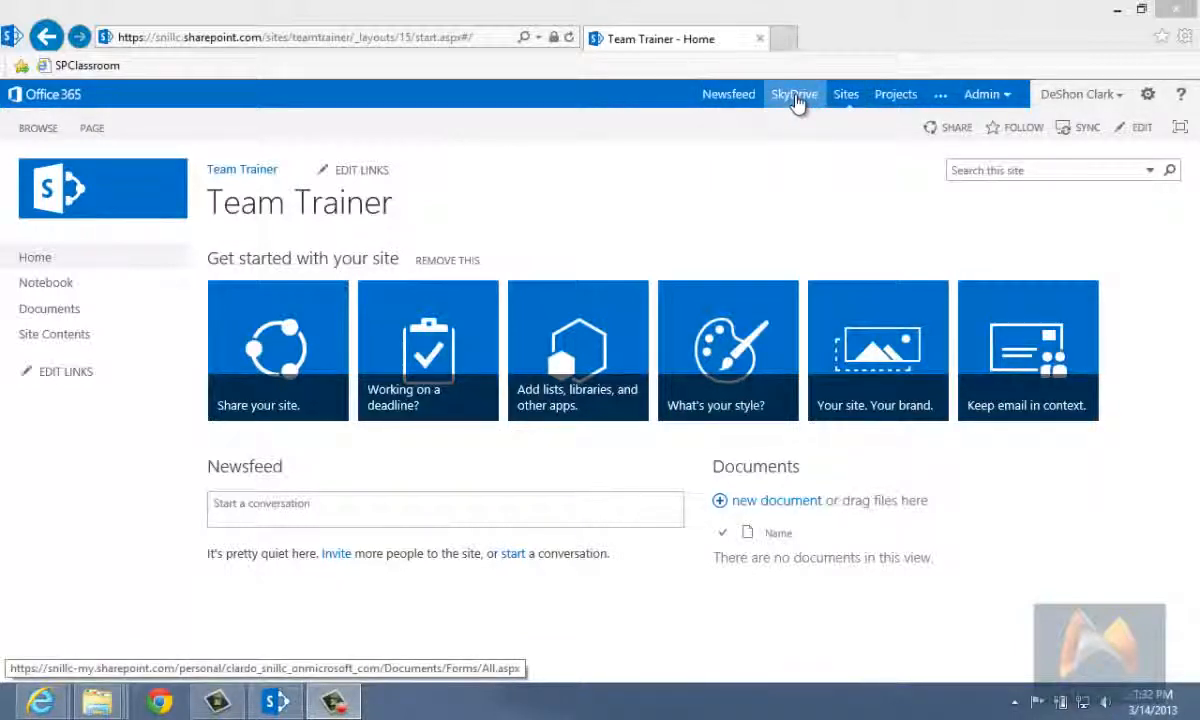
Step: View the personal Newsfeed page and the Sites page, returning to the Team Trainer home page after each
click(730, 95)
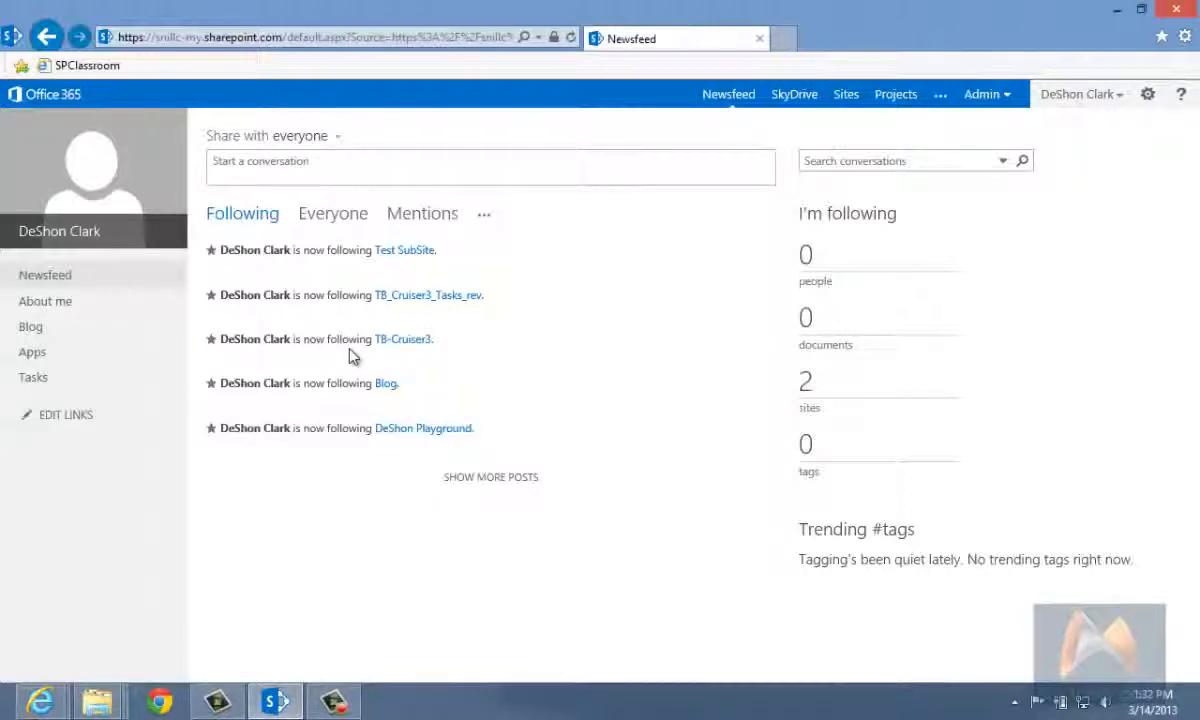
click(46, 36)
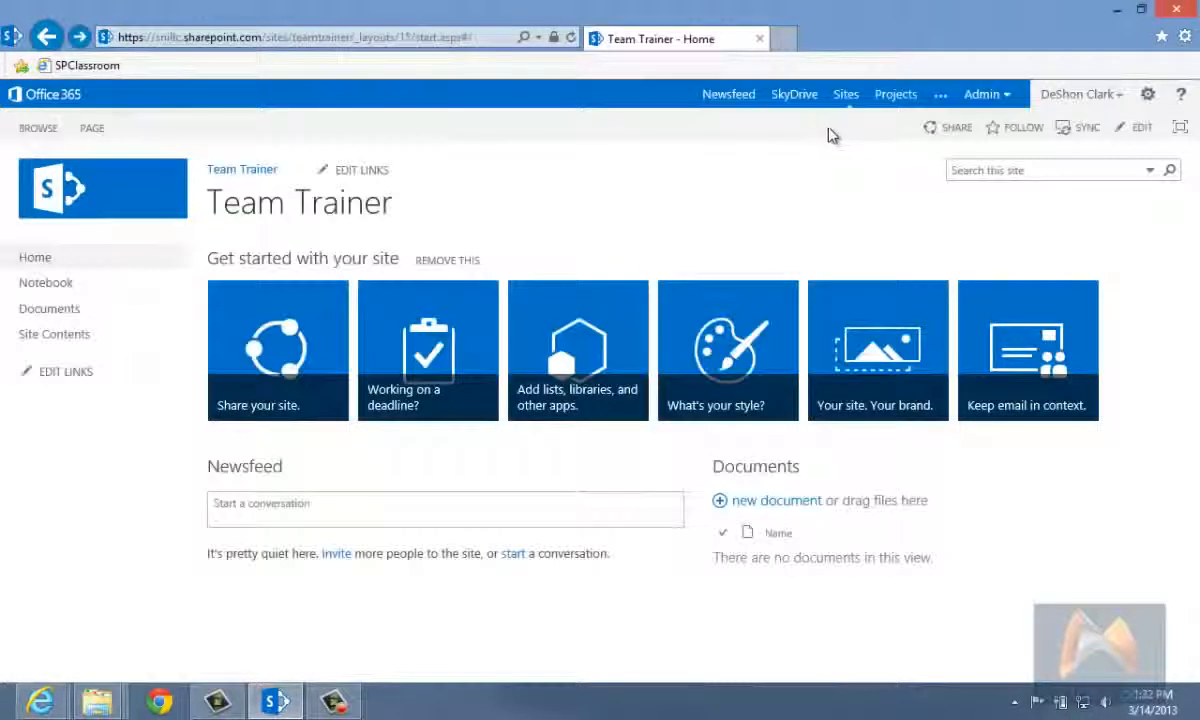
click(845, 97)
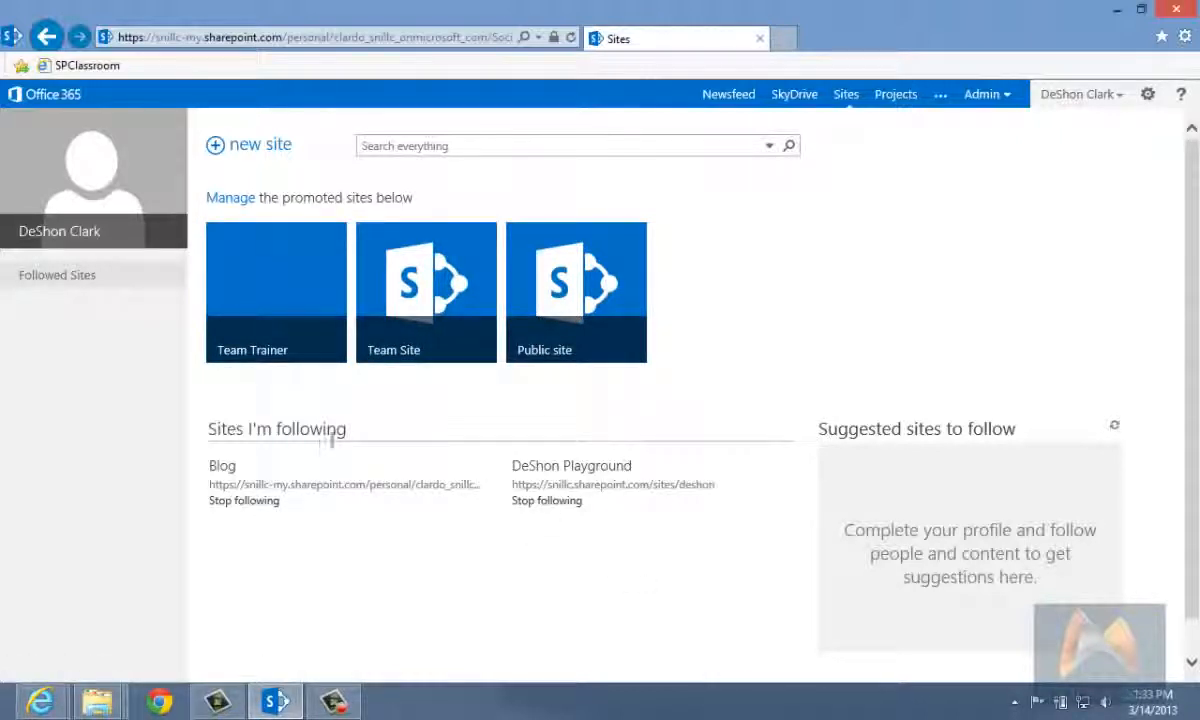
click(48, 40)
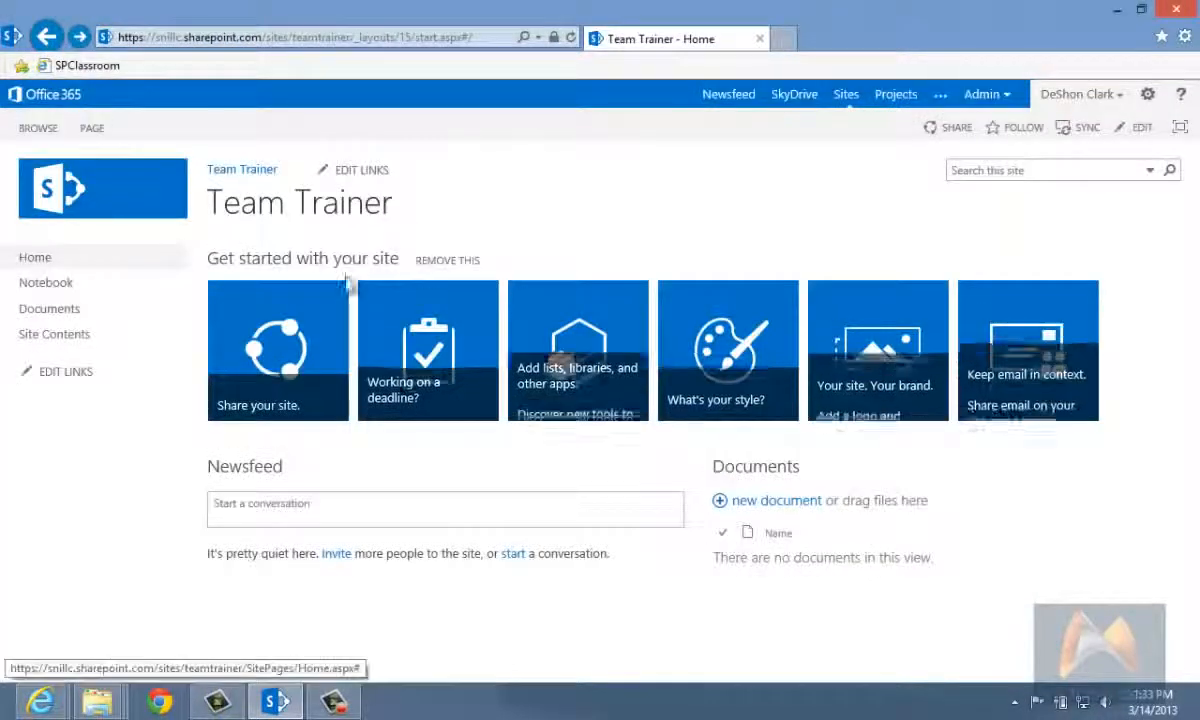
Step: Follow the Team Trainer site, check the list of followed sites, and return to the Team Trainer home page
drag(210, 202, 354, 203)
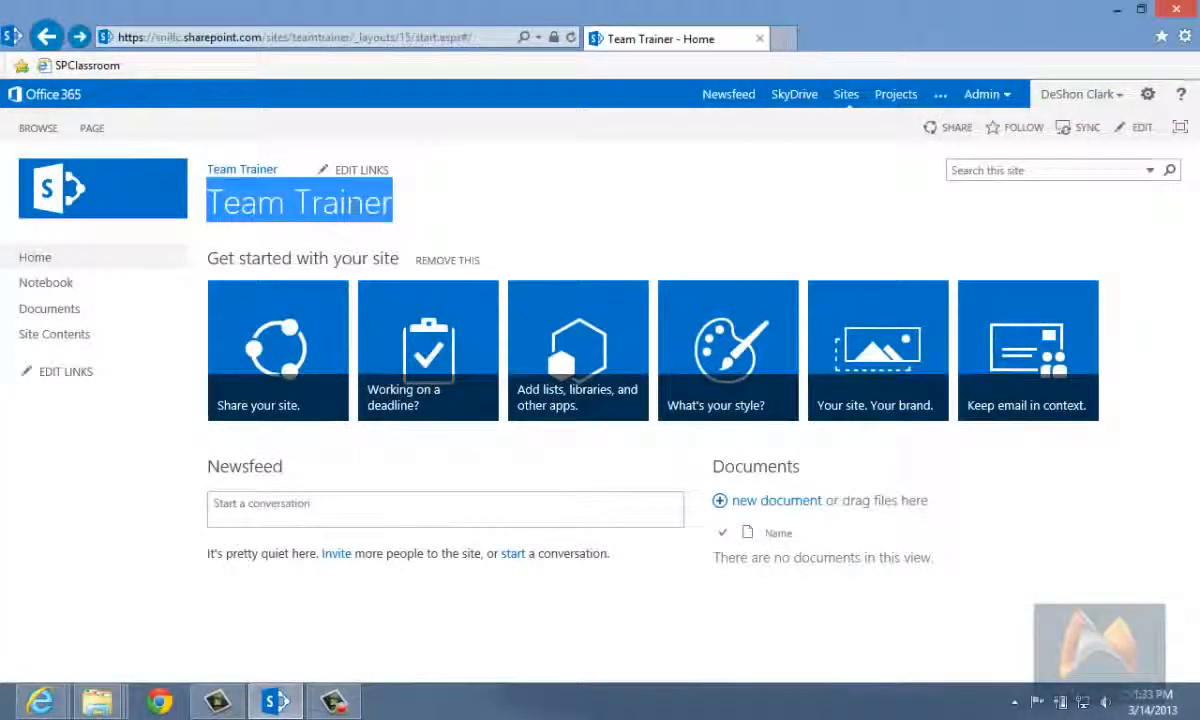
click(421, 197)
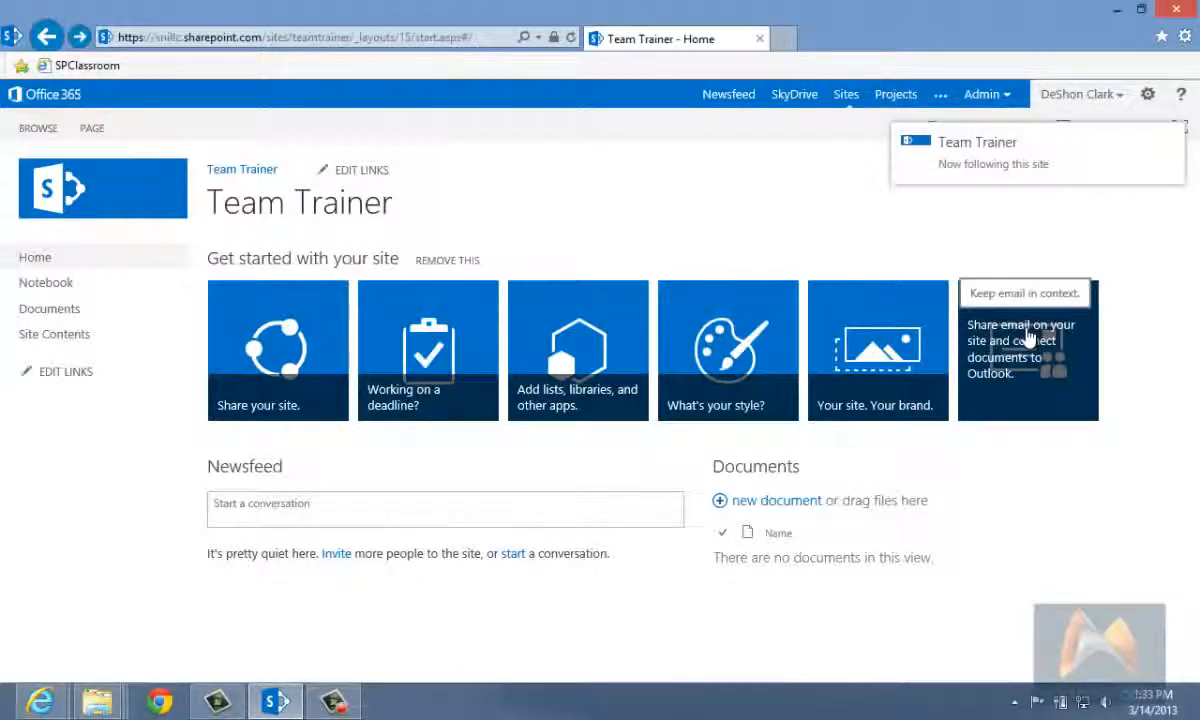
click(846, 92)
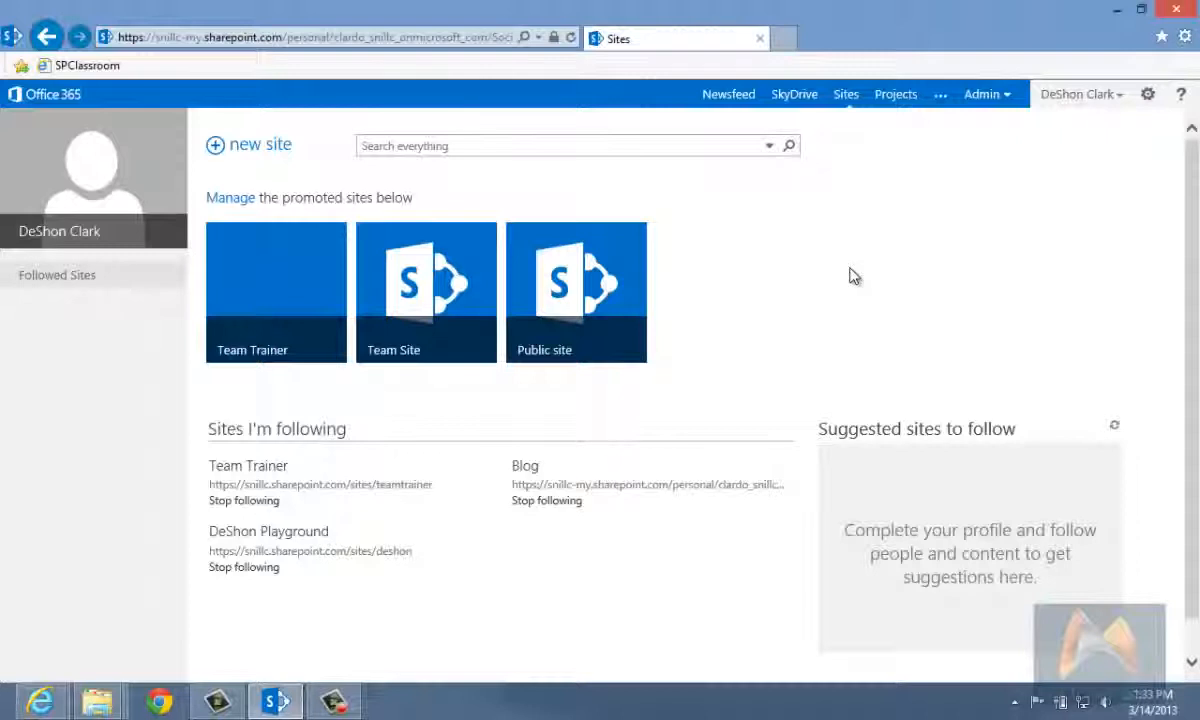
click(46, 36)
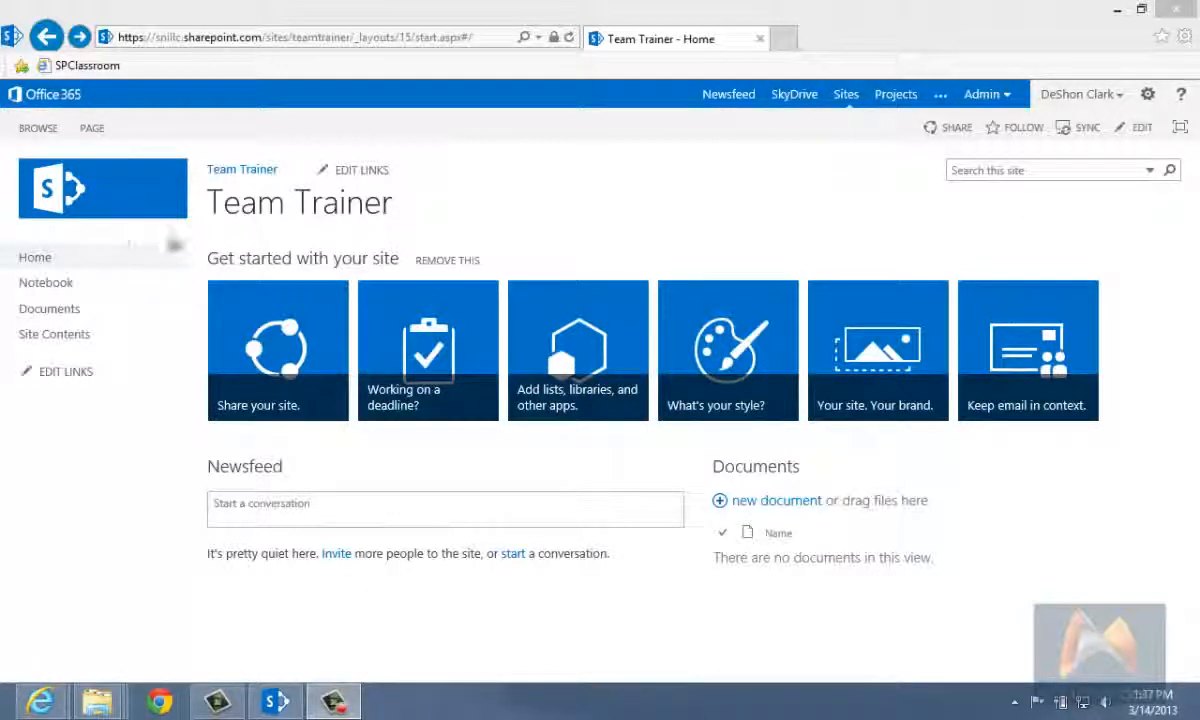
Step: Examine the site's settings options and the link editors for the side navigation and the header, leaving all links unedited
click(1149, 97)
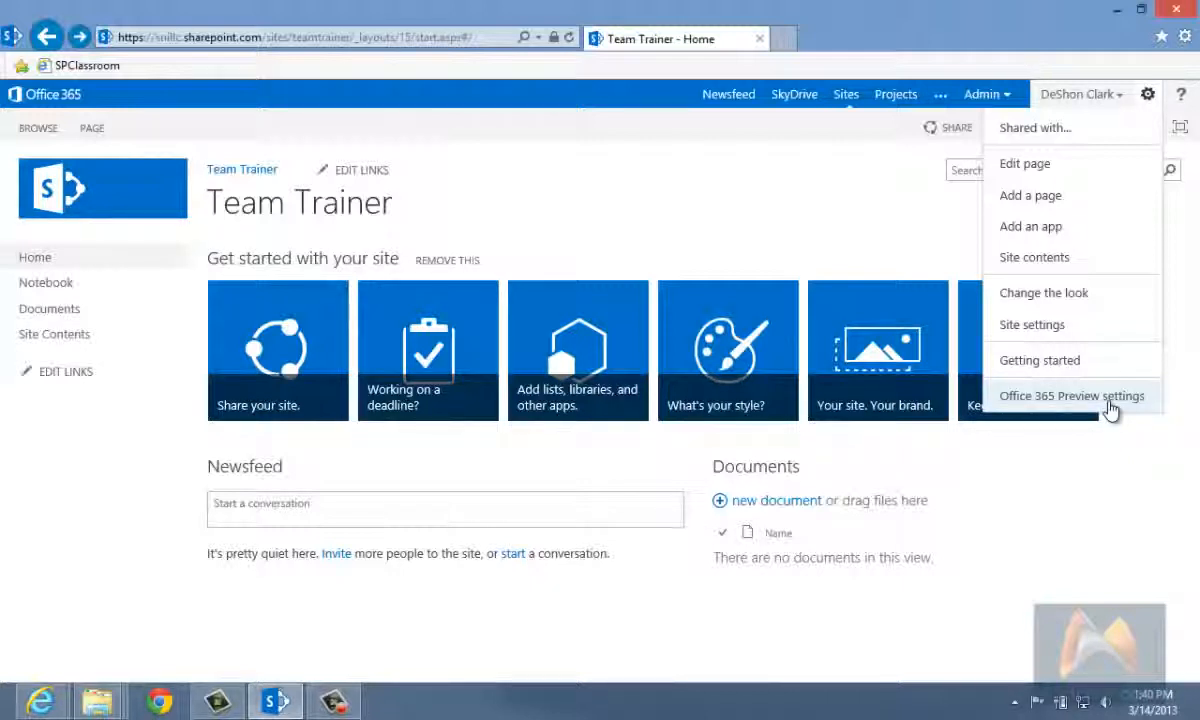
click(1090, 522)
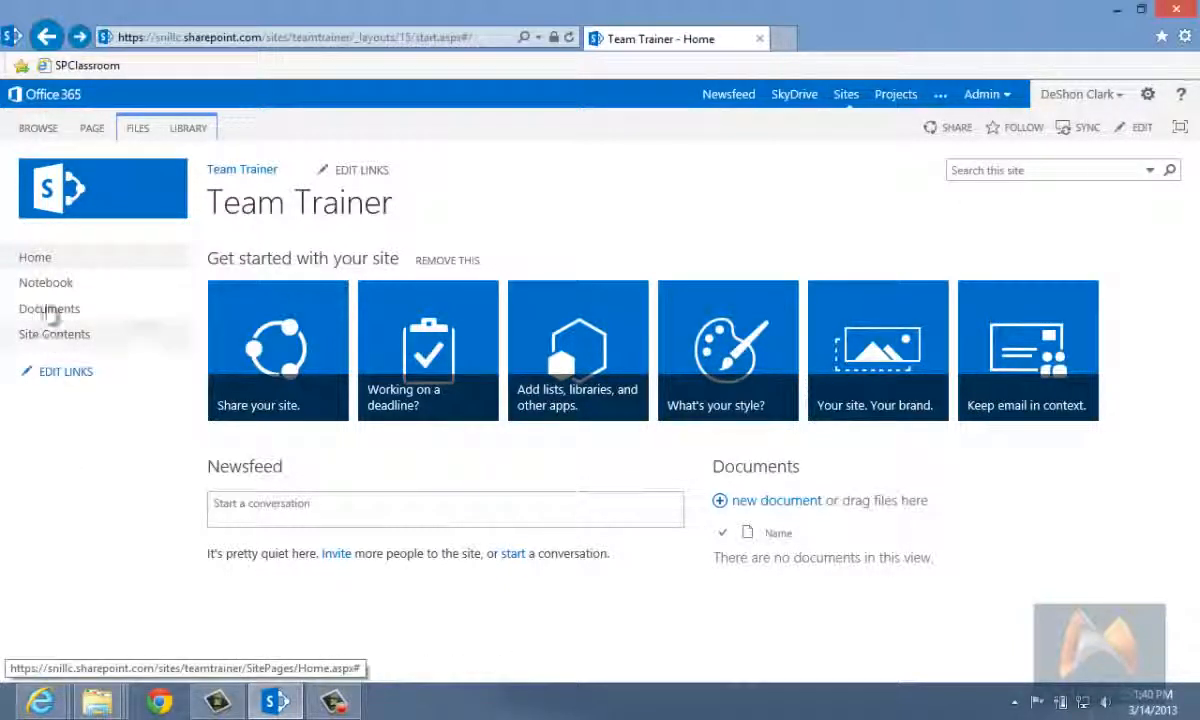
click(57, 379)
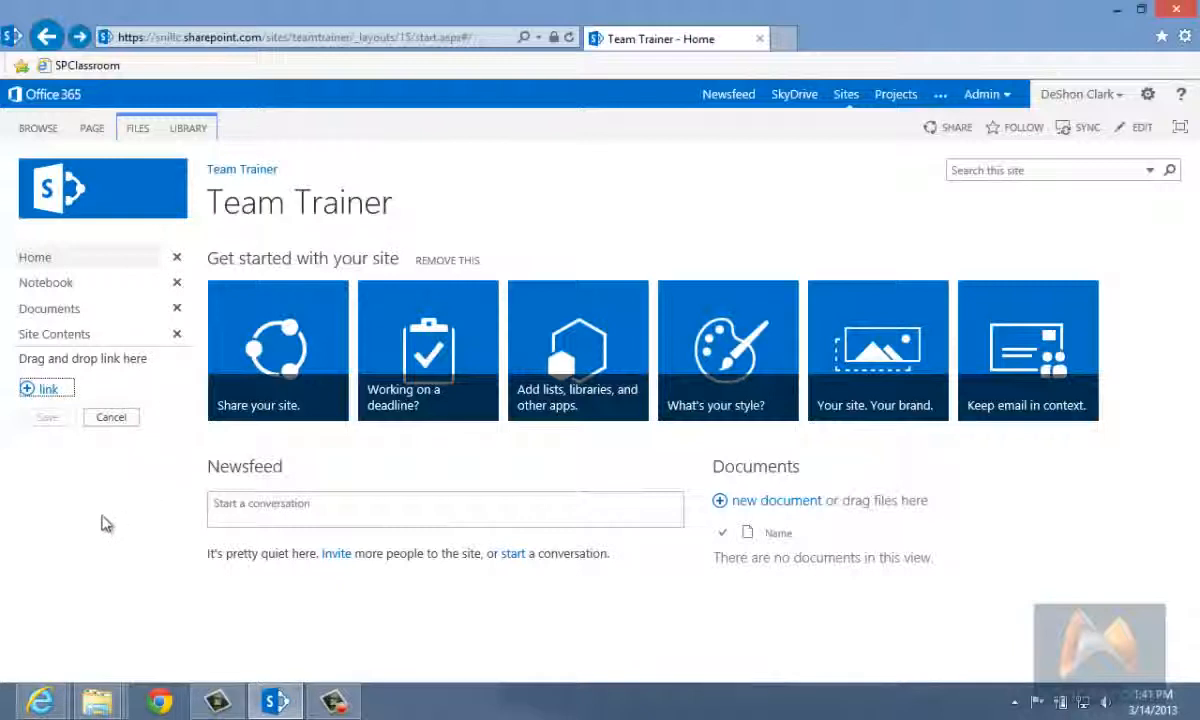
click(112, 418)
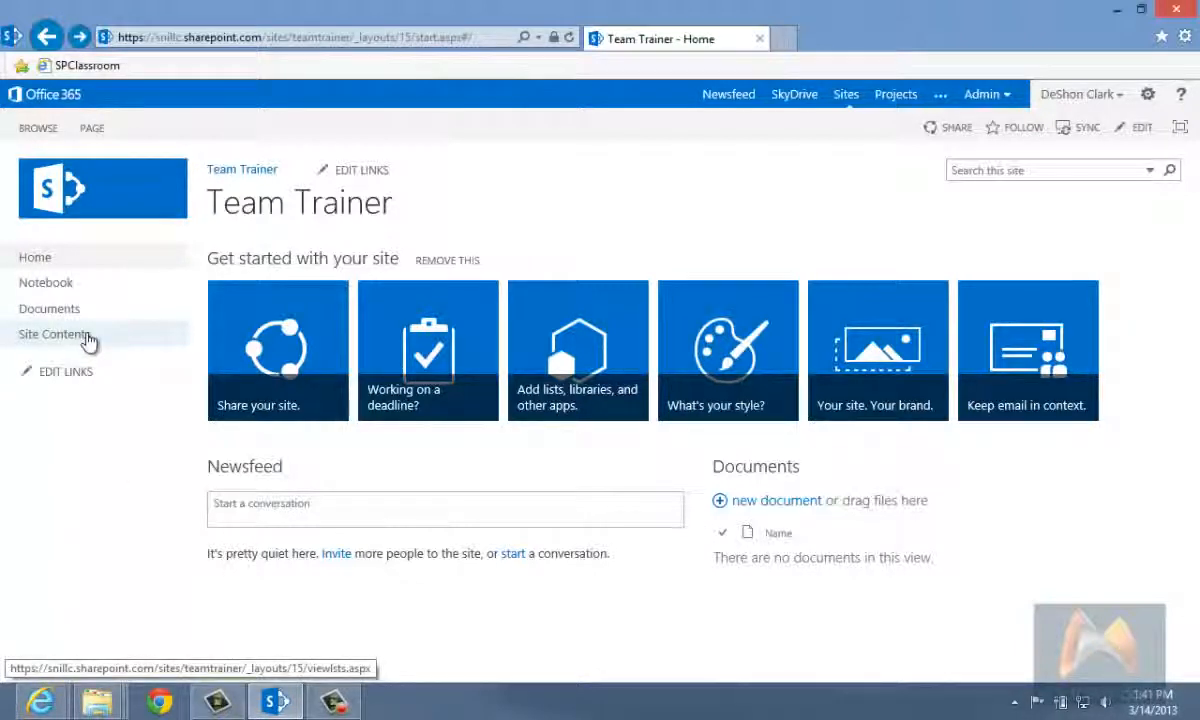
click(368, 176)
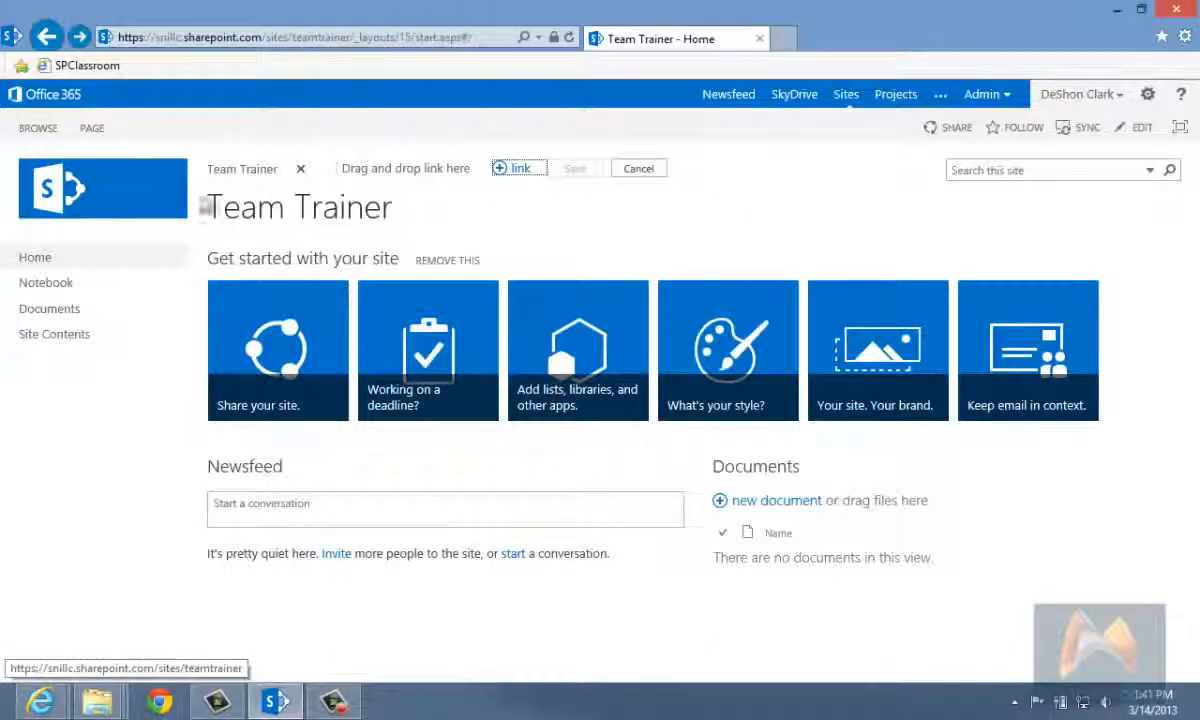
click(641, 171)
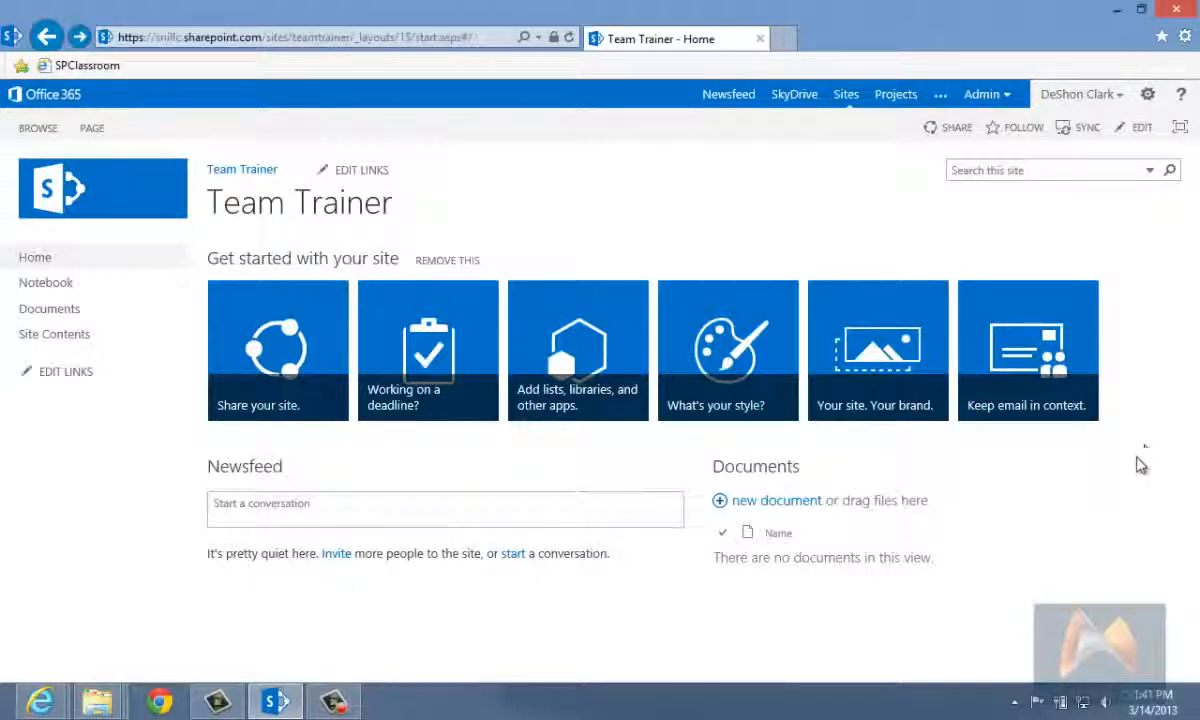
Step: Post the message "Sample news feed" to the Team Trainer site's newsfeed
click(265, 519)
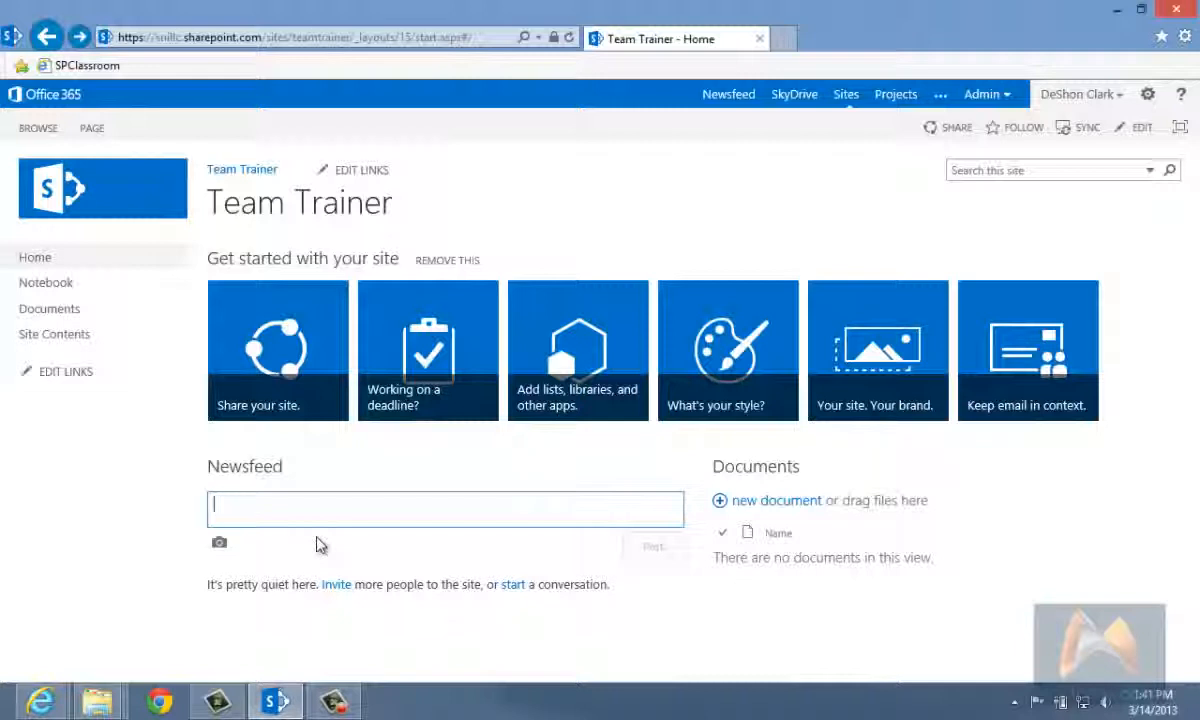
text(Sample)
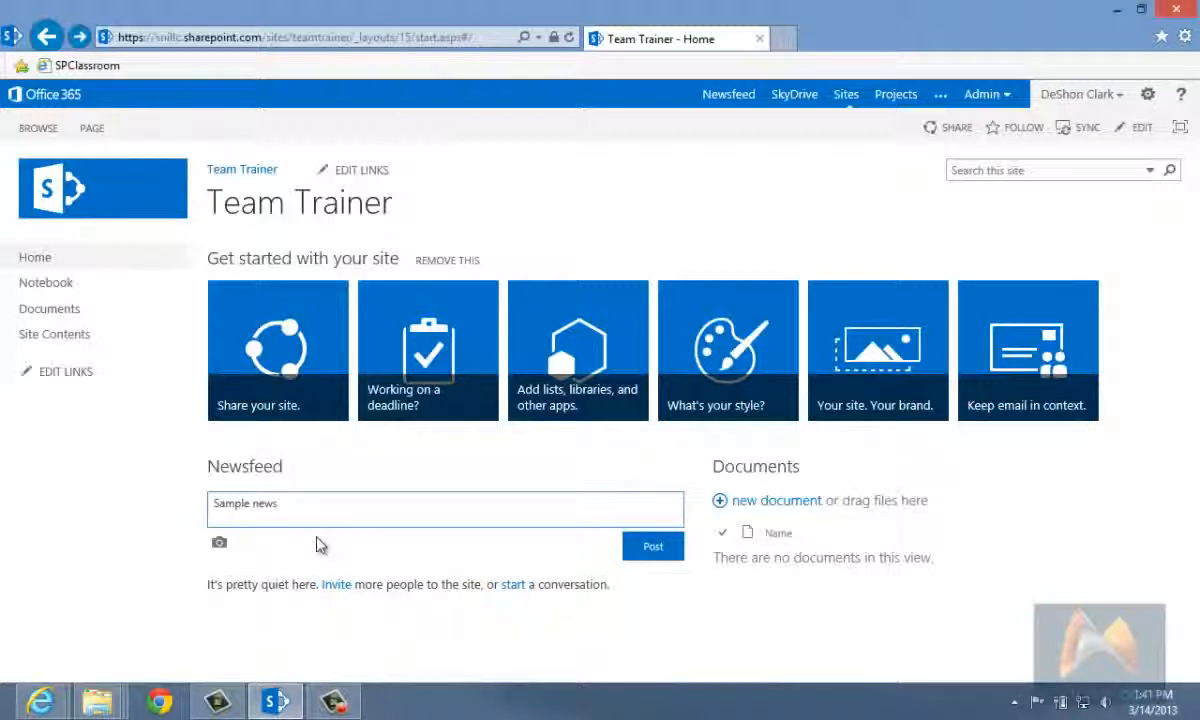
text(news feed)
key(Return)
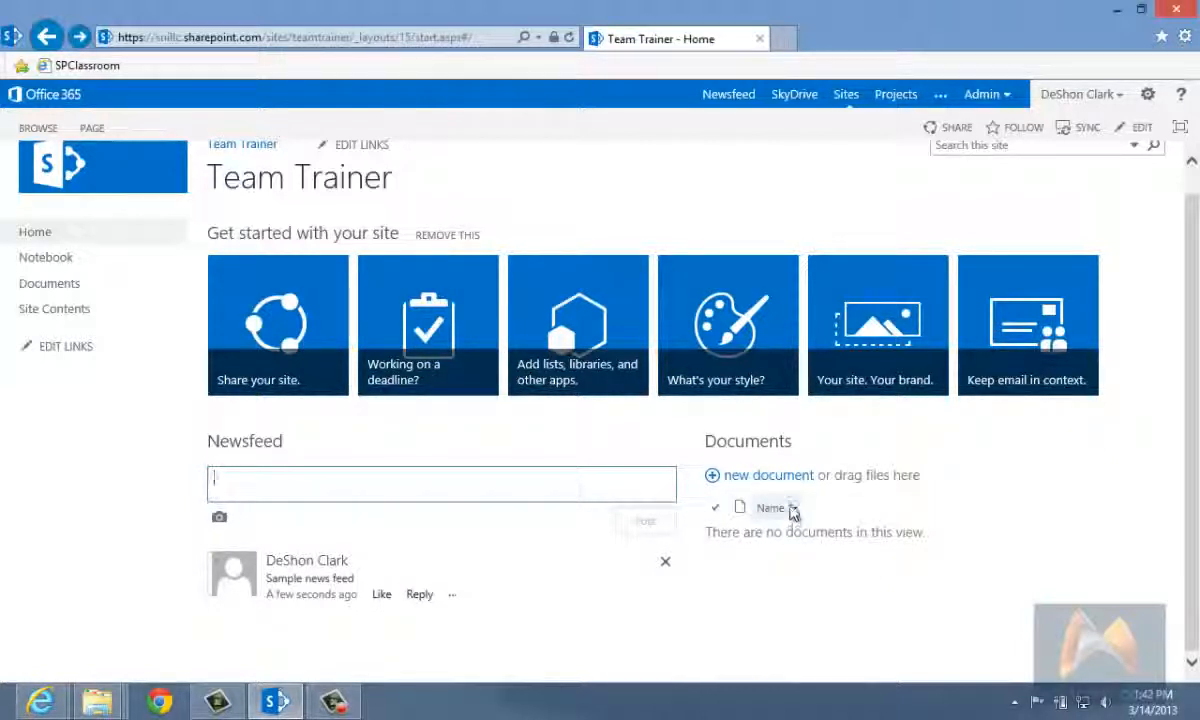
Step: Review the file and library commands available for the home page's Documents list
click(797, 510)
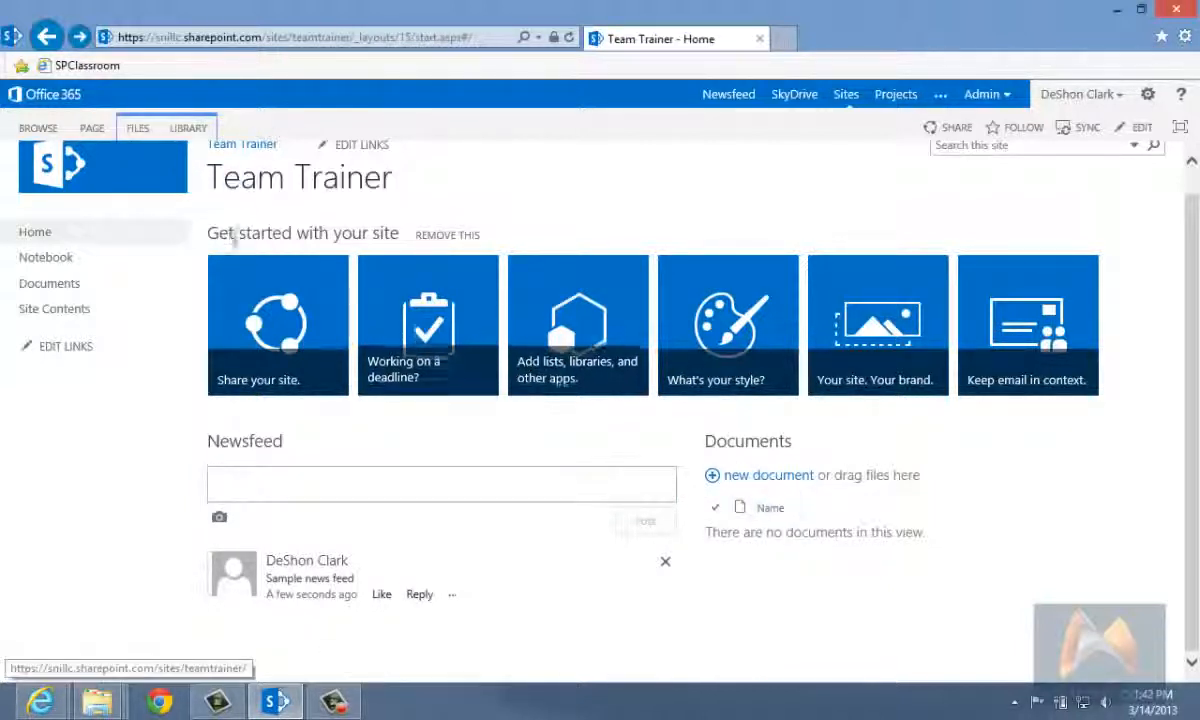
click(139, 136)
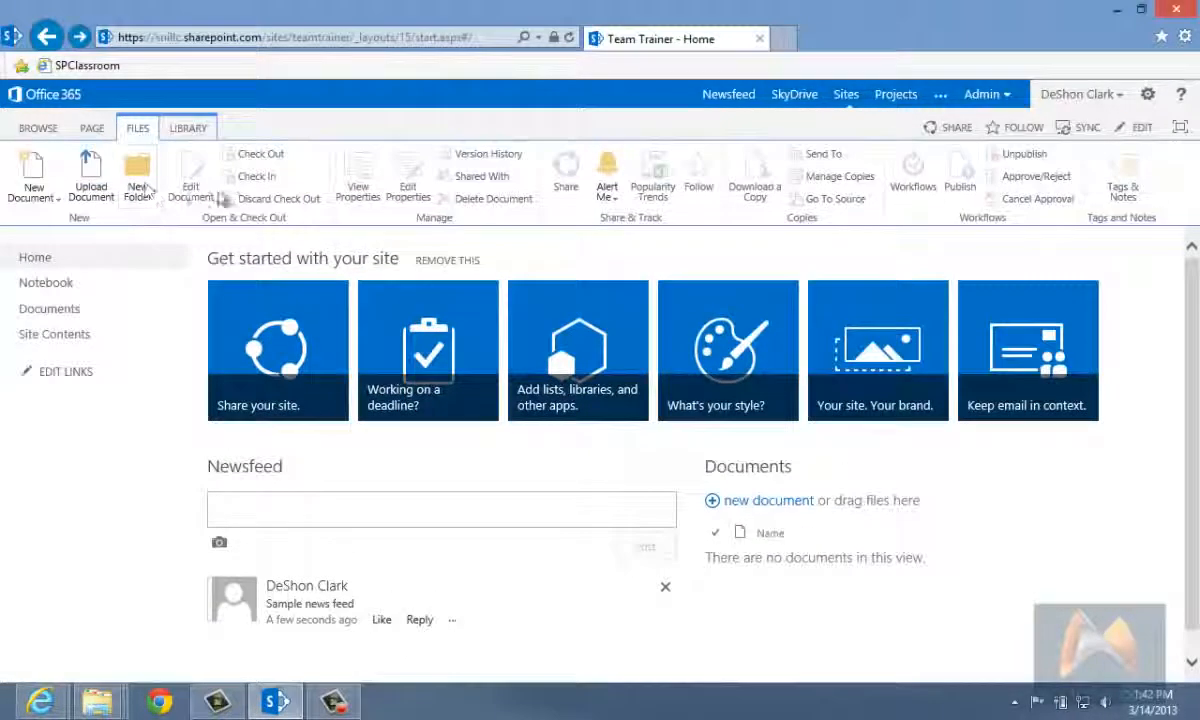
click(200, 133)
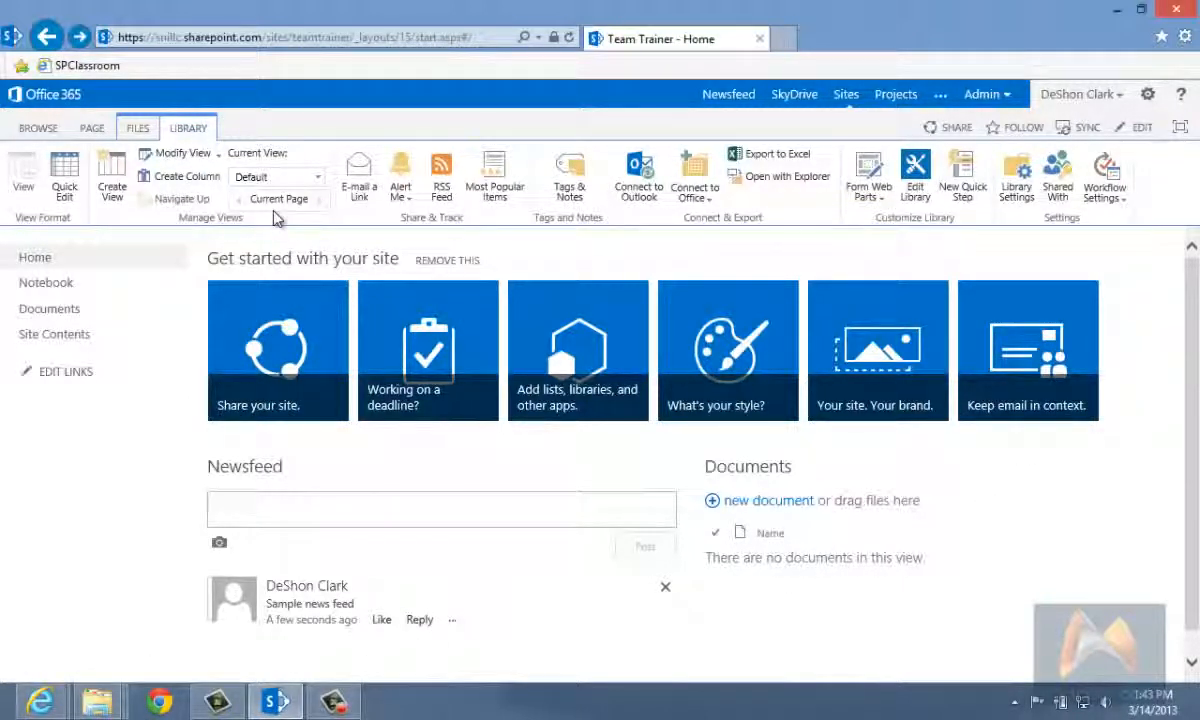
click(1043, 584)
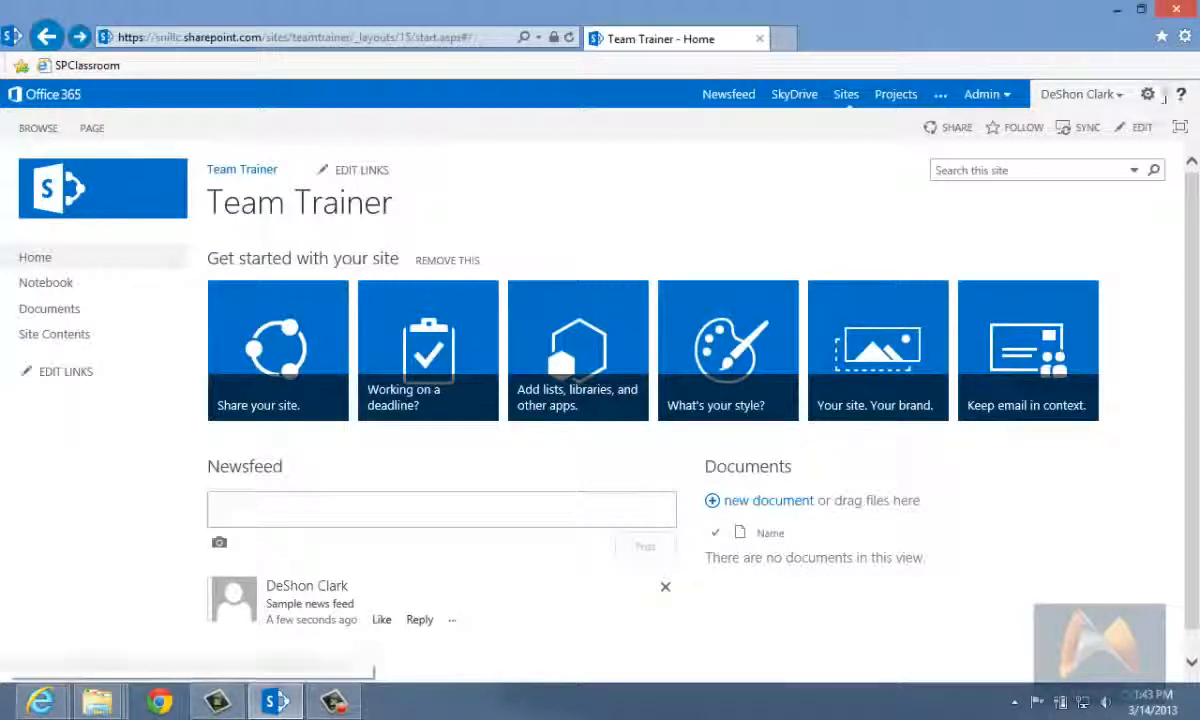
Step: Open the page for adding an app to the Team Trainer site and browse the noteworthy and available apps
click(1149, 95)
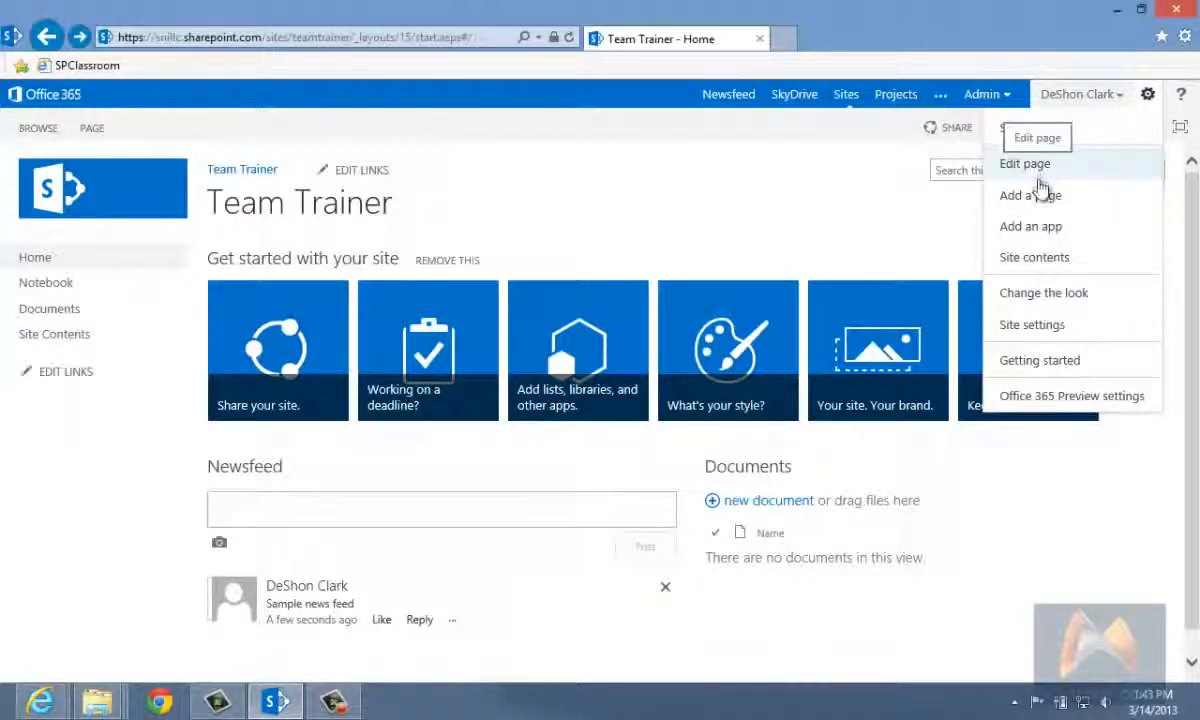
click(1038, 230)
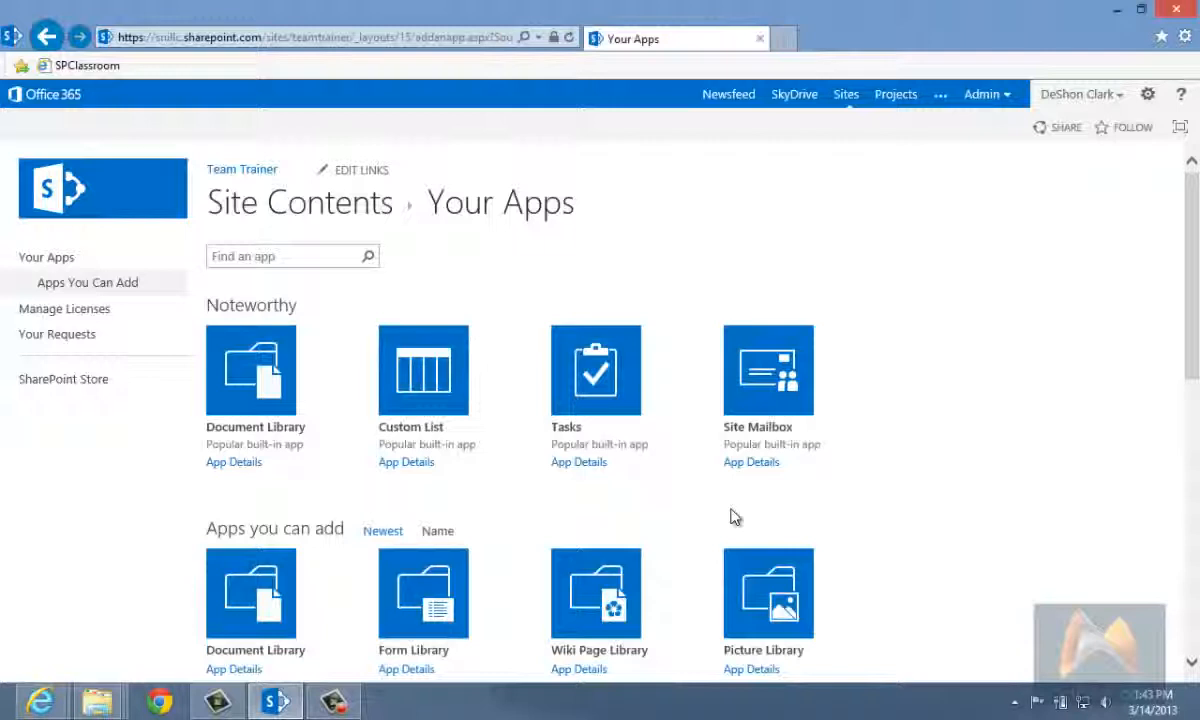
scroll(991, 500, down, 2)
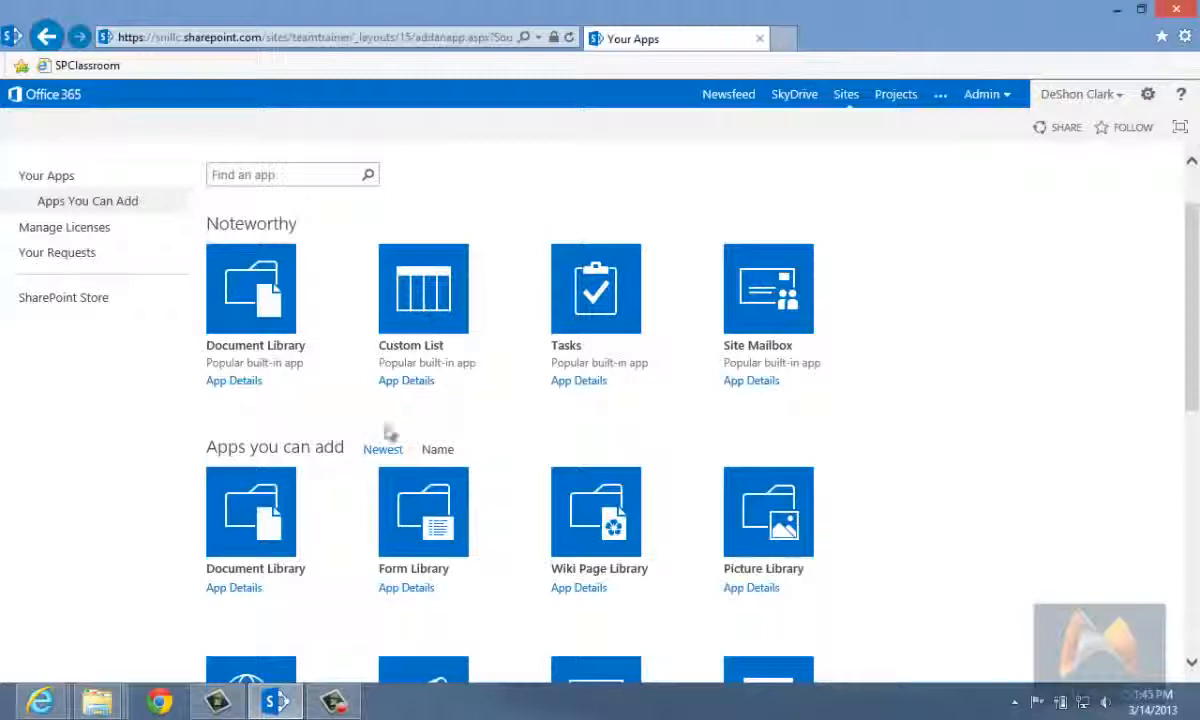
scroll(955, 434, down, 4)
scroll(955, 434, down, 3)
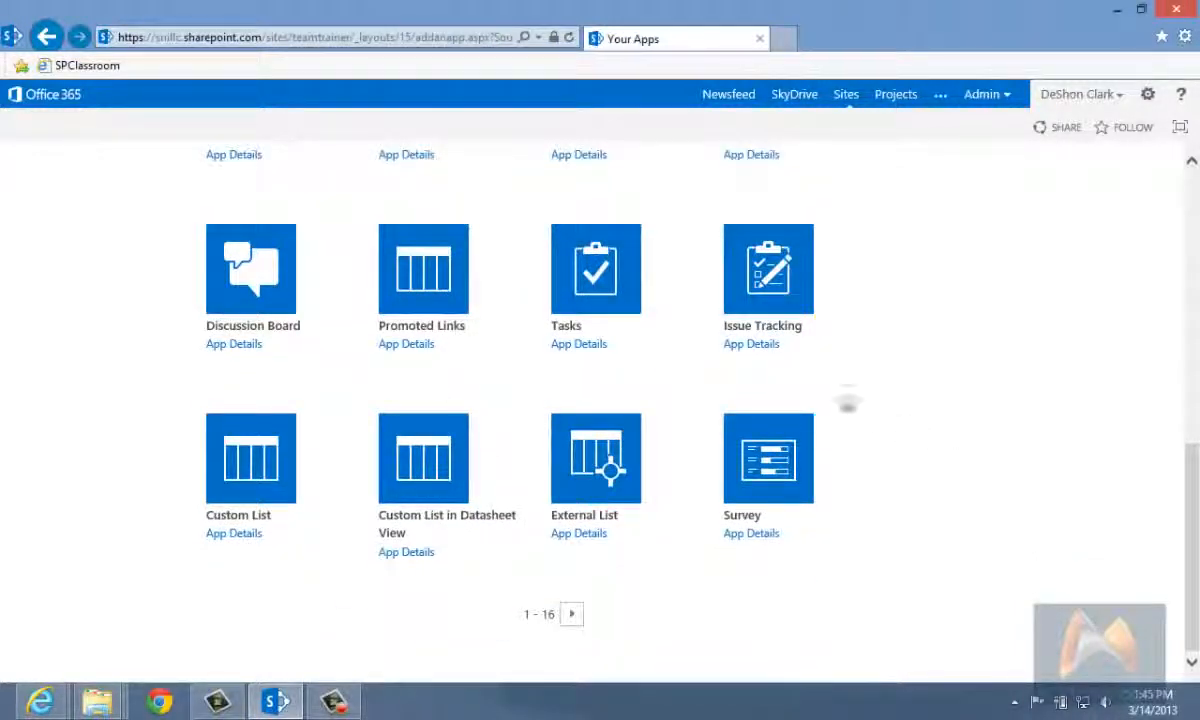
scroll(820, 318, up, 3)
scroll(308, 316, up, 3)
scroll(233, 313, up, 2)
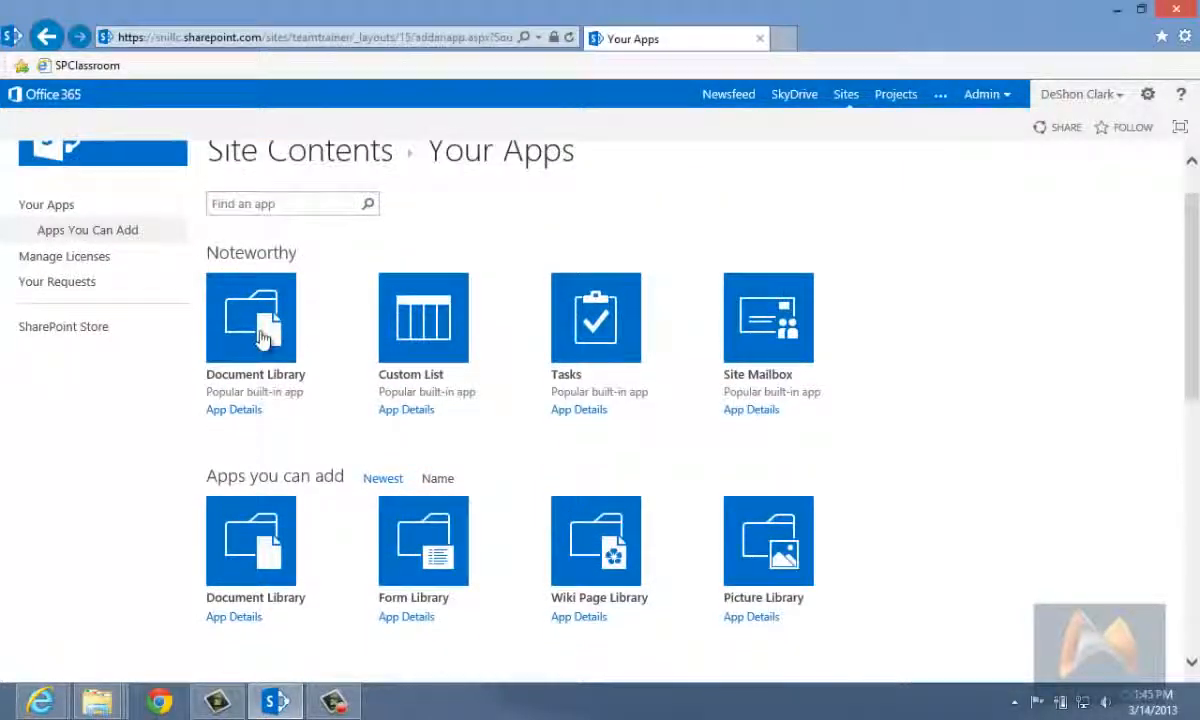
scroll(633, 480, down, 2)
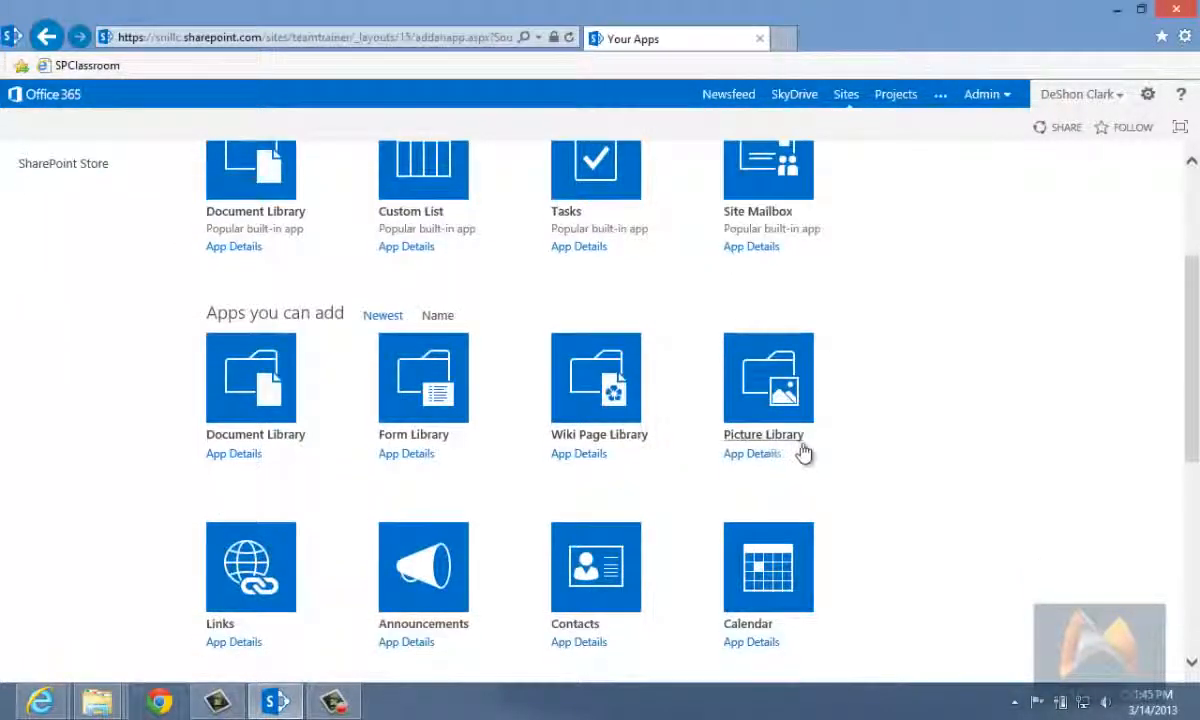
scroll(805, 453, down, 1)
scroll(808, 453, up, 3)
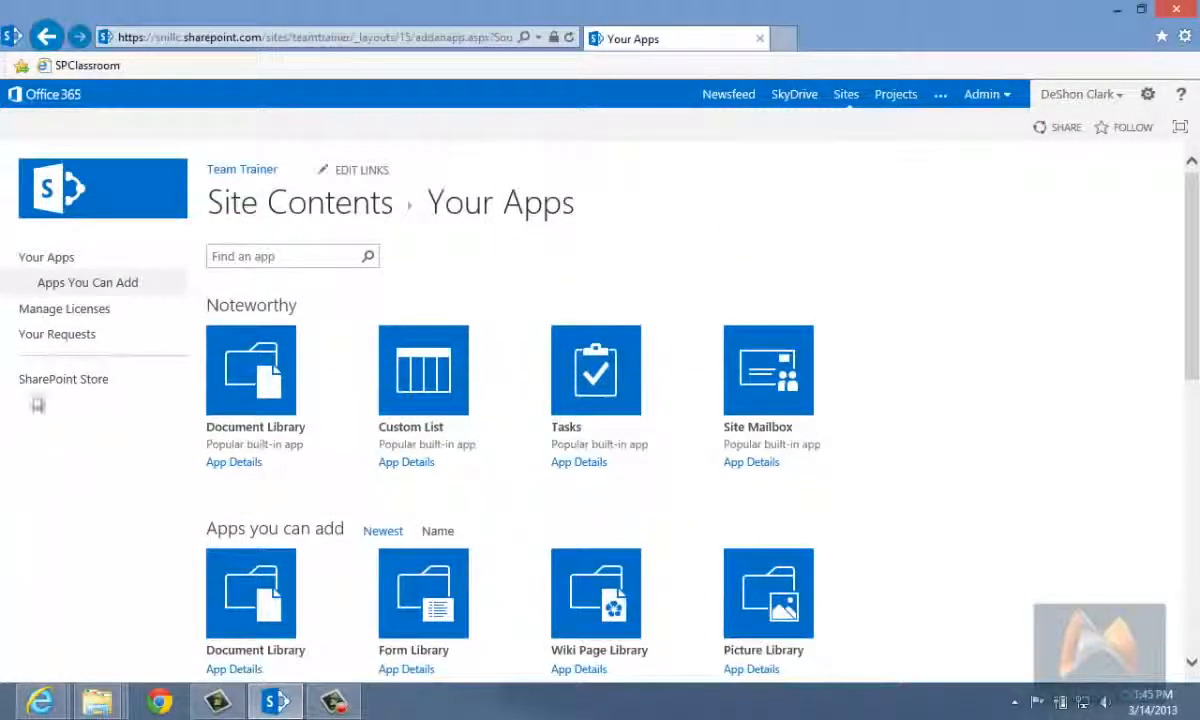
Step: Browse the SharePoint Store's apps, including the Financial Management and Public-facing Websites categories
click(58, 390)
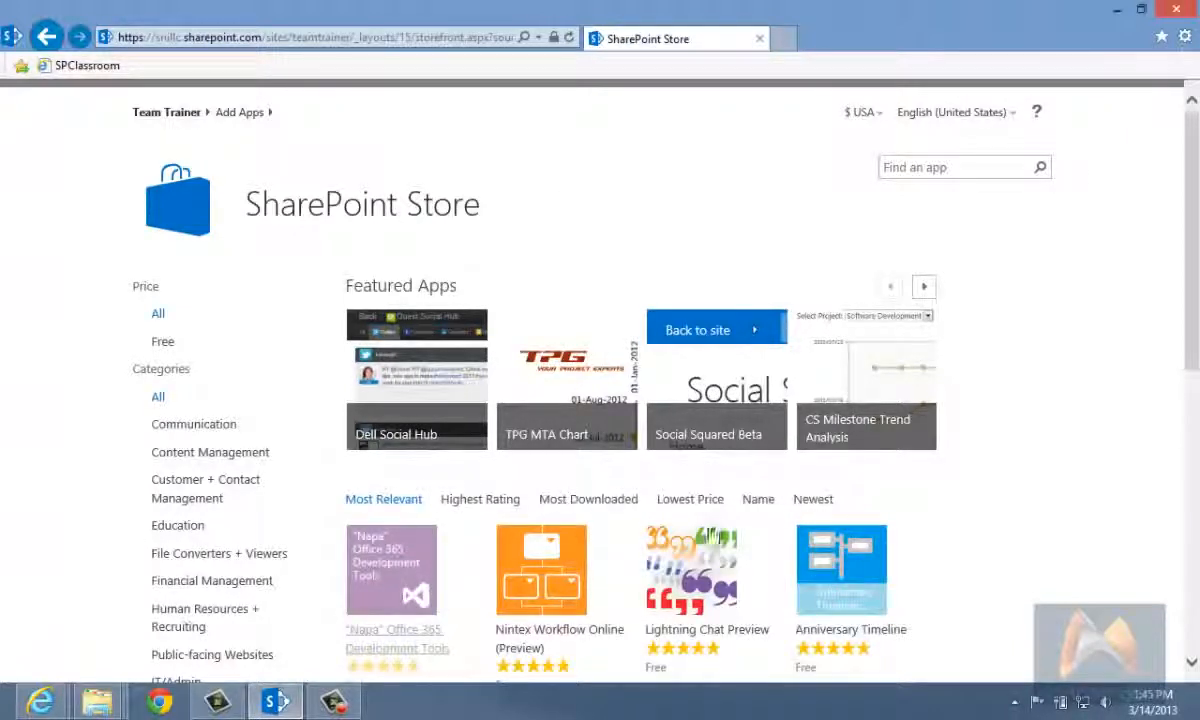
scroll(1005, 560, down, 2)
scroll(1010, 558, down, 5)
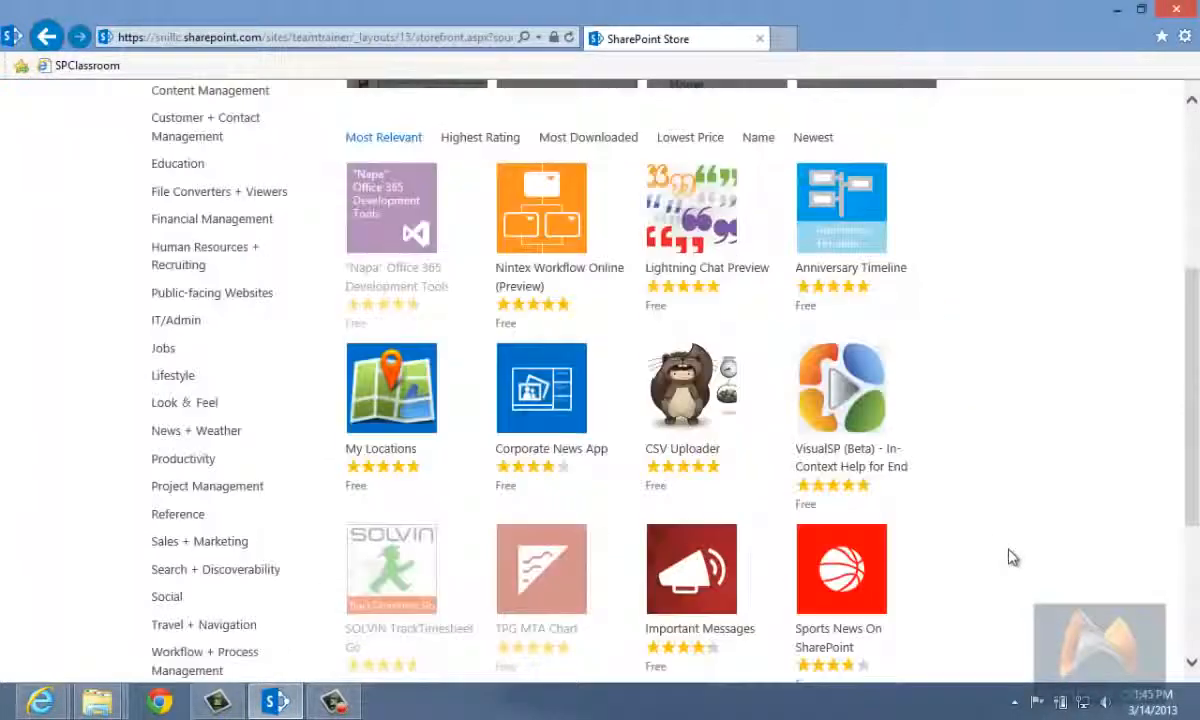
scroll(1013, 554, up, 5)
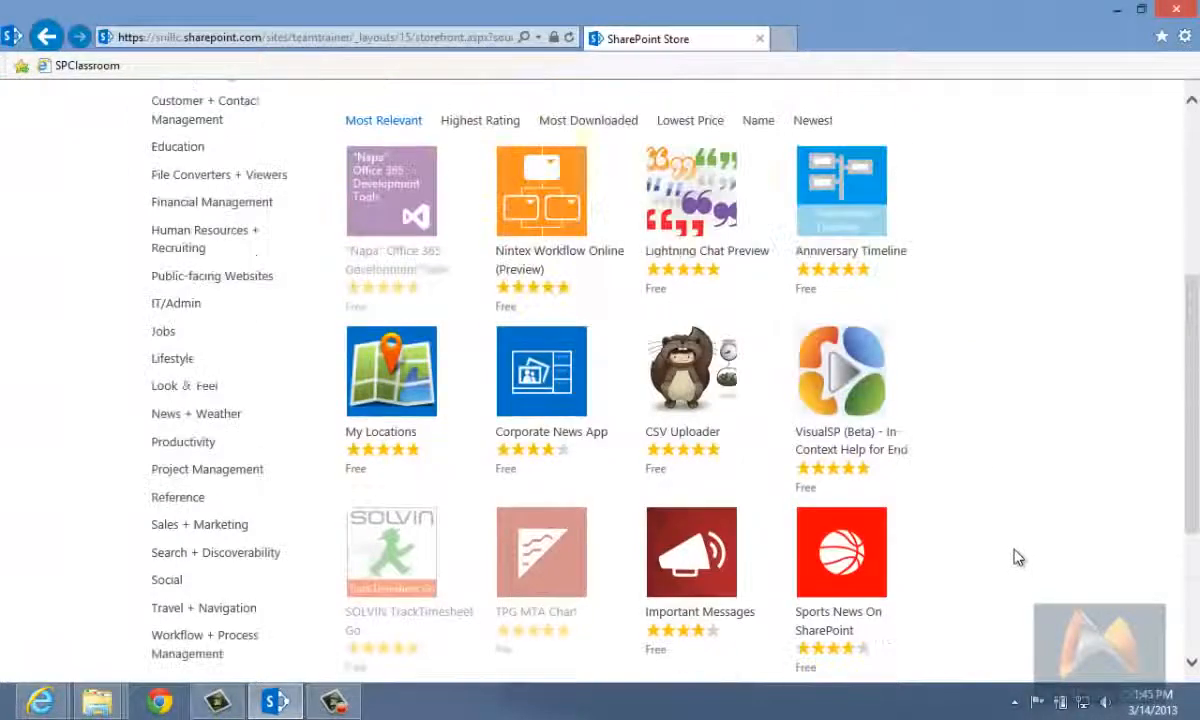
scroll(945, 510, up, 1)
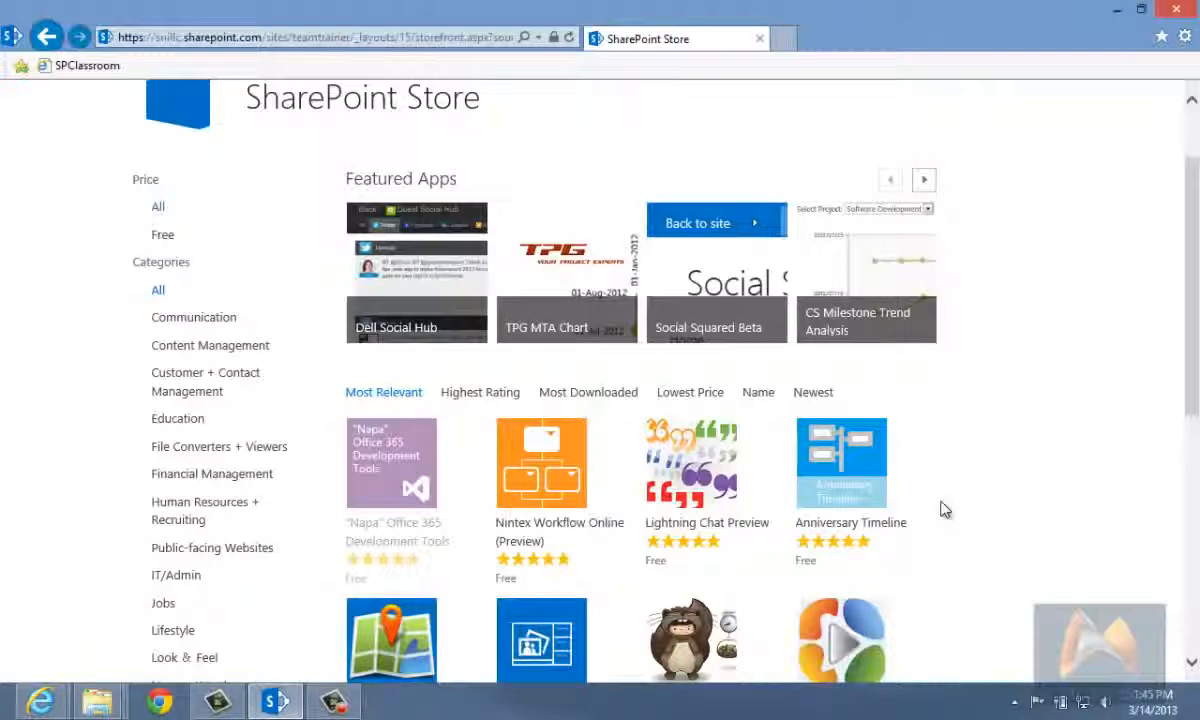
scroll(945, 510, down, 3)
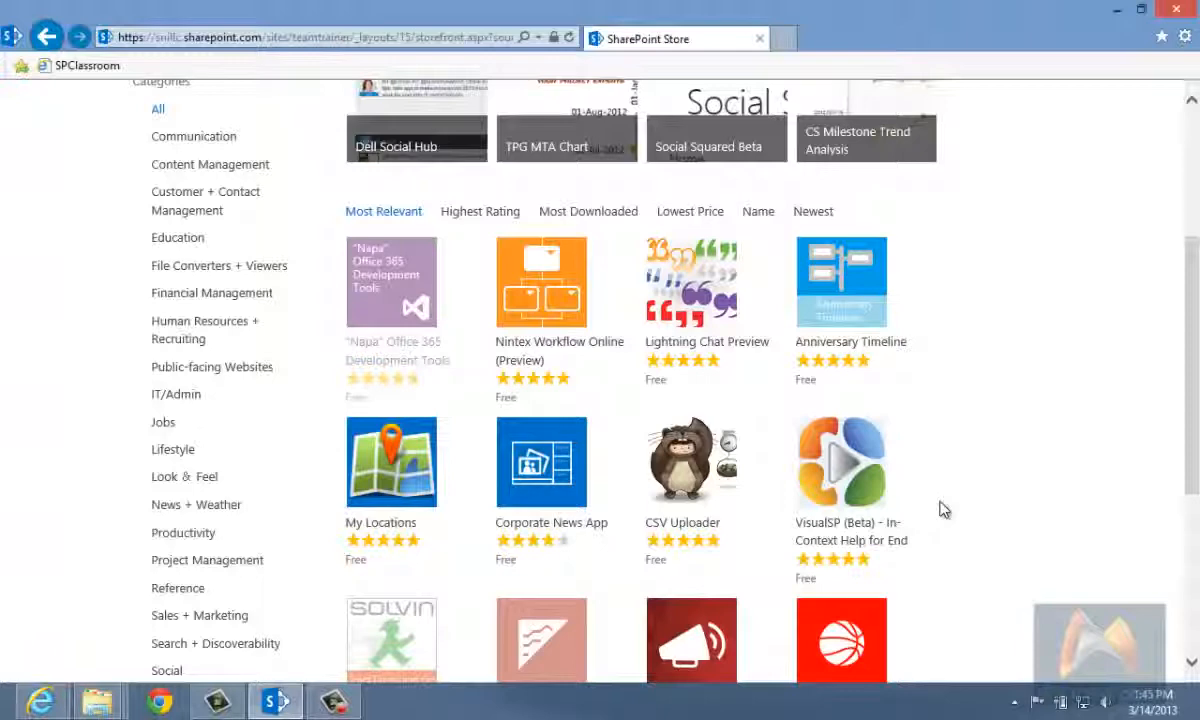
click(205, 296)
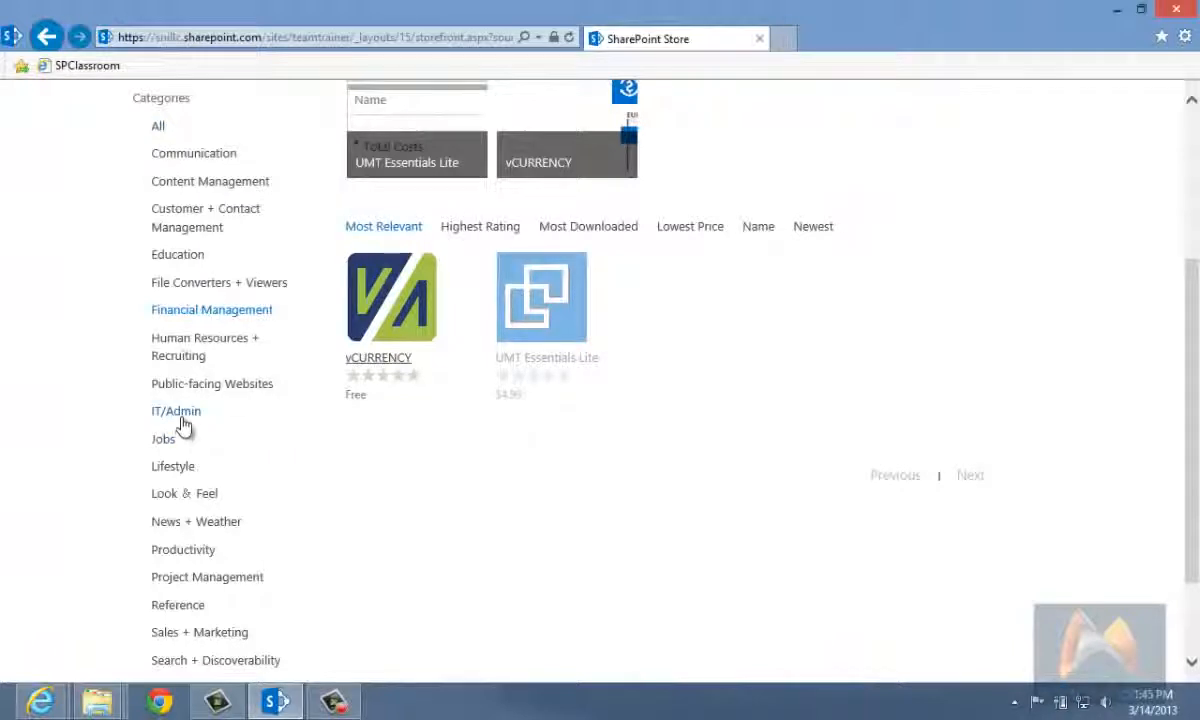
click(190, 386)
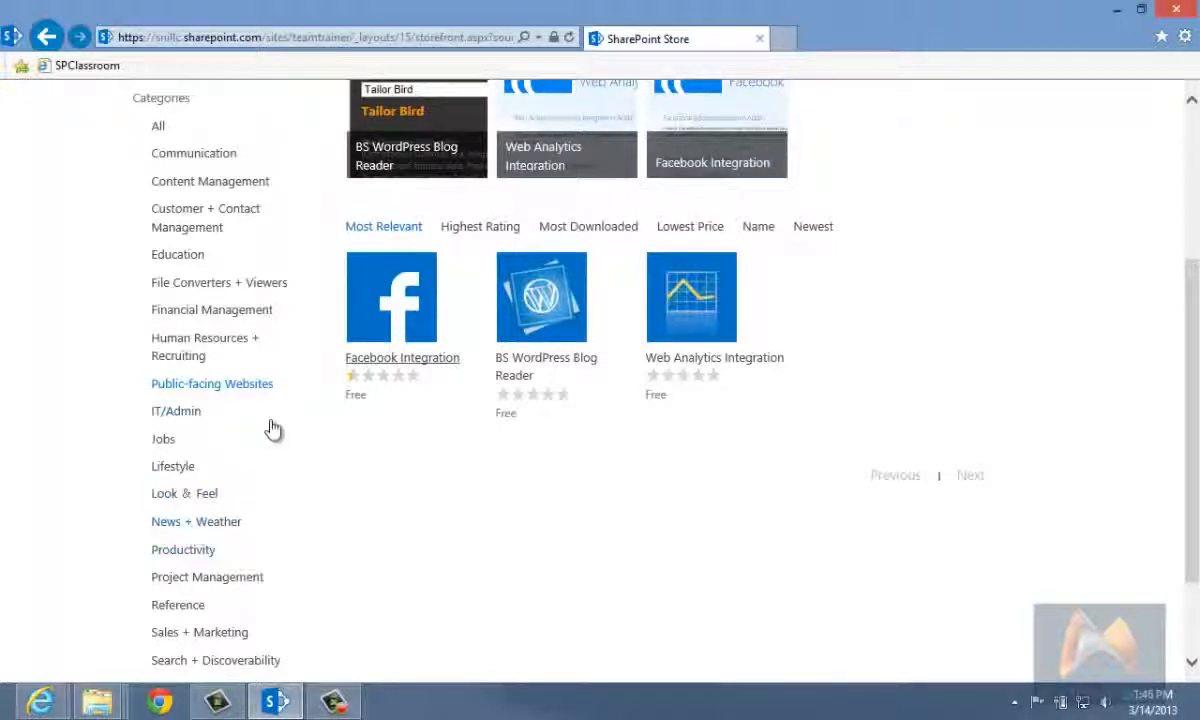
Step: Return to the Team Trainer home page and add it to the browser's Favorites bar
scroll(274, 428, up, 3)
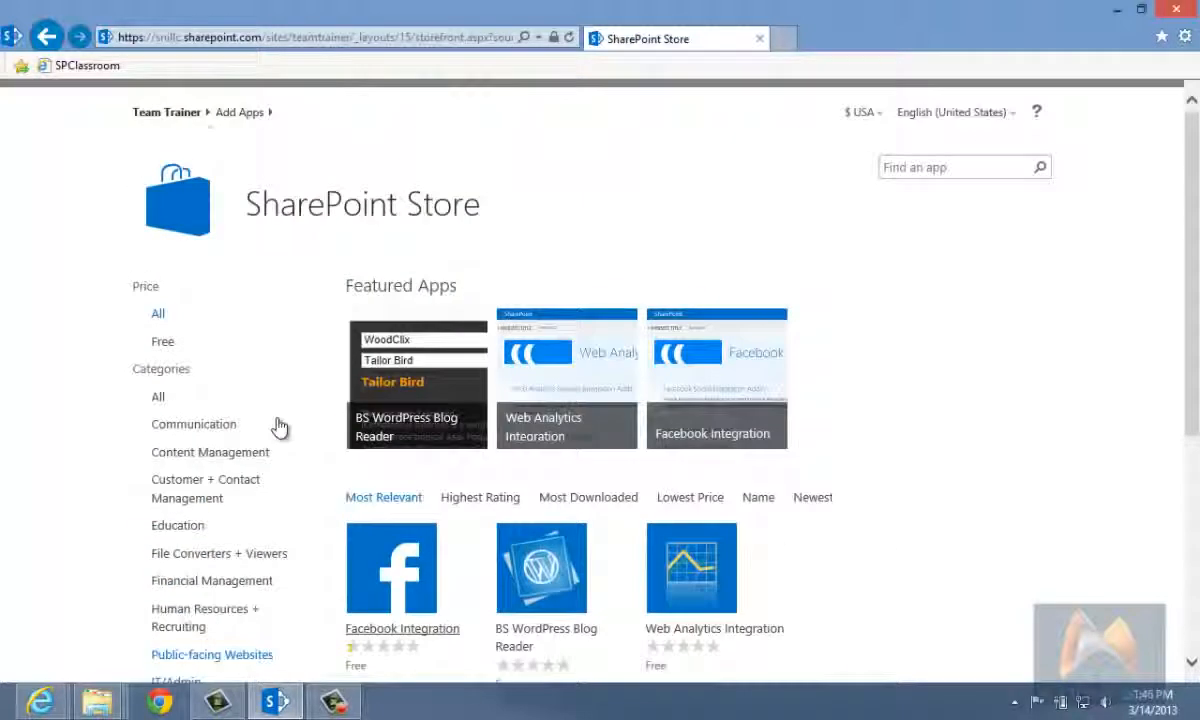
click(167, 116)
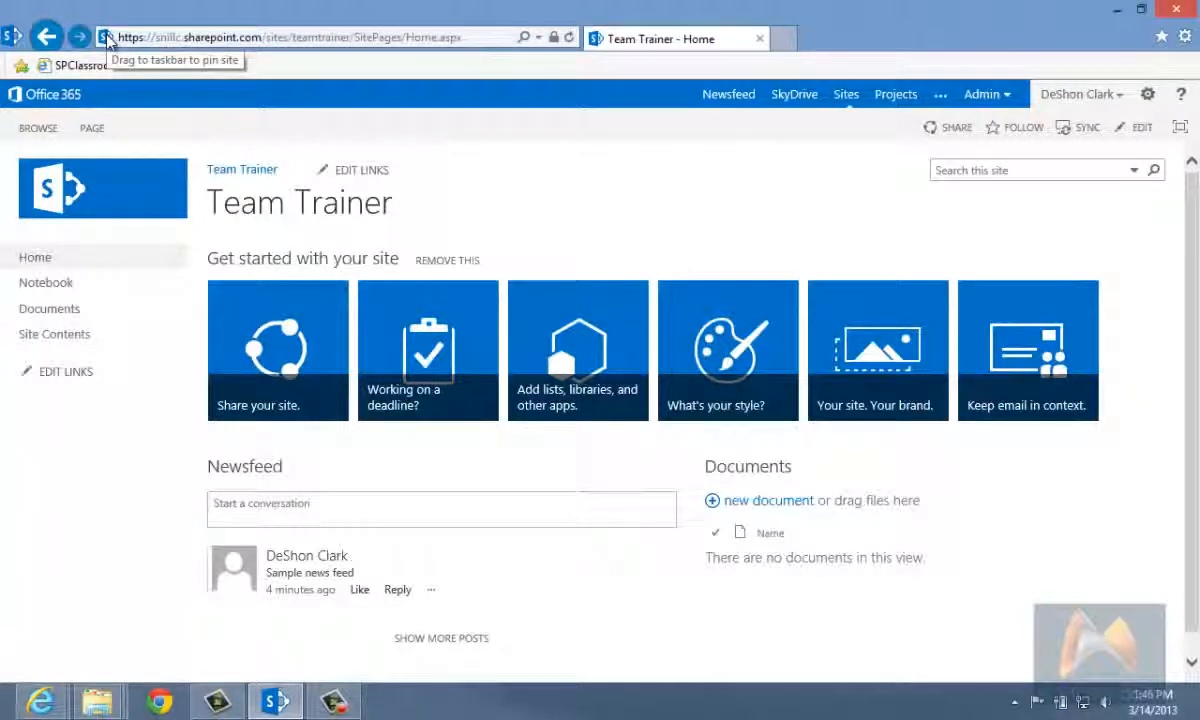
drag(108, 40, 172, 72)
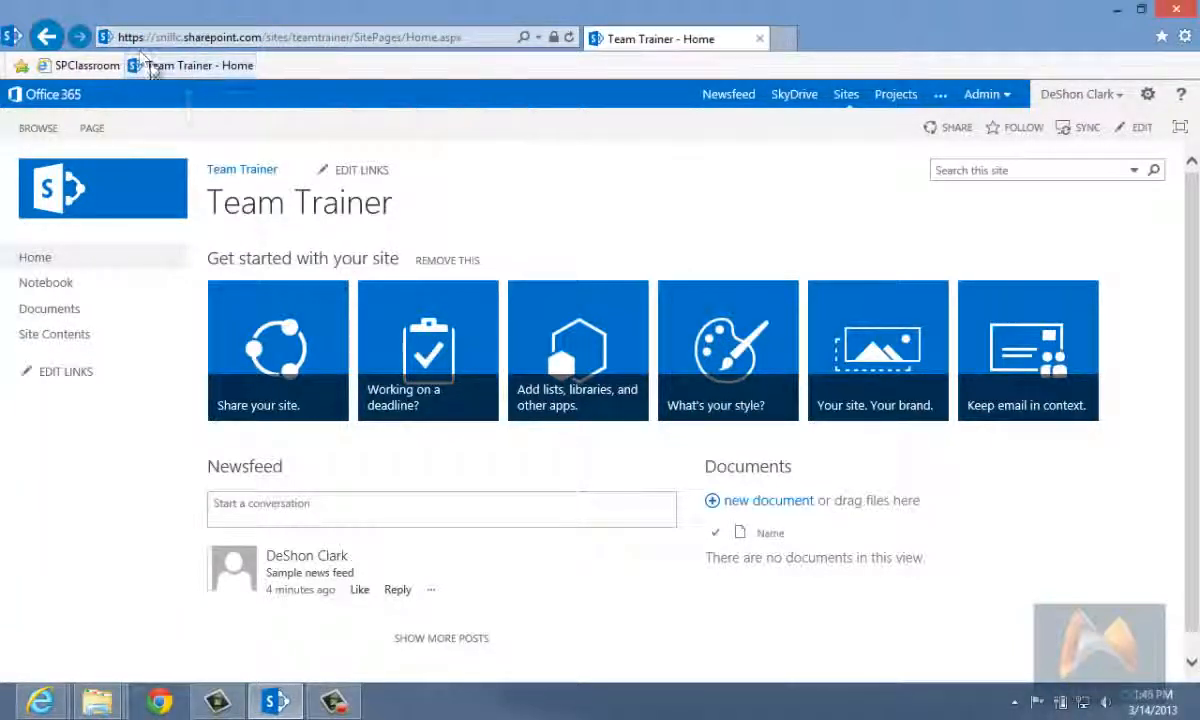
right_click(152, 70)
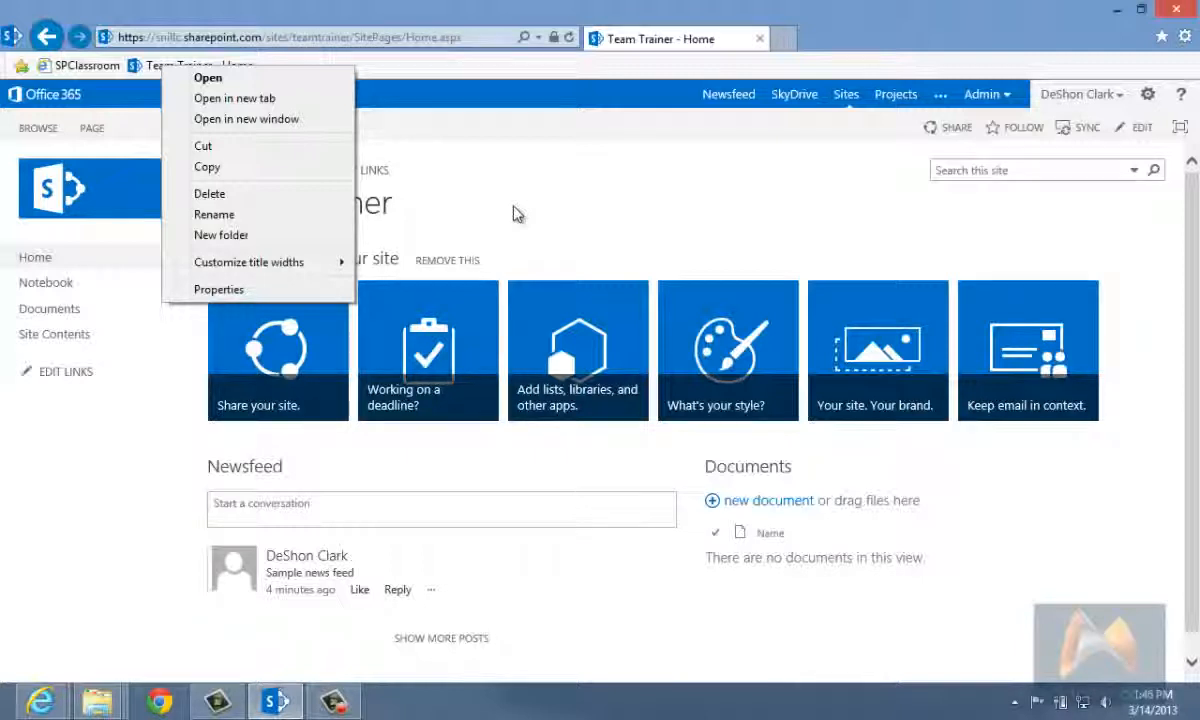
click(480, 68)
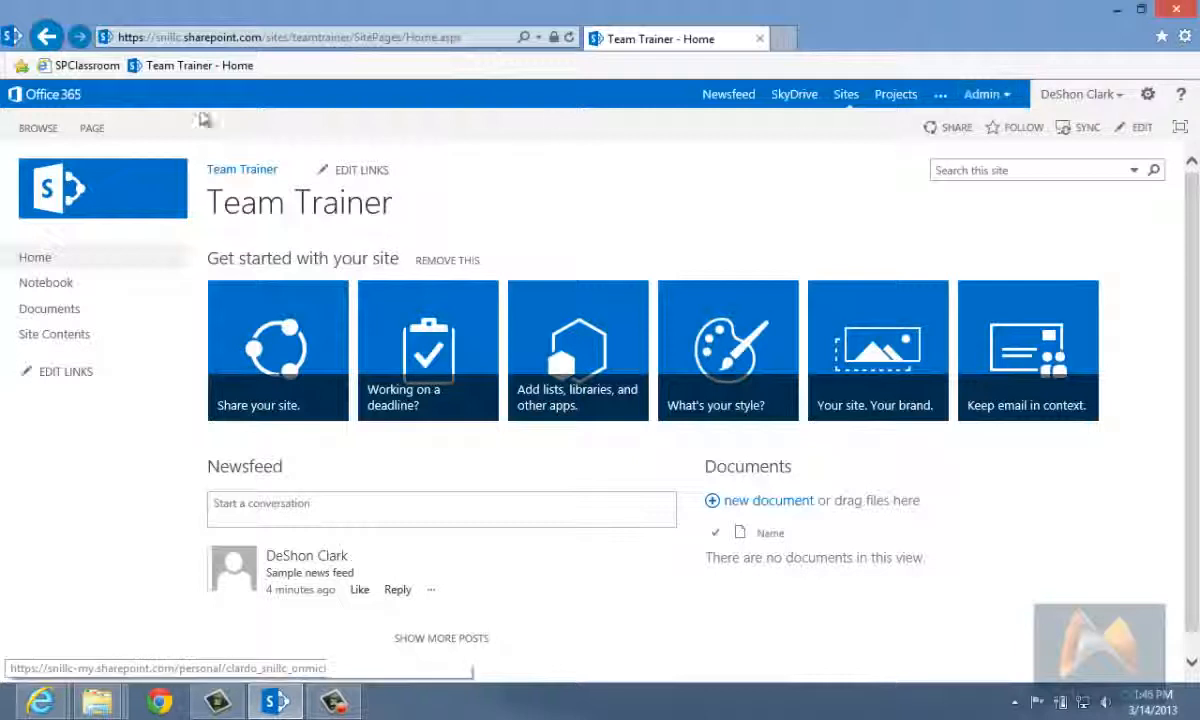
Step: Rename the Team Trainer - Home favorite to "TeamTrainer"
right_click(193, 67)
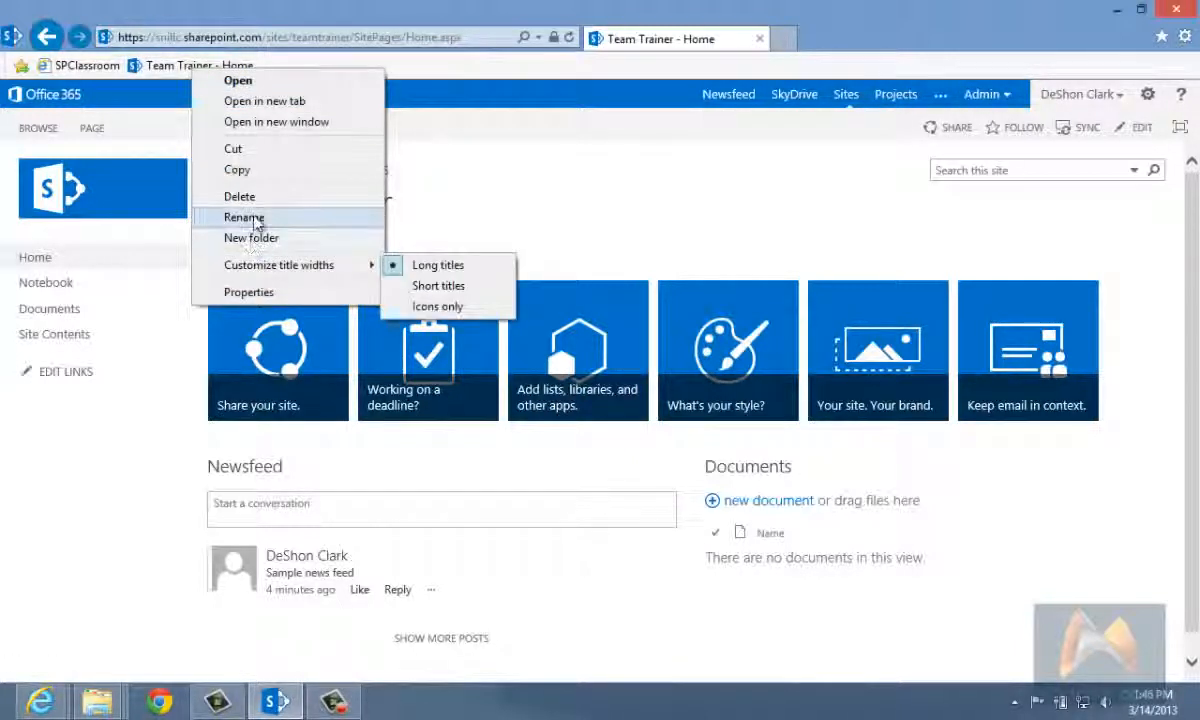
click(244, 217)
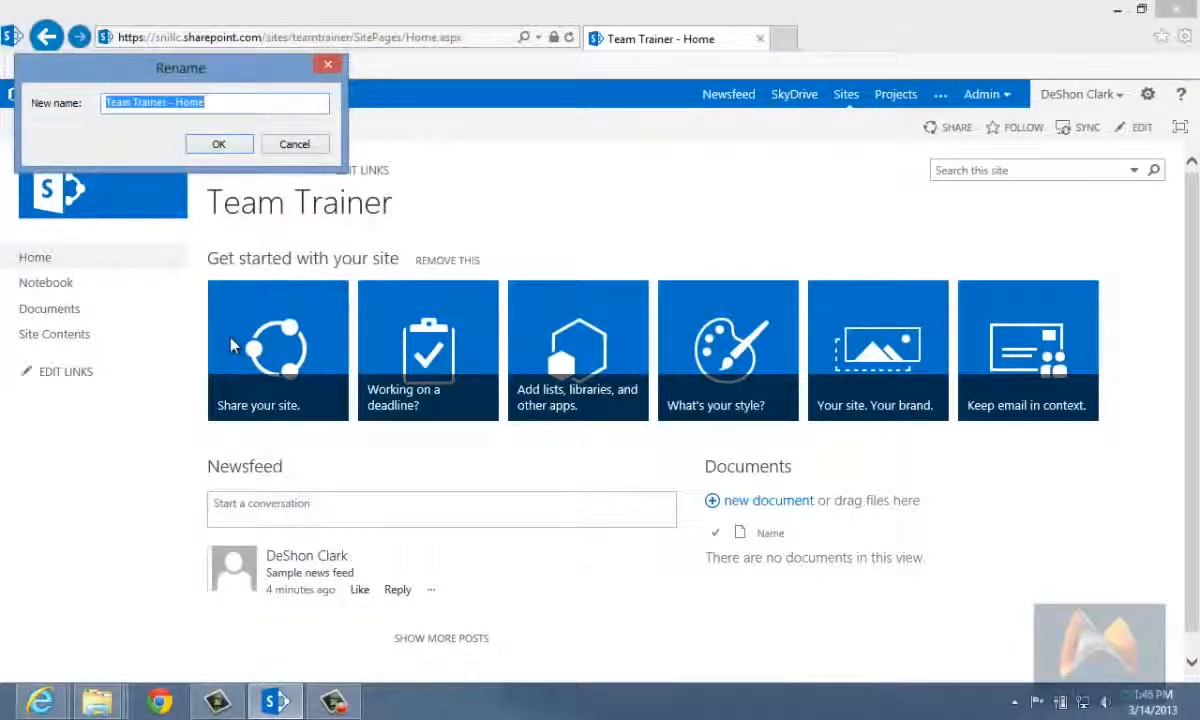
key(End)
key(BackSpace)
key(BackSpace)
key(BackSpace)
key(BackSpace)
key(BackSpace)
key(BackSpace)
key(BackSpace)
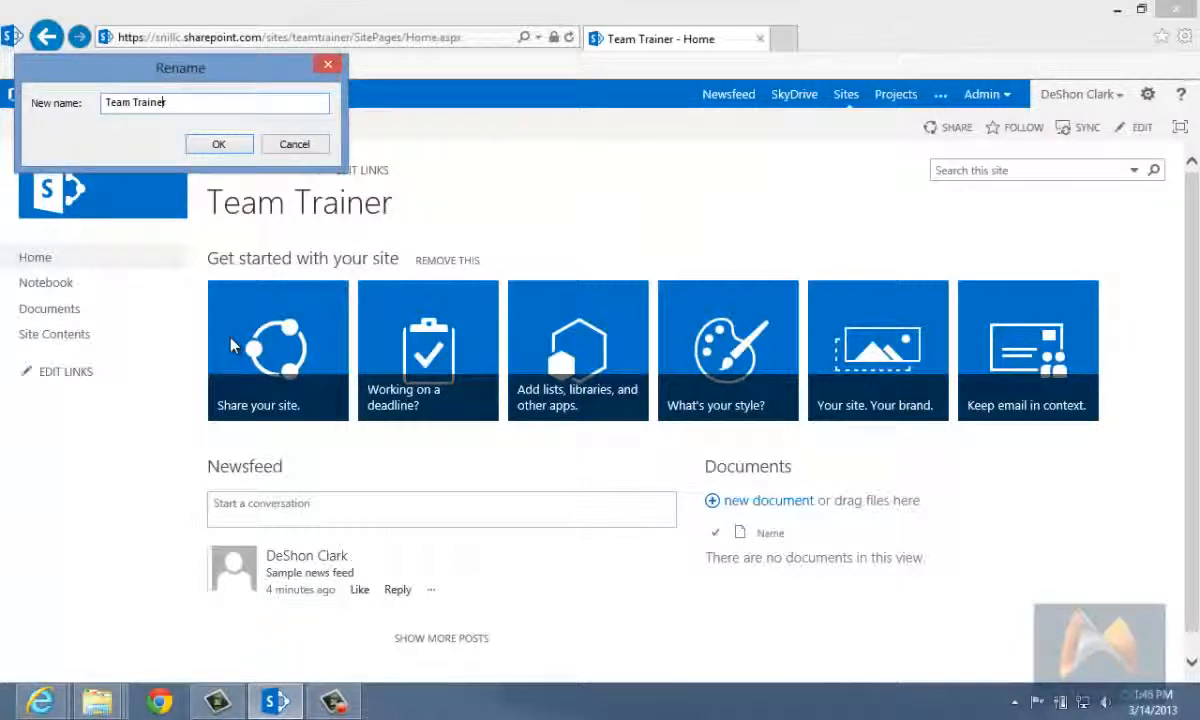
key(Left)
key(Left)
key(Left)
key(Left)
key(Left)
key(Left)
key(Left)
key(BackSpace)
click(234, 150)
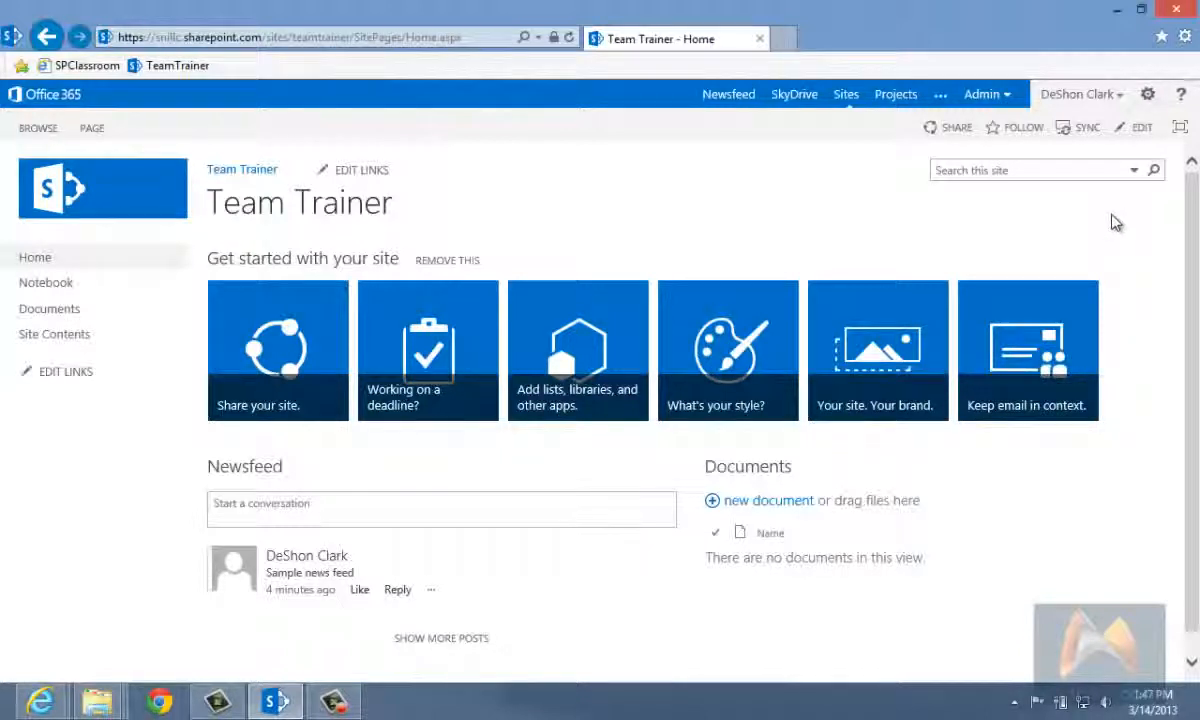
Step: Open the site contents and review the lists, libraries, apps and Subsites section
click(1149, 96)
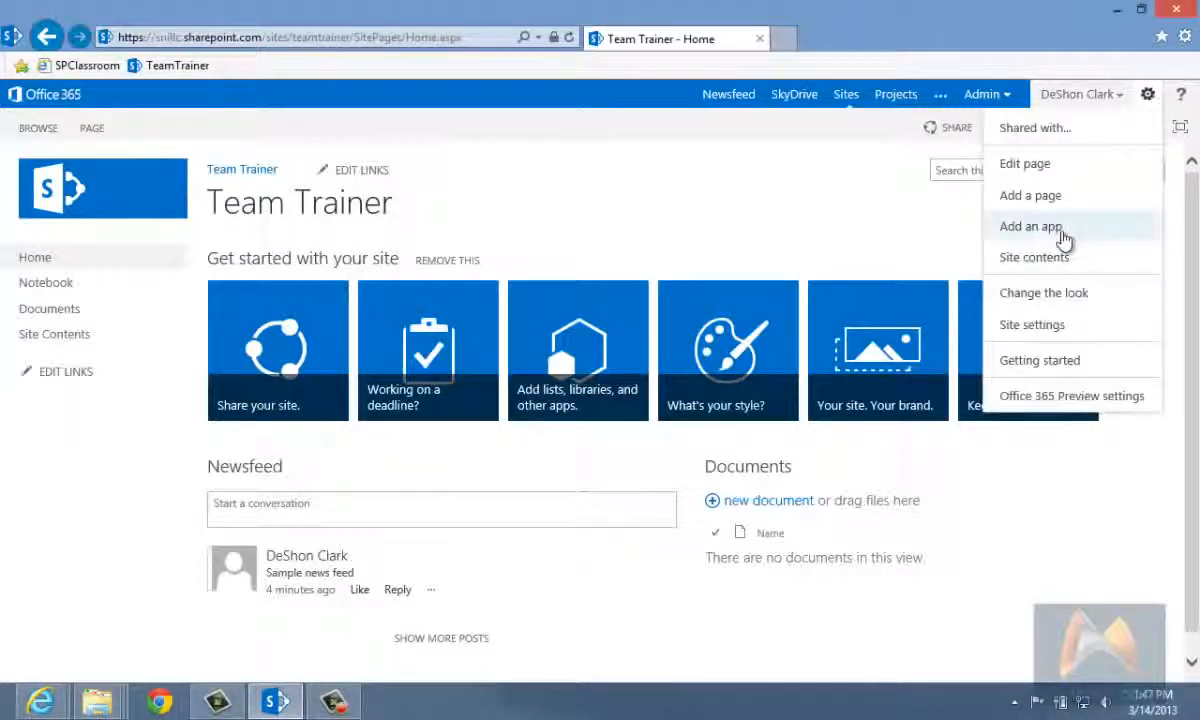
click(1054, 266)
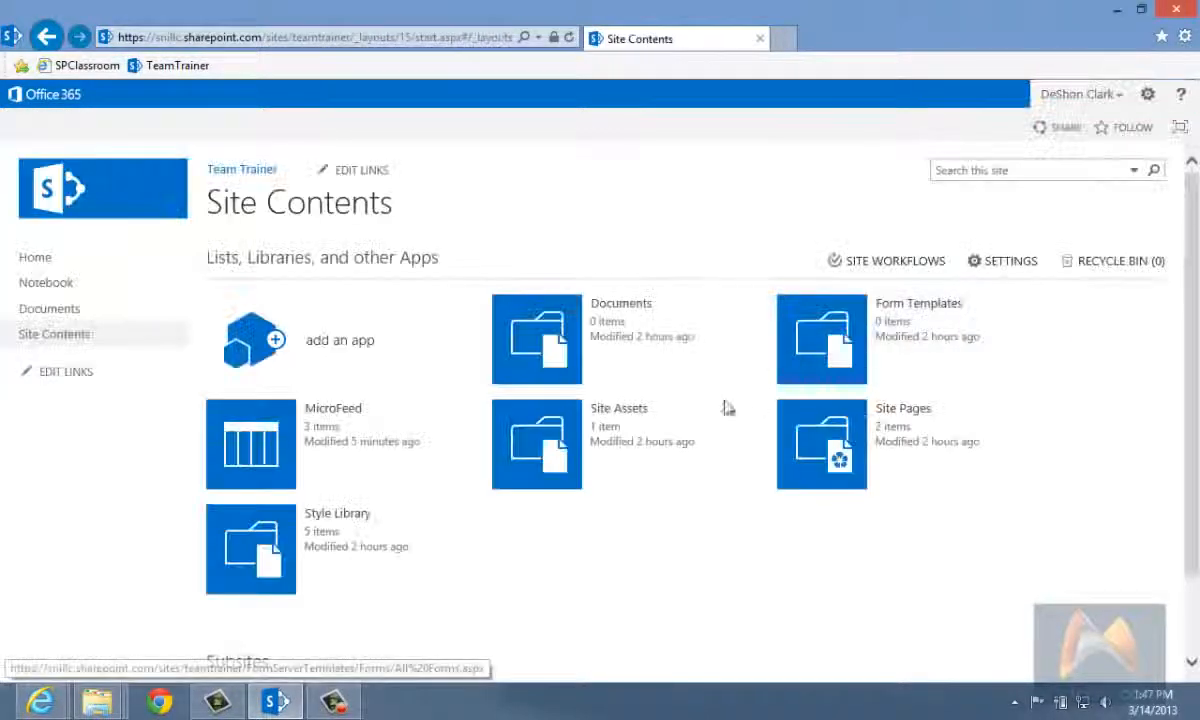
scroll(477, 434, down, 2)
scroll(477, 434, up, 2)
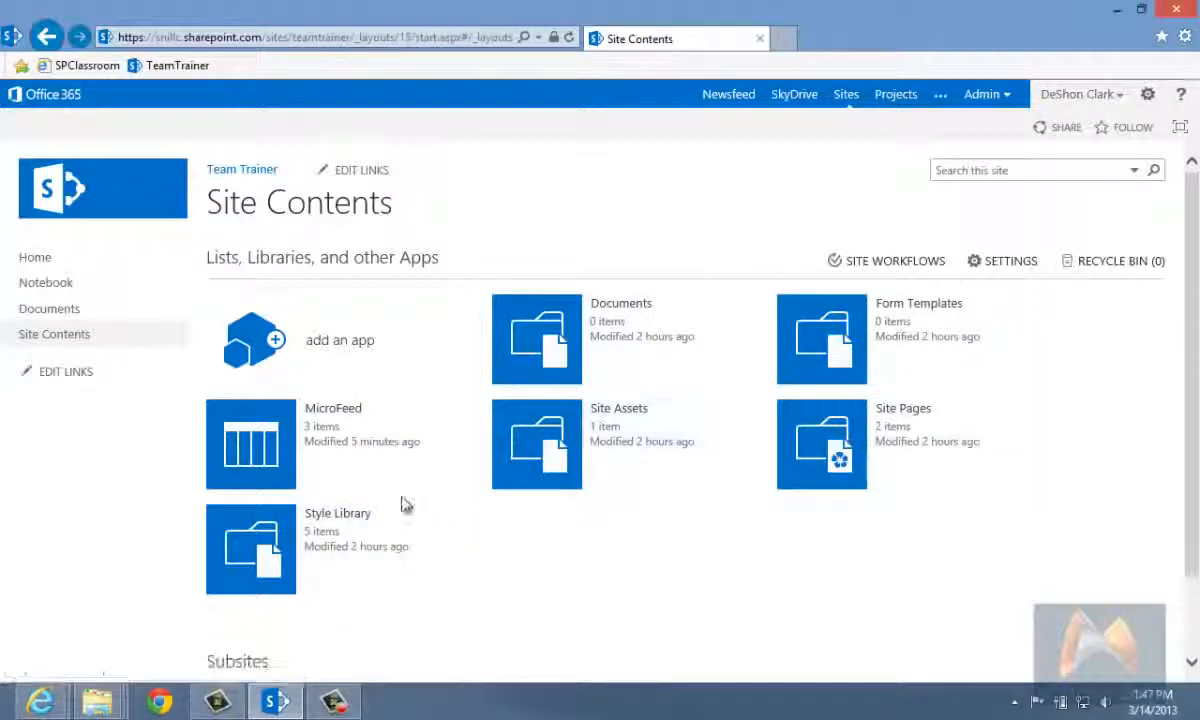
scroll(402, 503, down, 1)
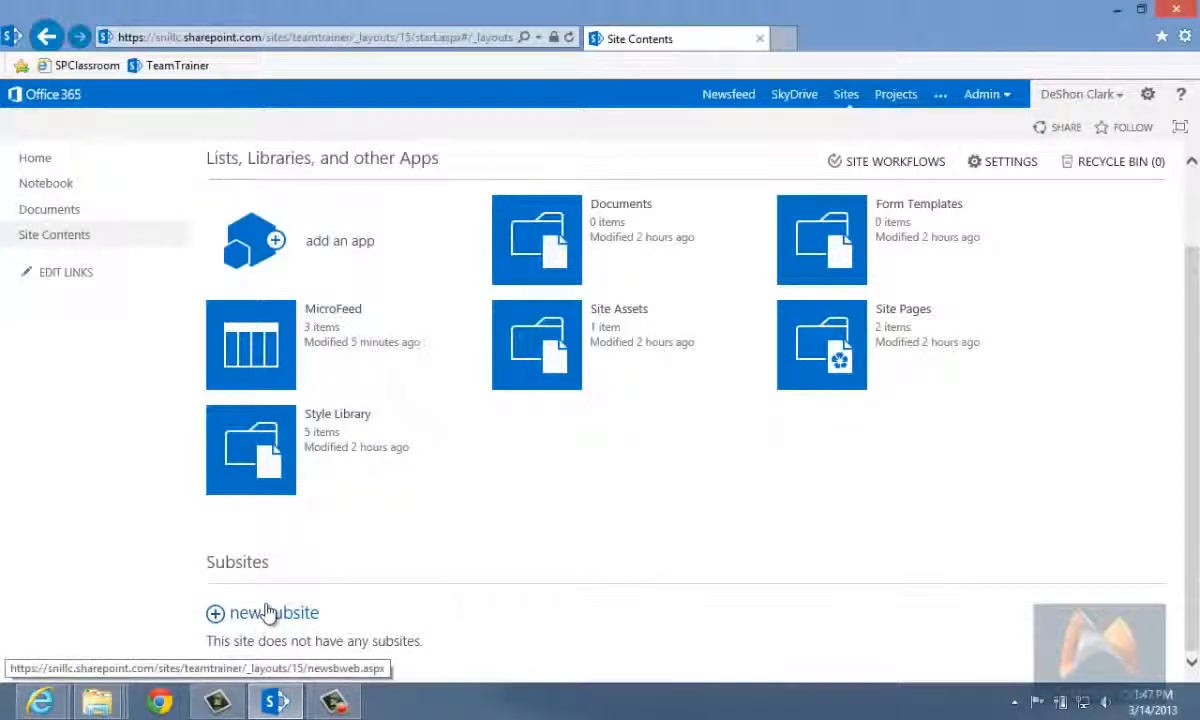
Step: Open the new subsite form and compare the Collaboration, Enterprise and Duet Enterprise site templates
click(270, 624)
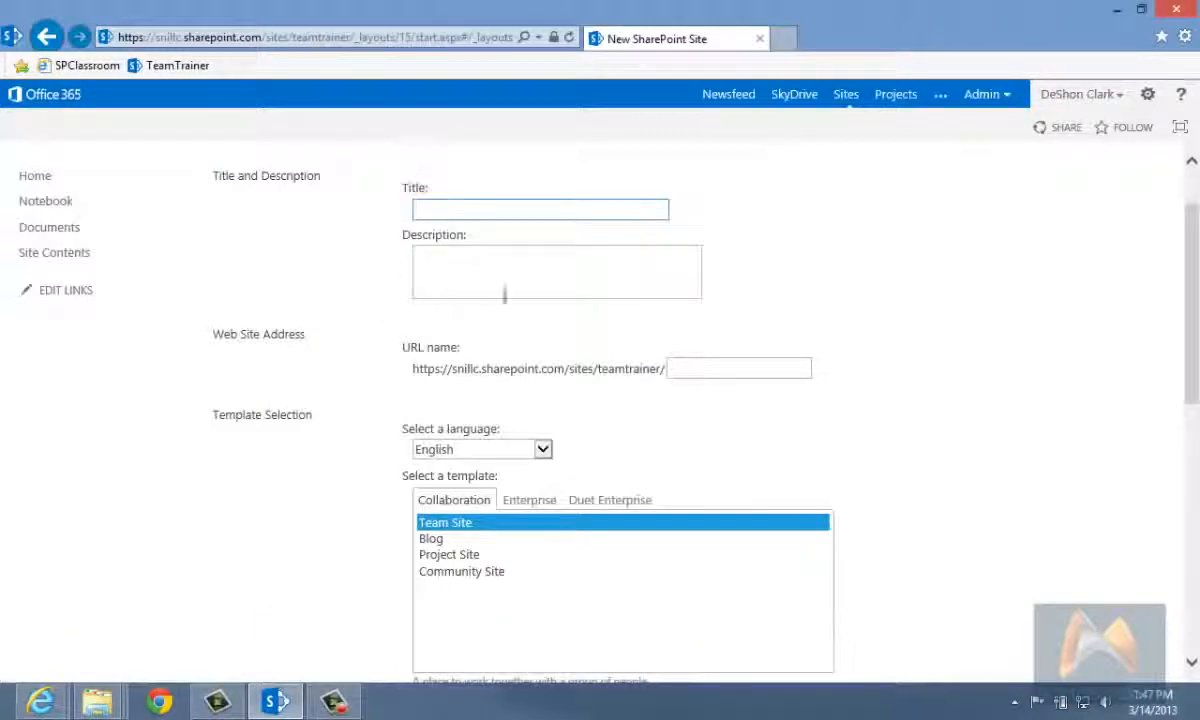
click(447, 538)
click(477, 555)
click(529, 500)
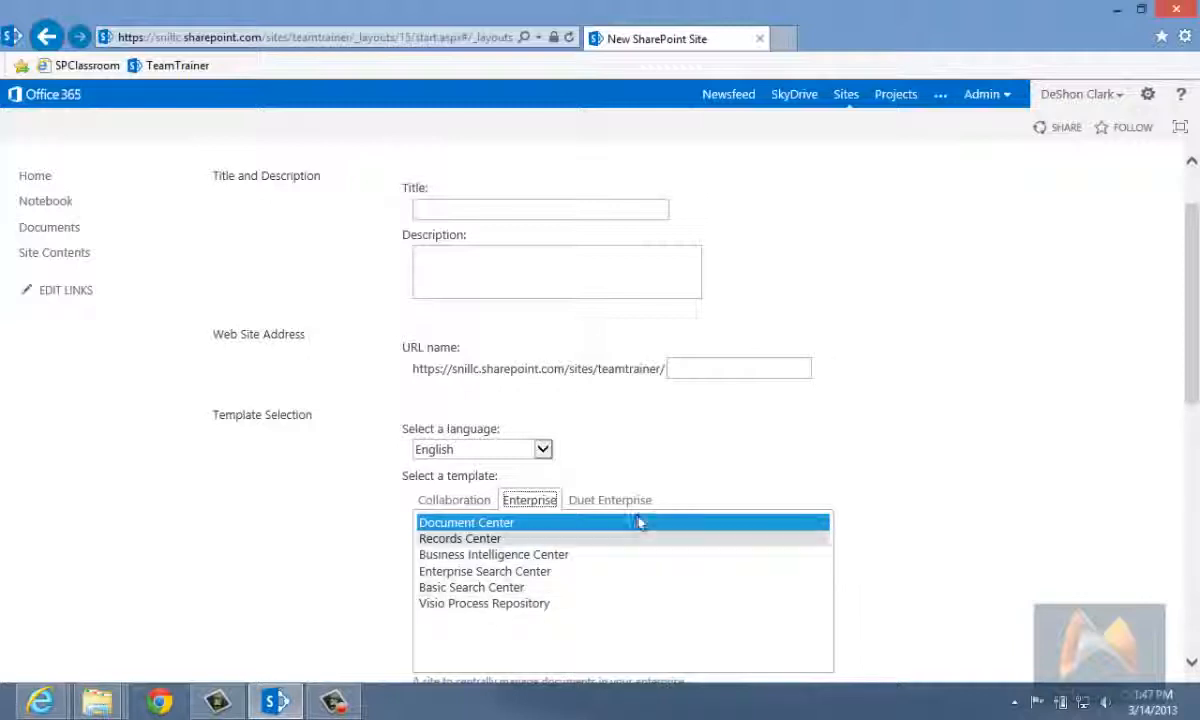
click(612, 500)
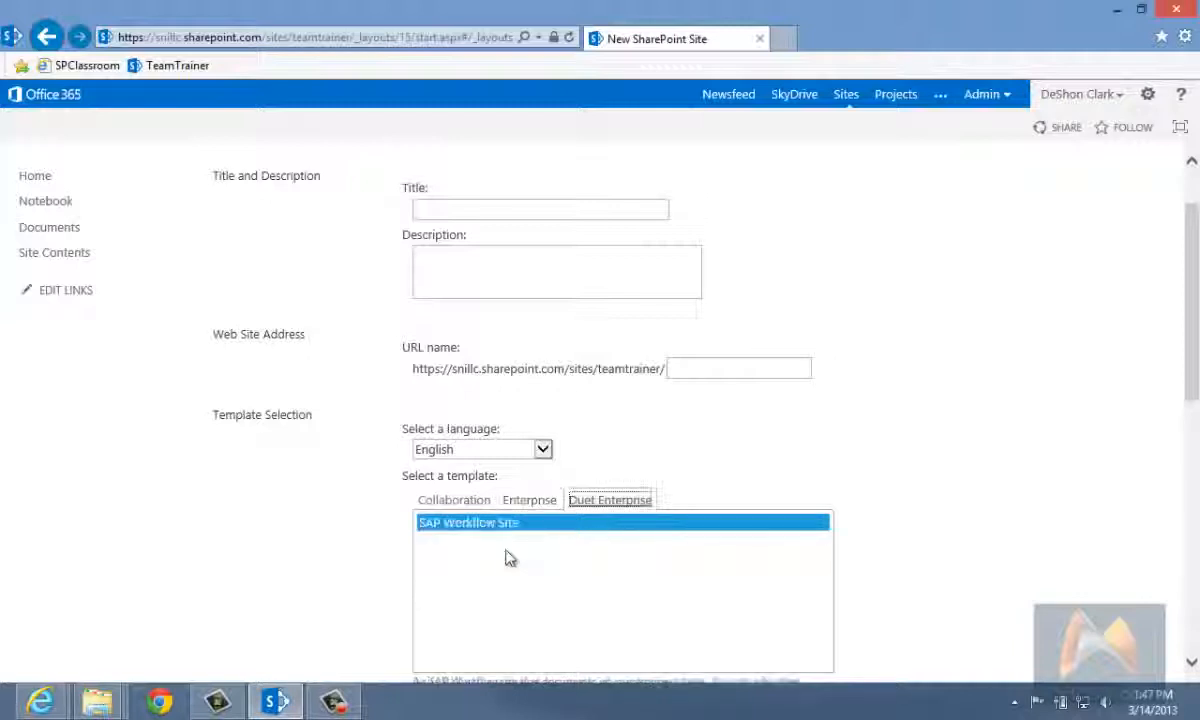
click(529, 500)
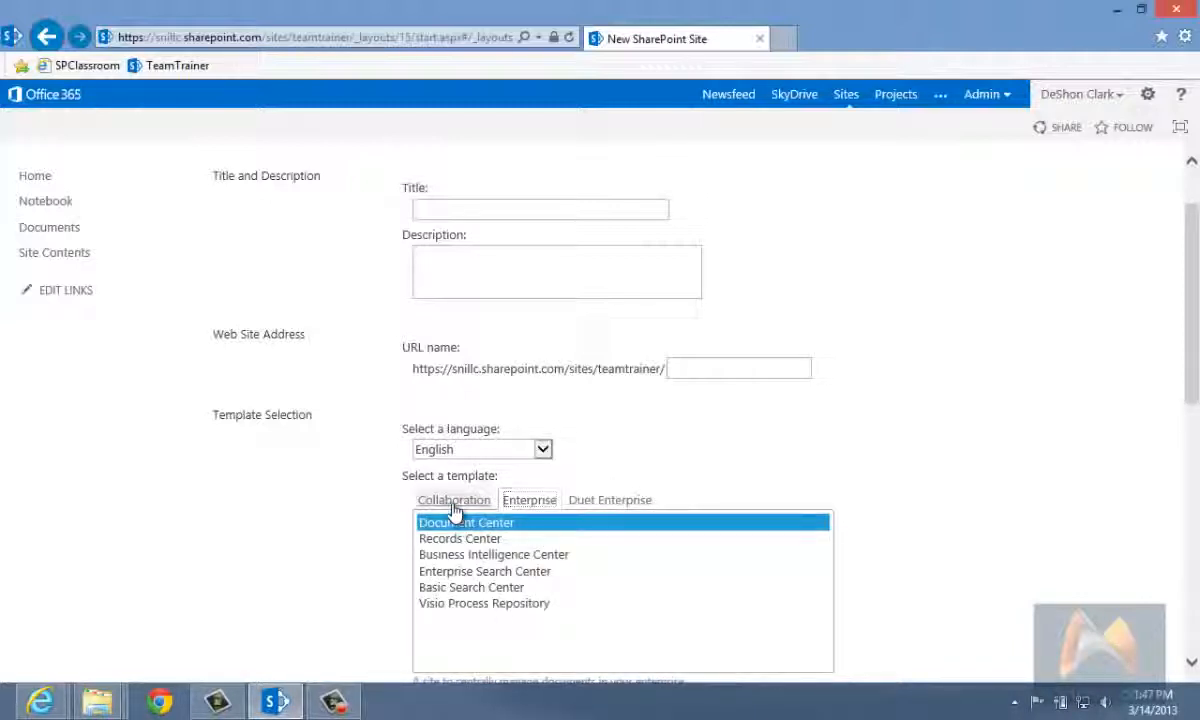
click(455, 499)
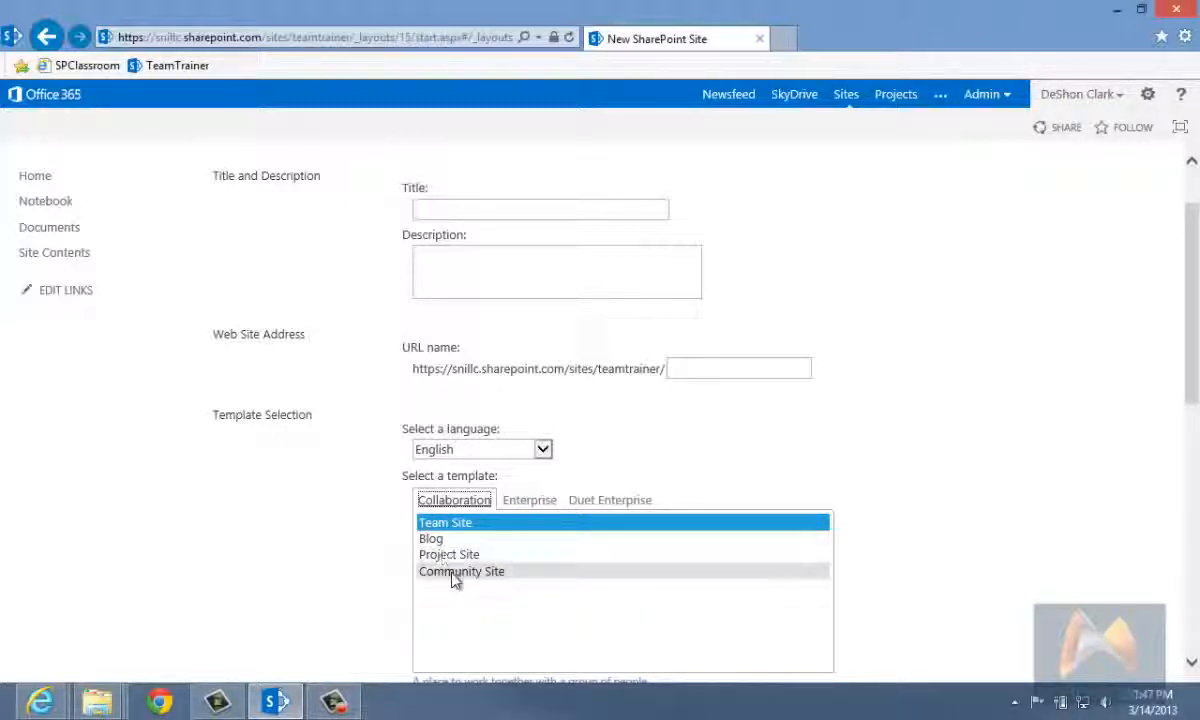
click(530, 500)
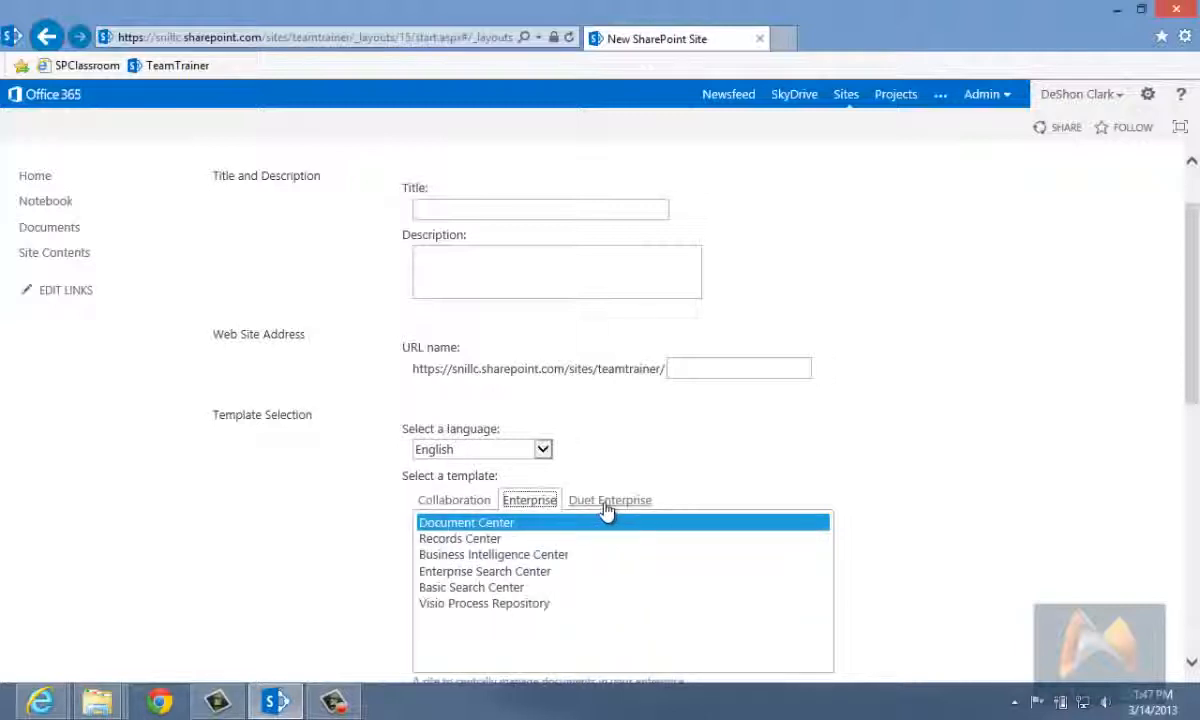
click(605, 500)
click(461, 506)
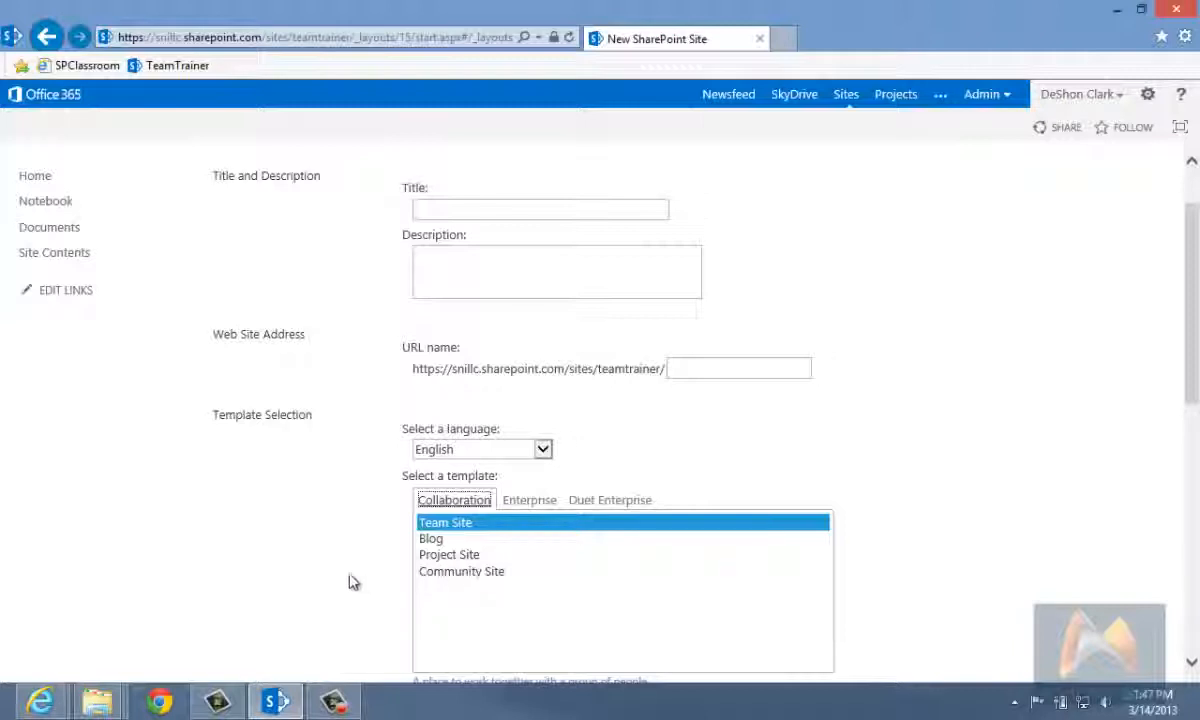
Step: Review the new subsite form's permission and navigation options and return to Site Contents without creating a site
scroll(346, 583, down, 5)
scroll(346, 583, down, 2)
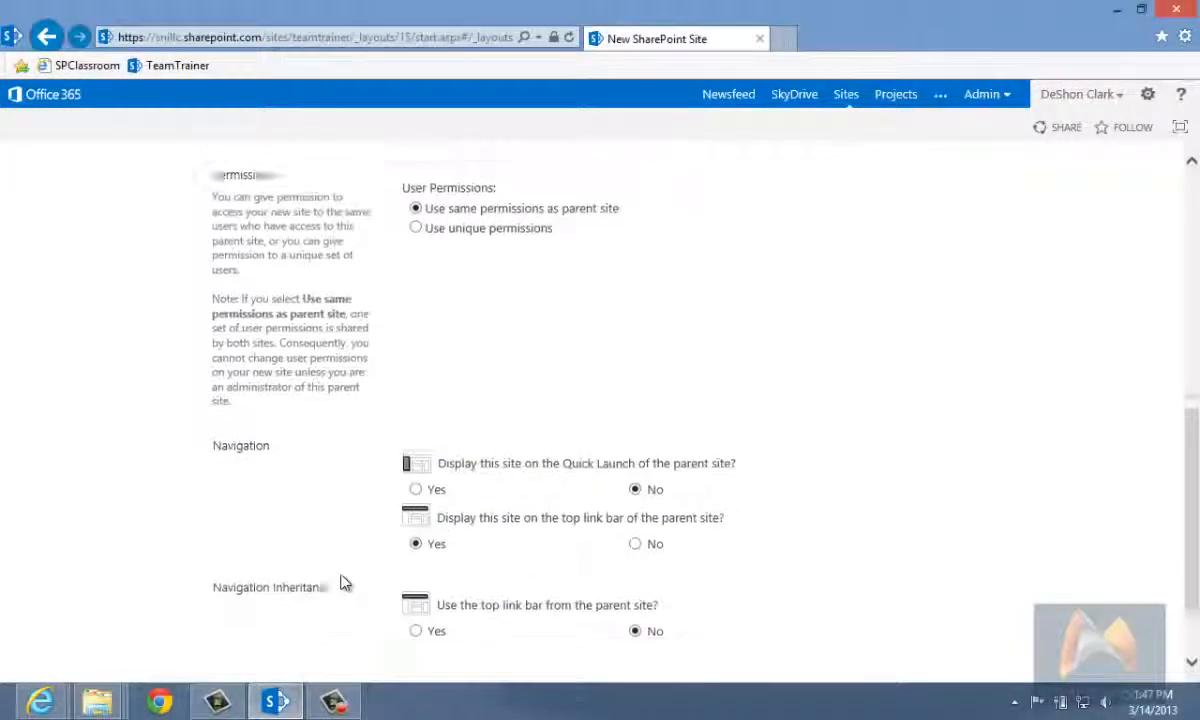
scroll(346, 583, up, 7)
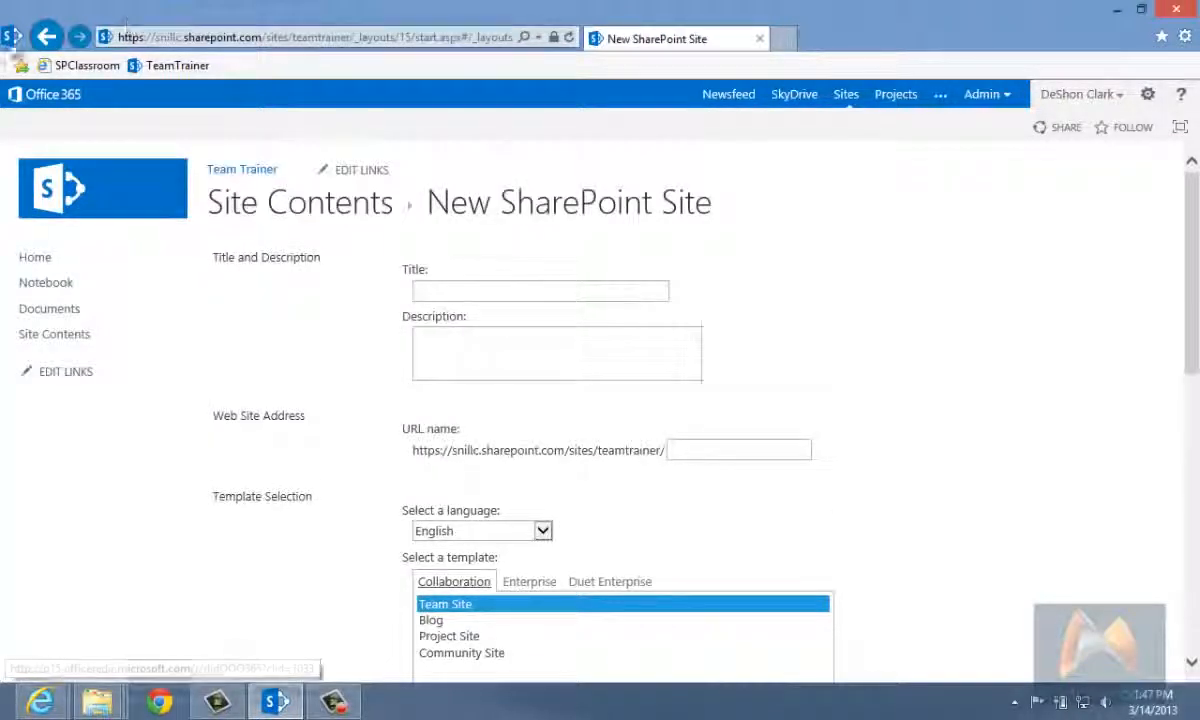
click(46, 36)
scroll(307, 641, down, 1)
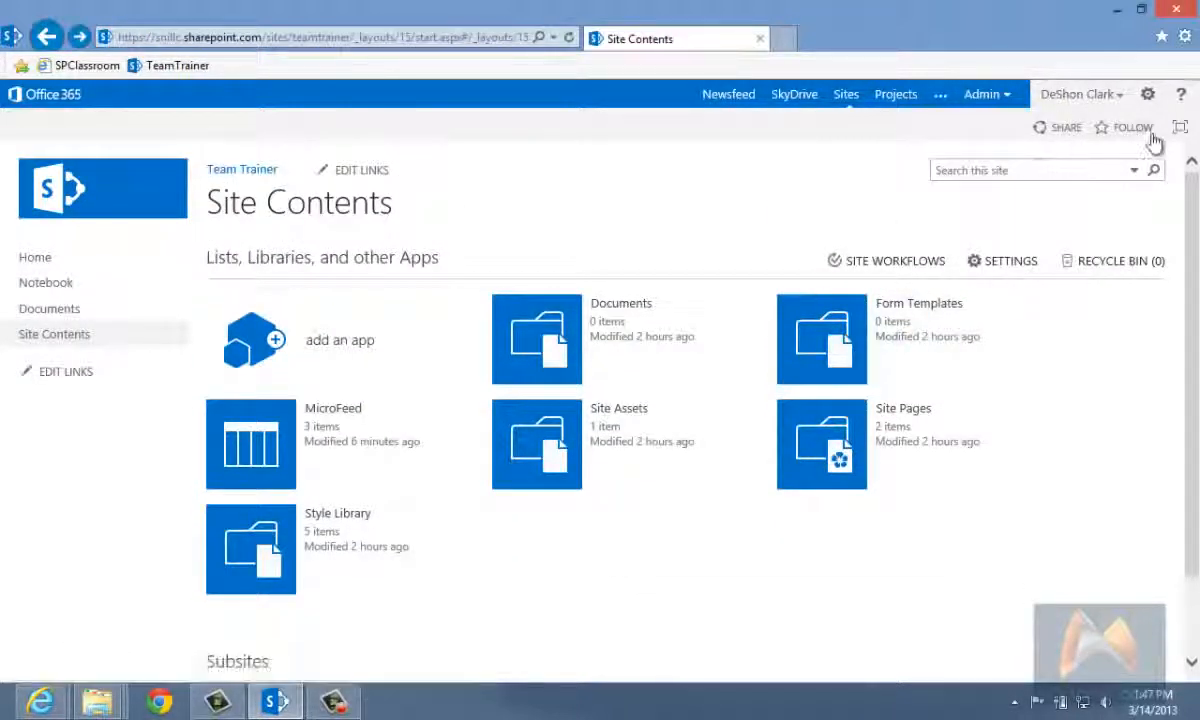
Step: Open the Team Trainer site settings and examine the permissions, galleries, look and feel, administration and search categories
click(1147, 94)
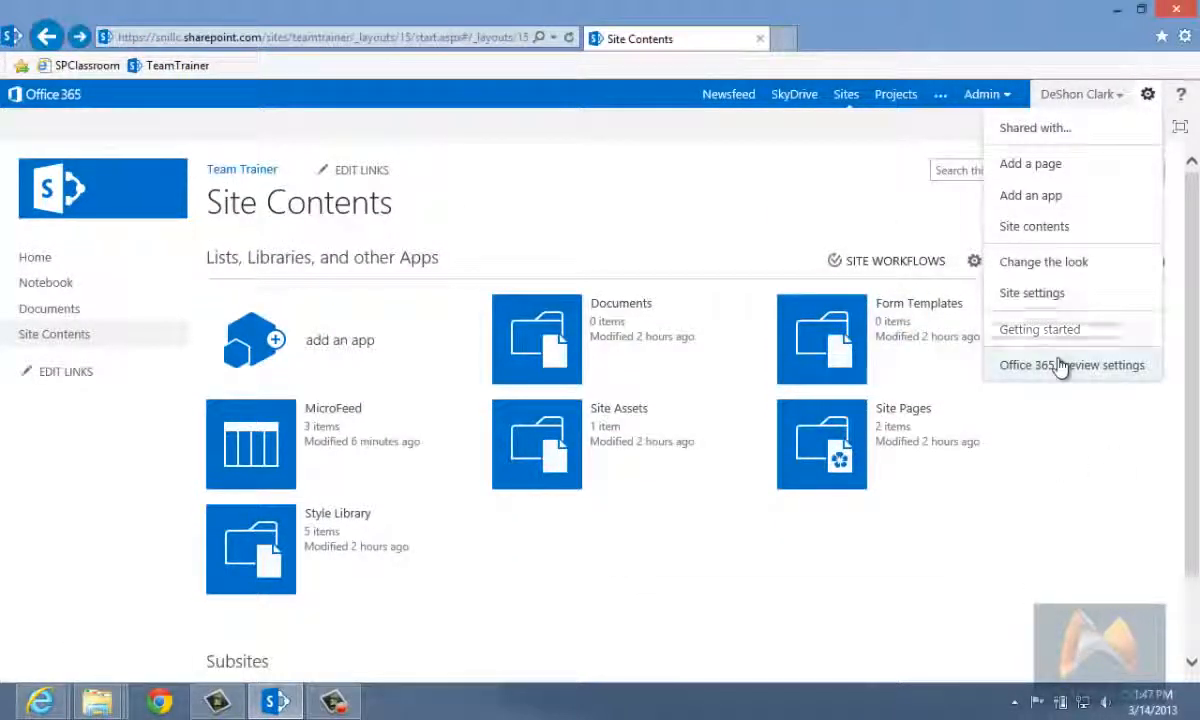
click(1070, 293)
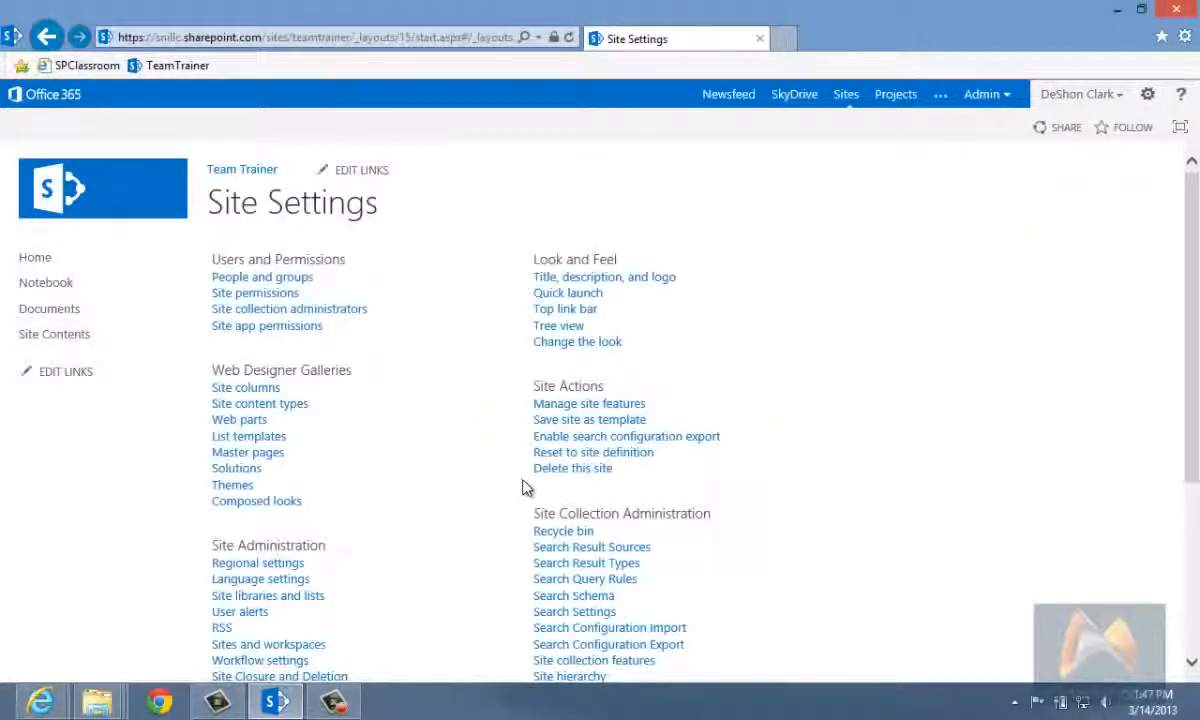
scroll(956, 520, down, 3)
scroll(960, 514, up, 3)
scroll(955, 518, down, 3)
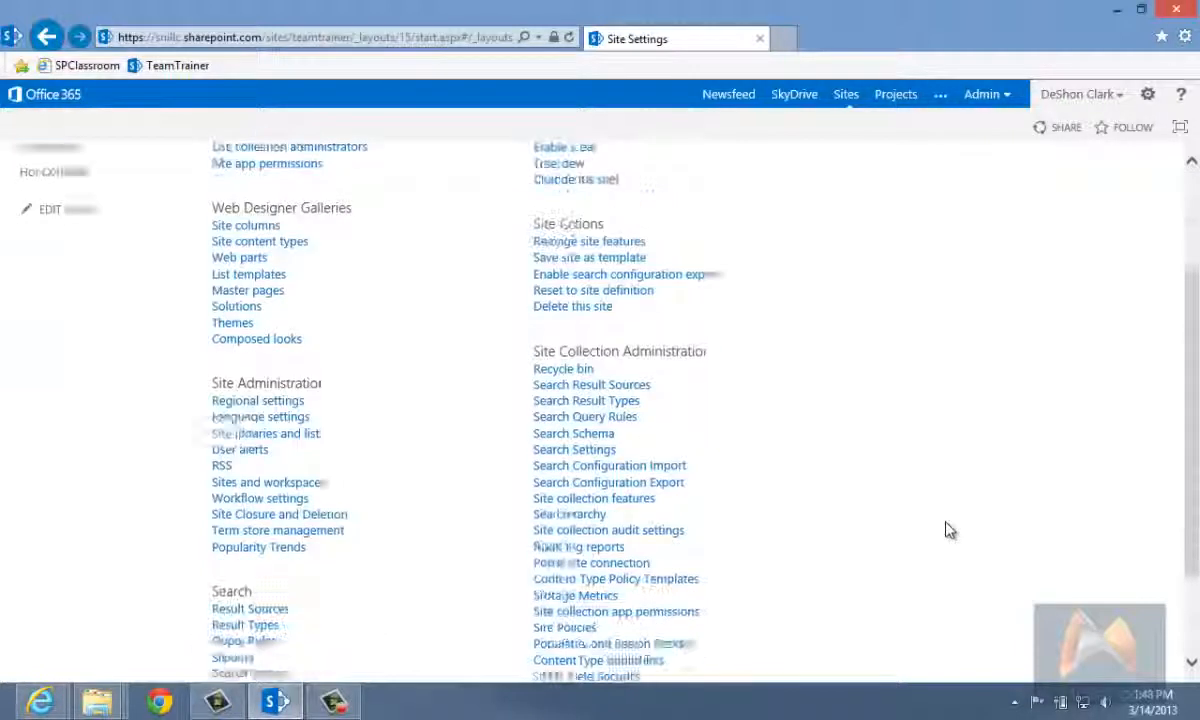
scroll(949, 526, up, 2)
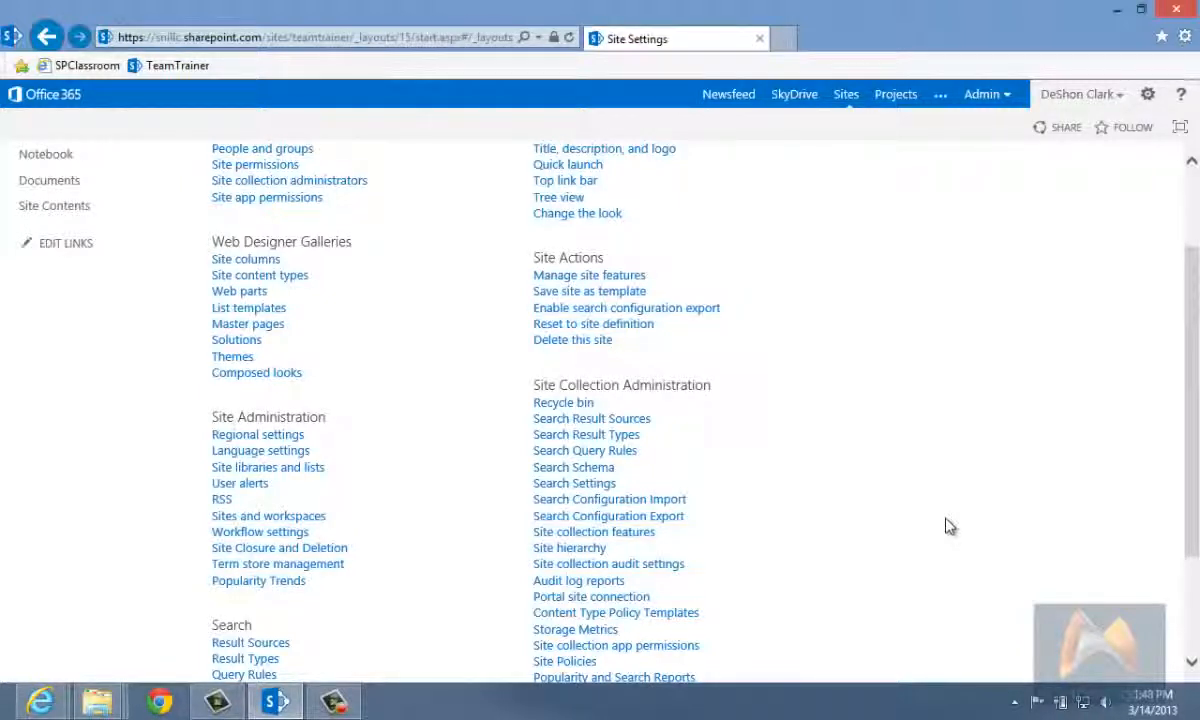
scroll(960, 500, up, 2)
scroll(968, 493, down, 3)
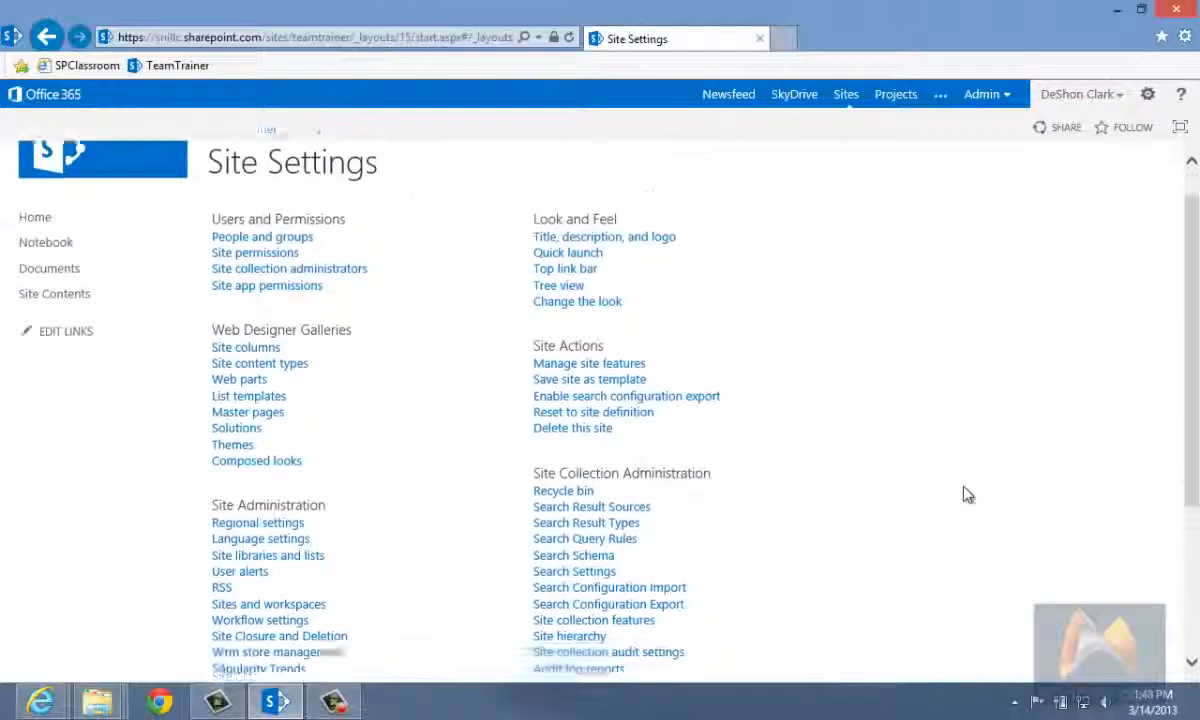
scroll(968, 493, up, 3)
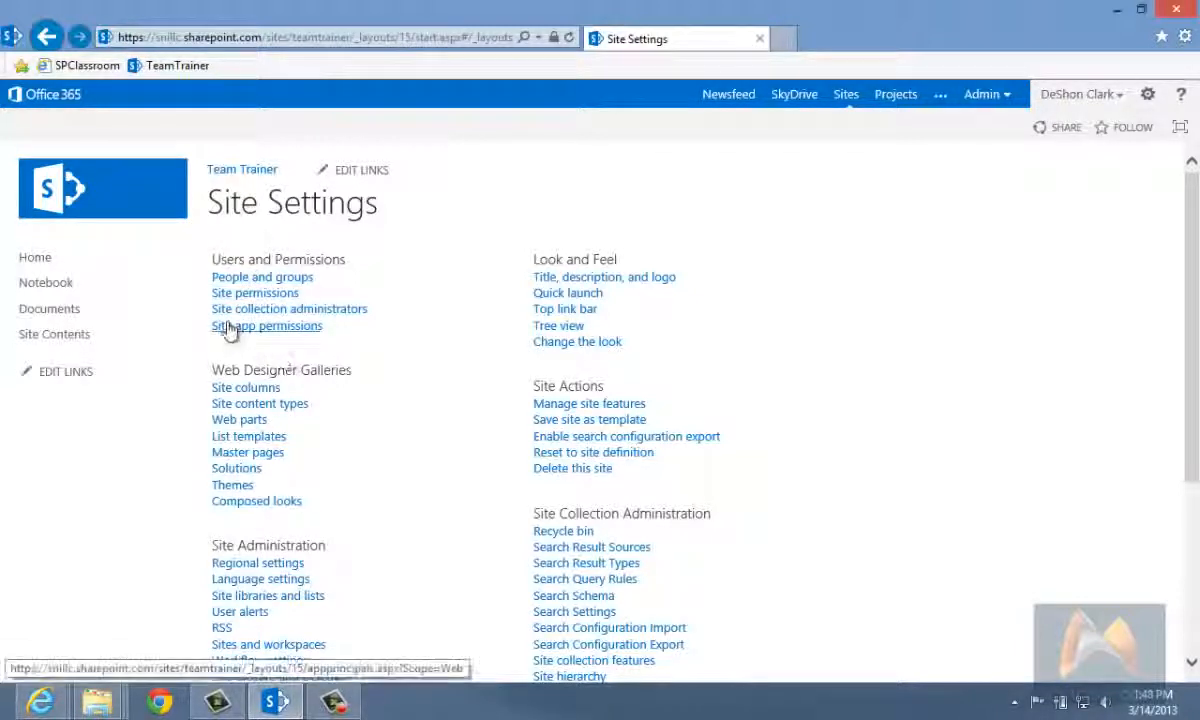
scroll(410, 390, down, 1)
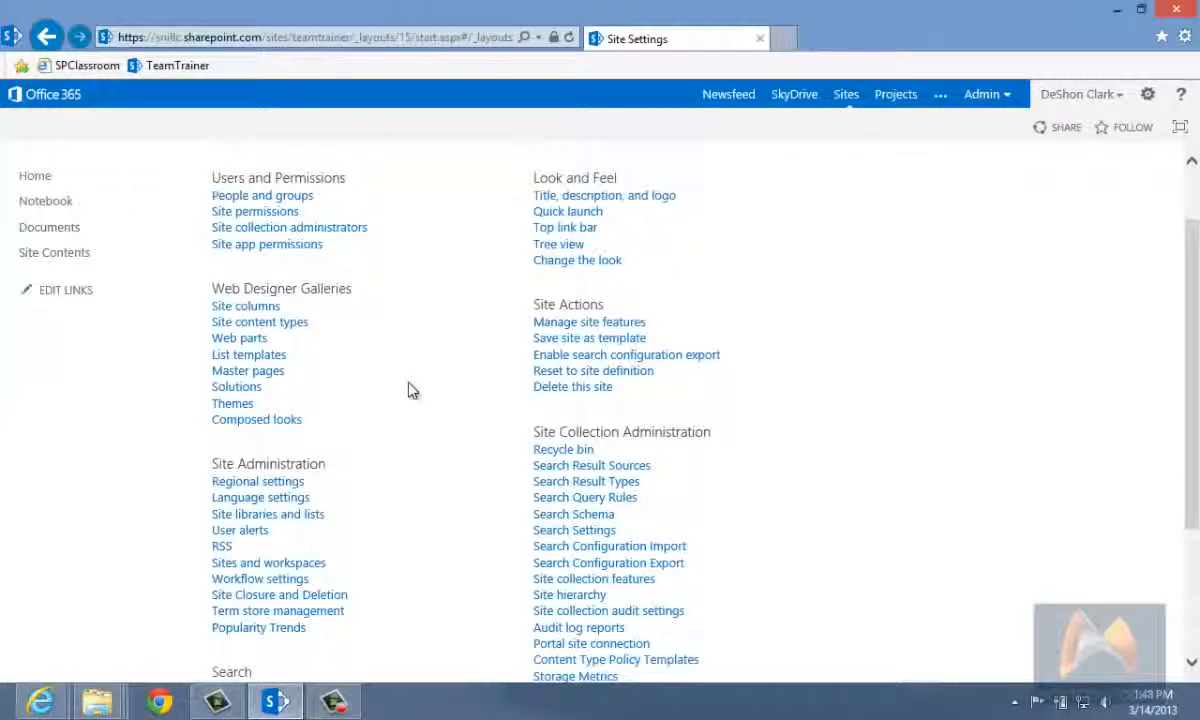
scroll(249, 303, down, 1)
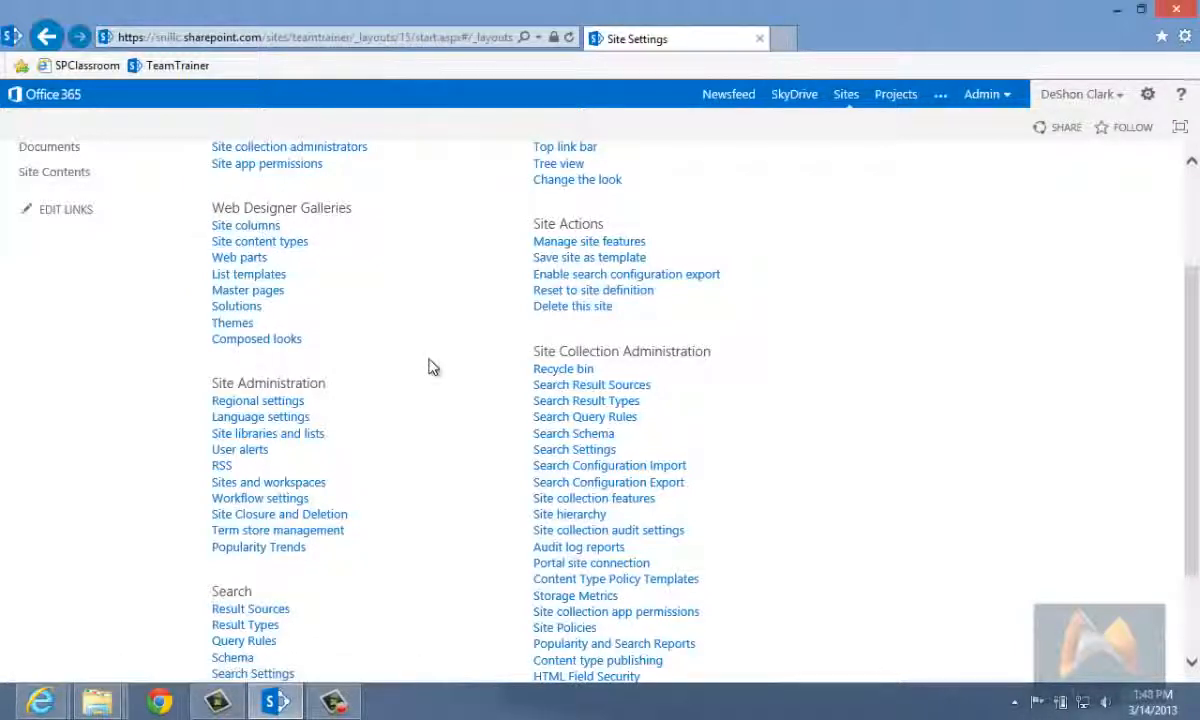
scroll(432, 367, down, 2)
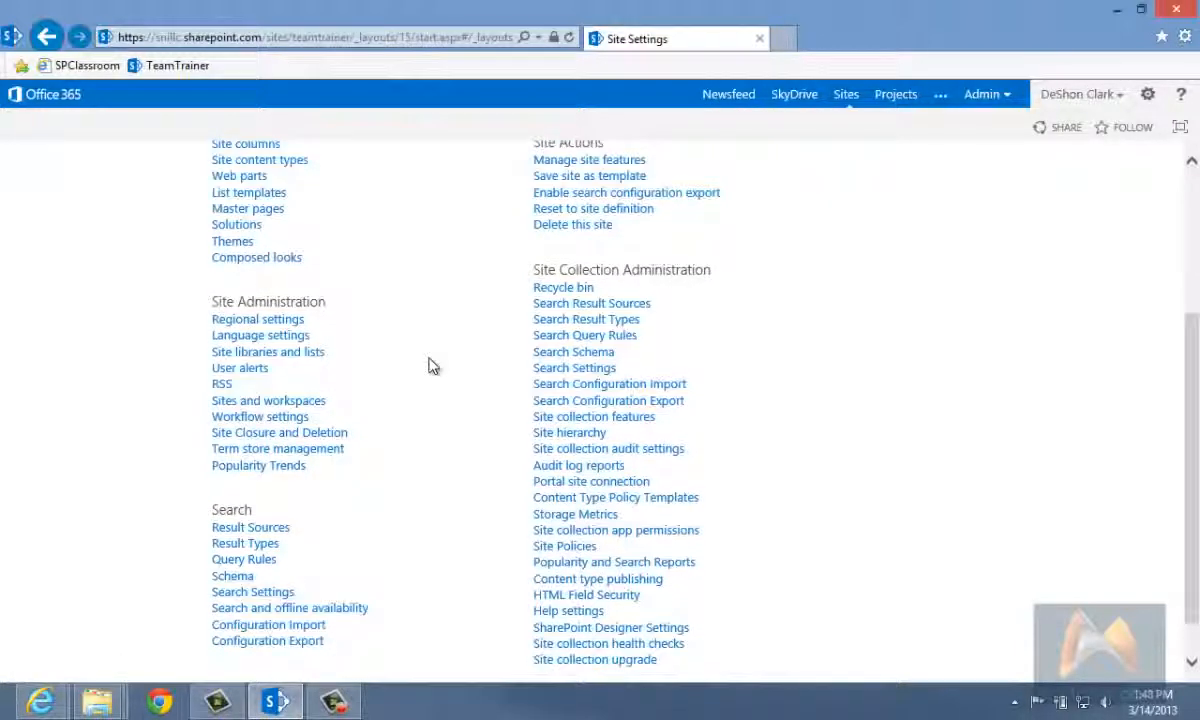
Step: Open the site's regional settings and choose (UTC-05:00) Eastern Time (US and Canada) as the time zone
click(266, 321)
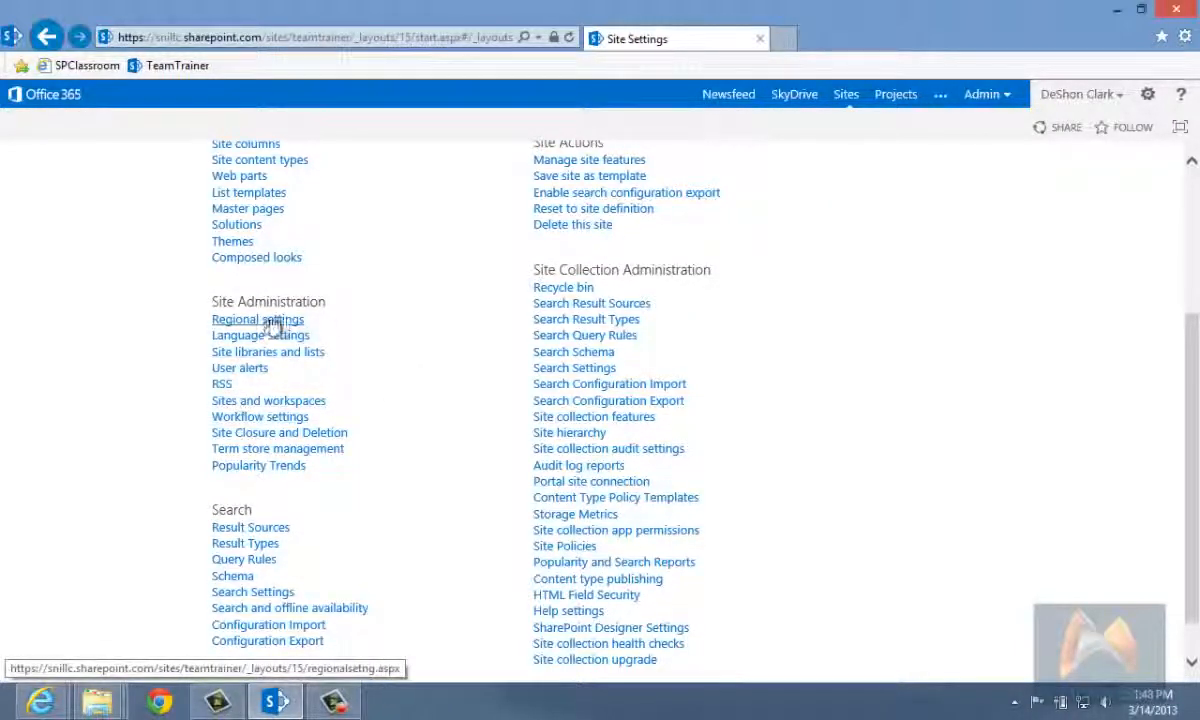
click(637, 318)
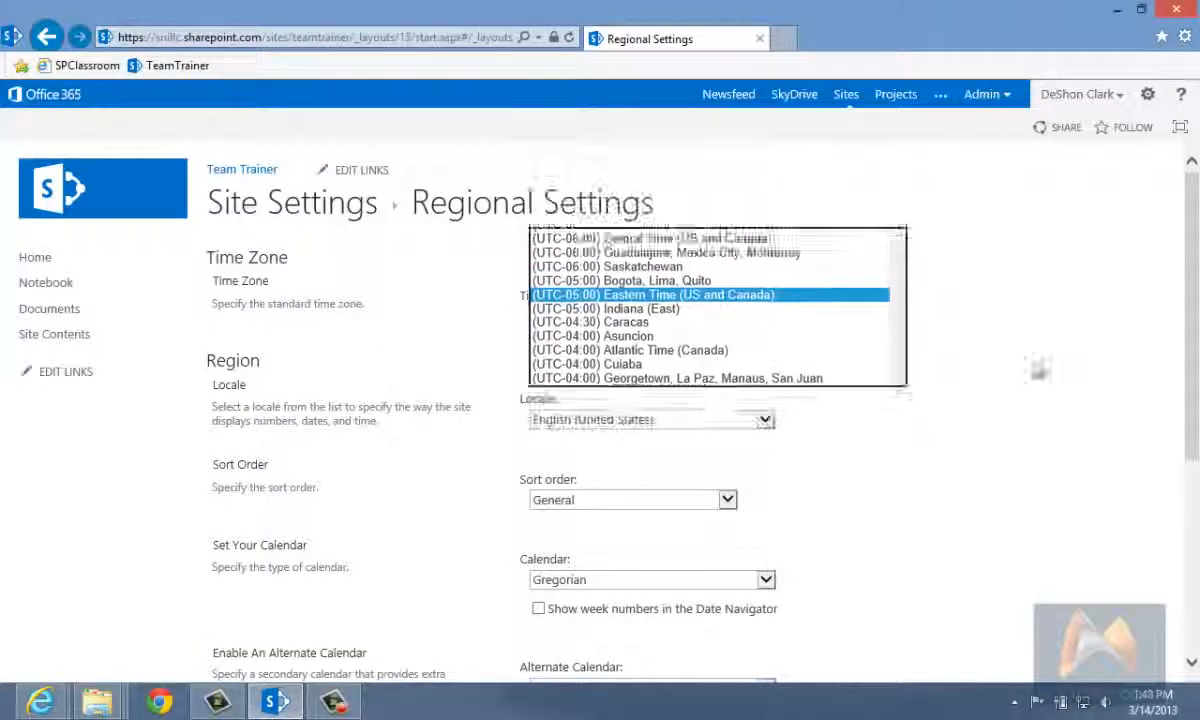
click(700, 290)
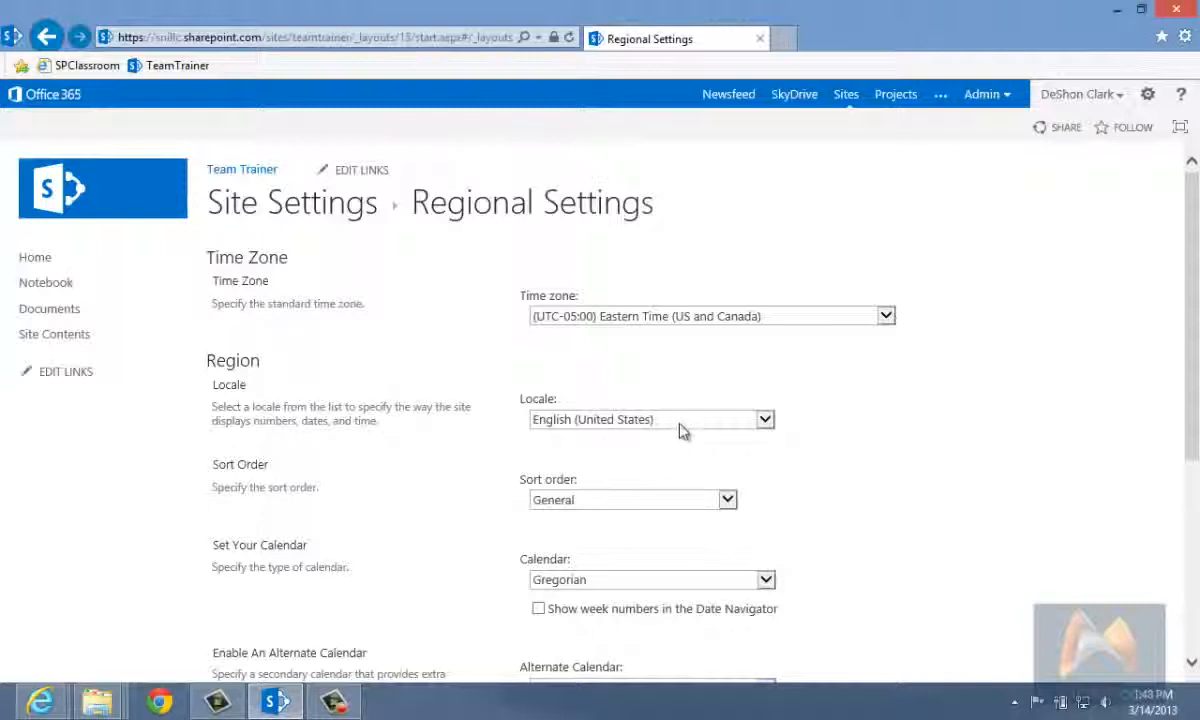
Step: Inspect the available locale choices in the regional settings without changing the selection
click(680, 420)
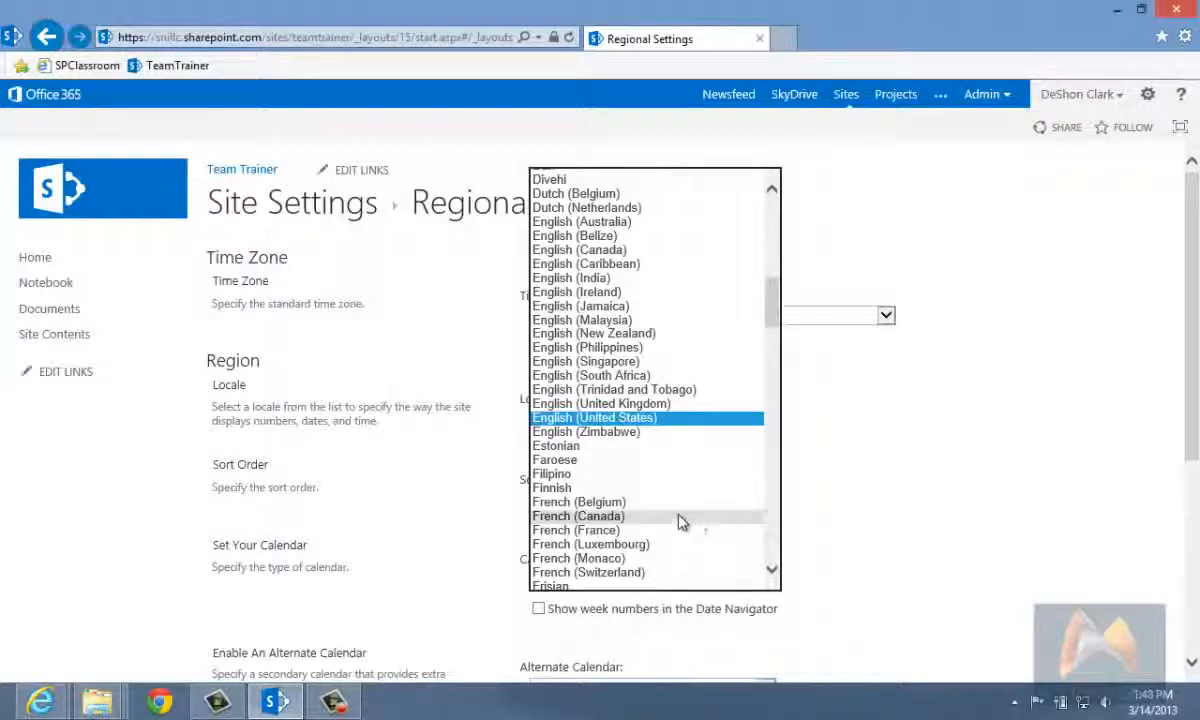
click(946, 482)
click(590, 422)
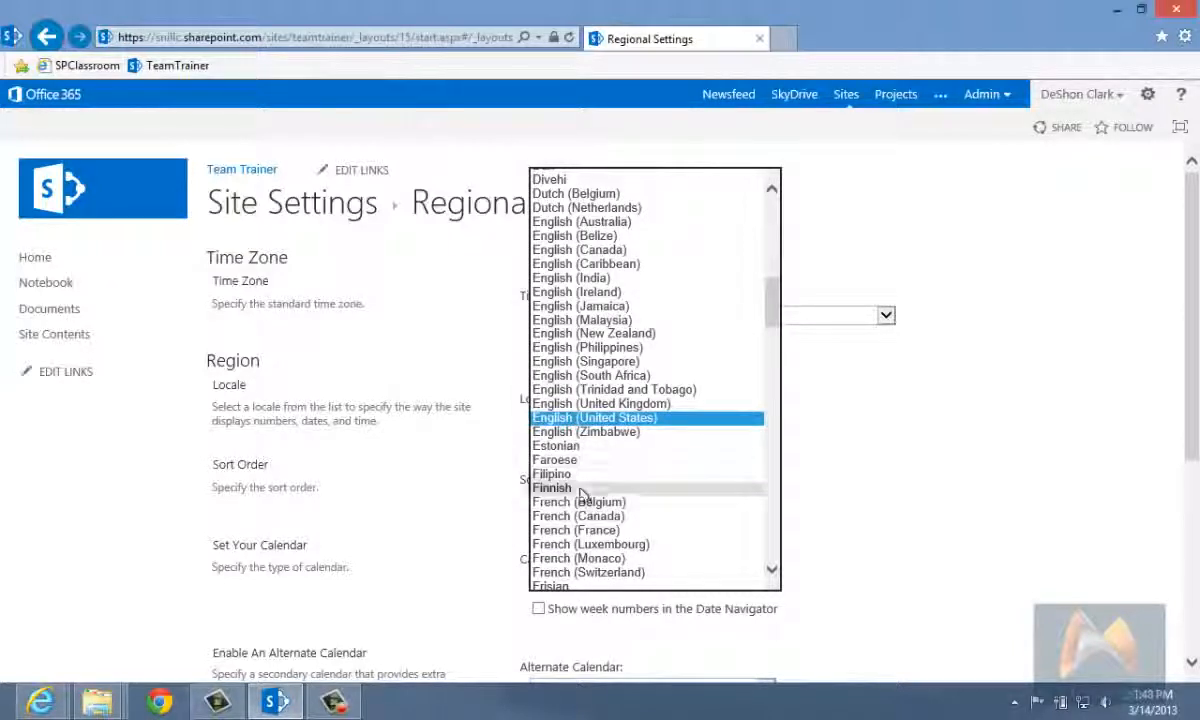
click(846, 463)
Step: Check the sort order choices, calendar, work week and time format options, and save the regional settings
scroll(857, 506, down, 3)
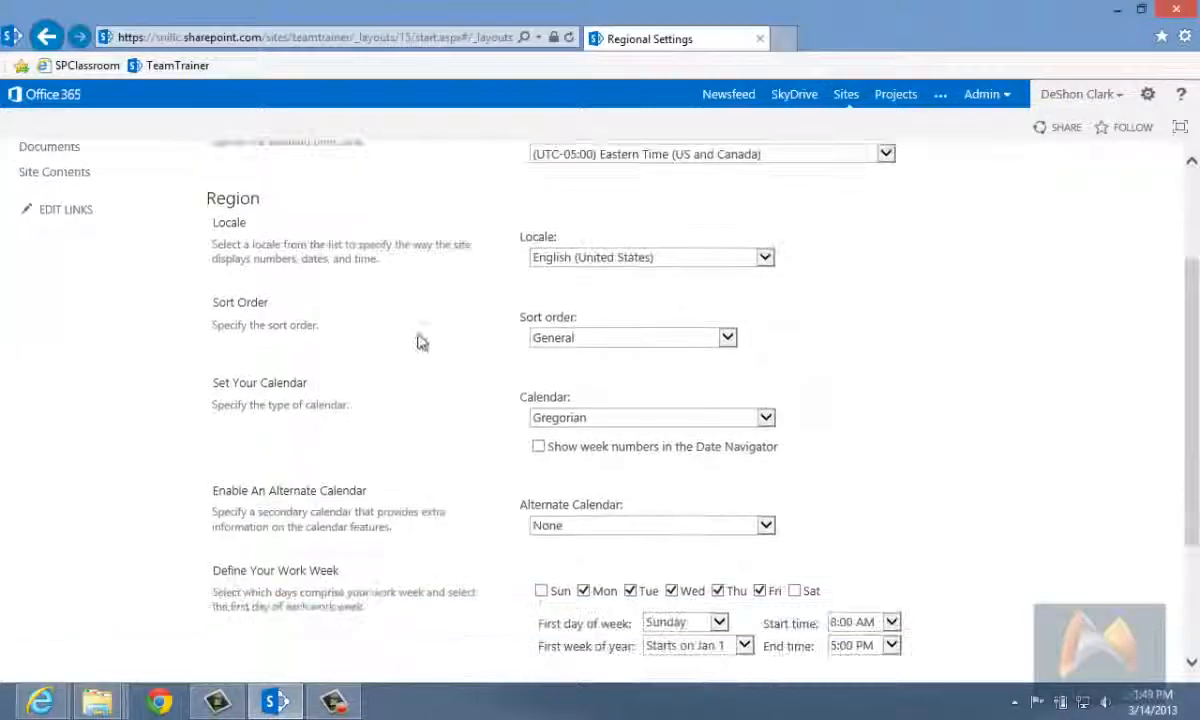
click(541, 338)
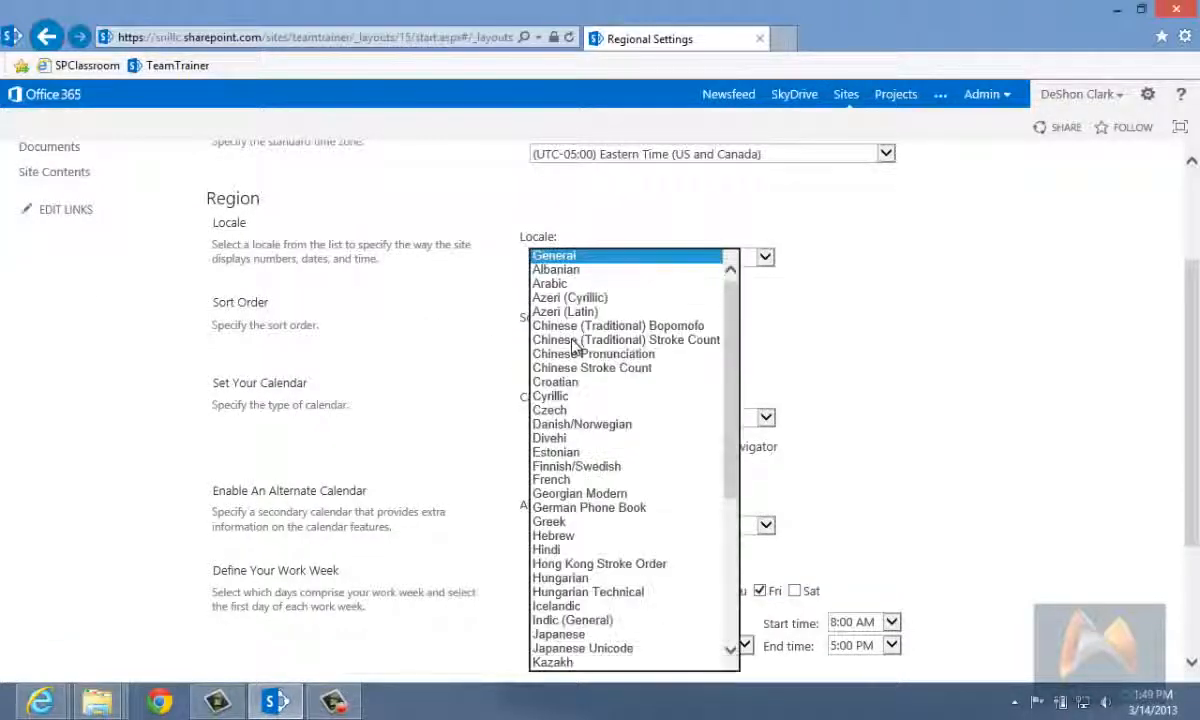
click(429, 388)
scroll(480, 450, down, 3)
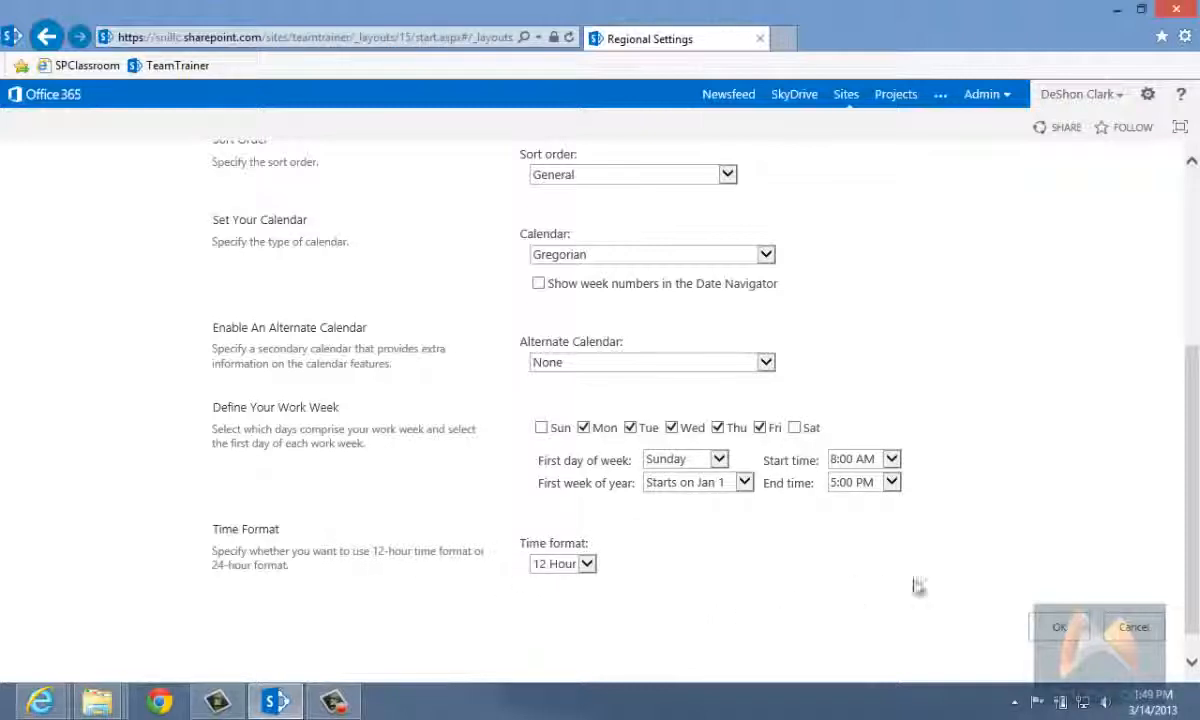
click(1059, 627)
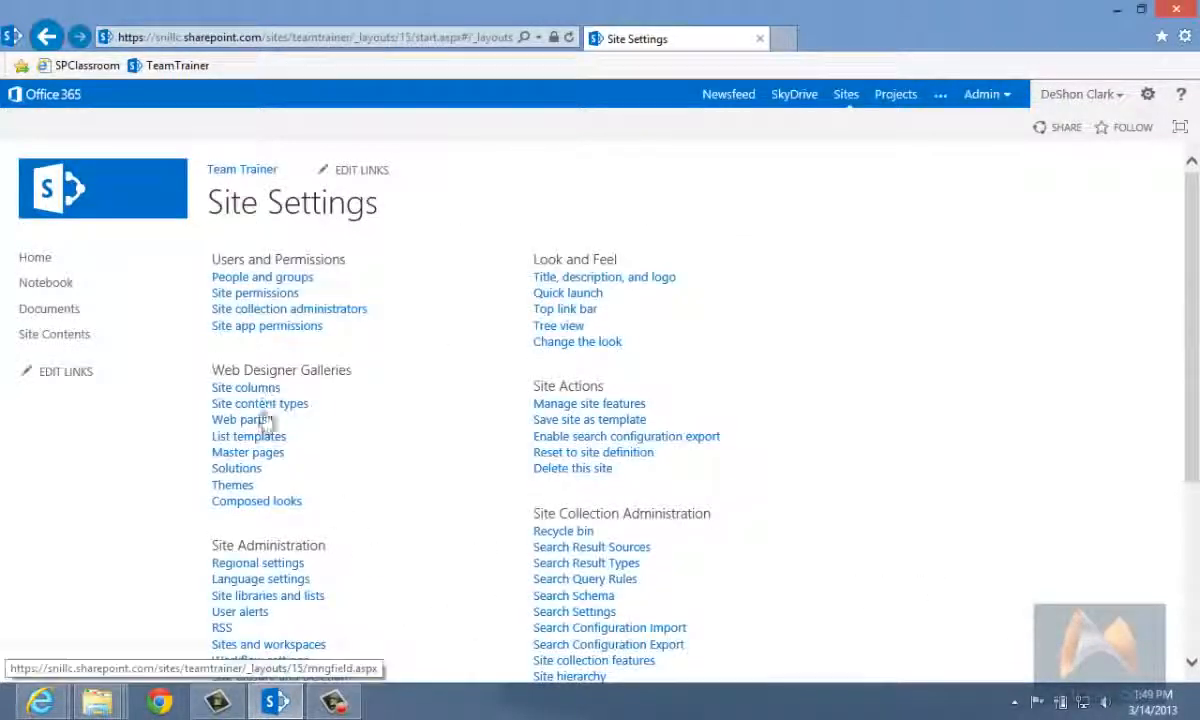
Step: Examine the Site Administration, Search, Site Actions and Site Collection Administration links on the Site Settings page
scroll(263, 520, down, 1)
scroll(250, 500, down, 2)
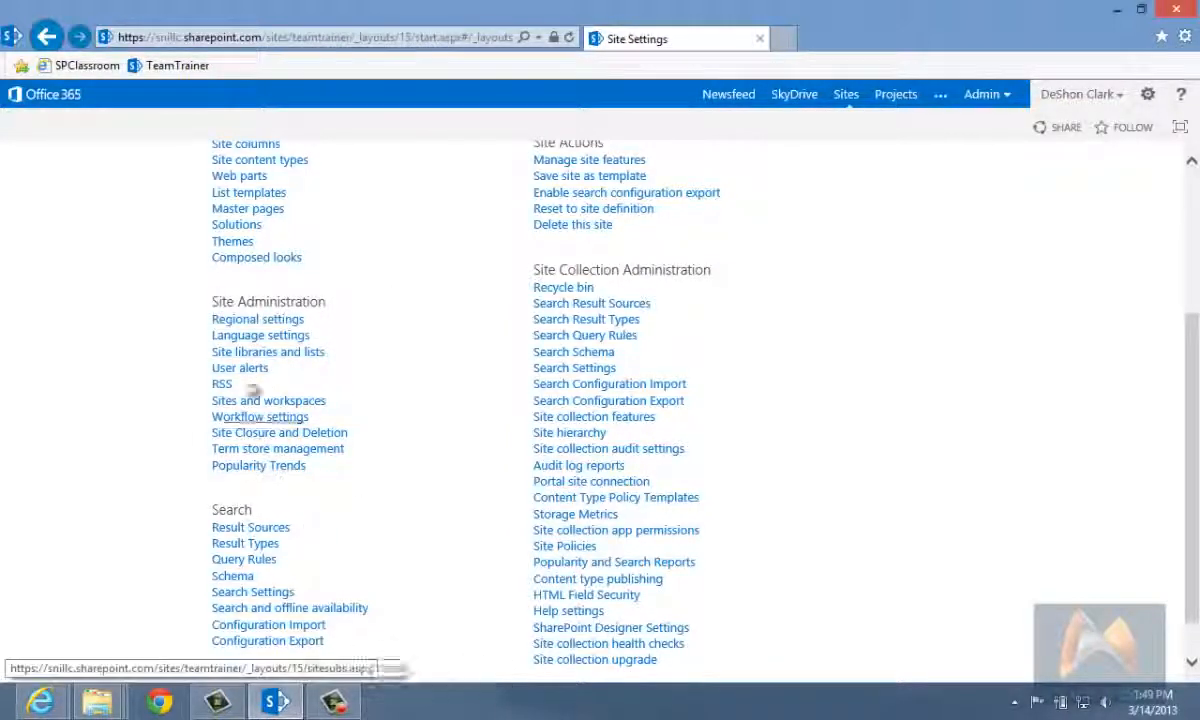
scroll(450, 530, down, 1)
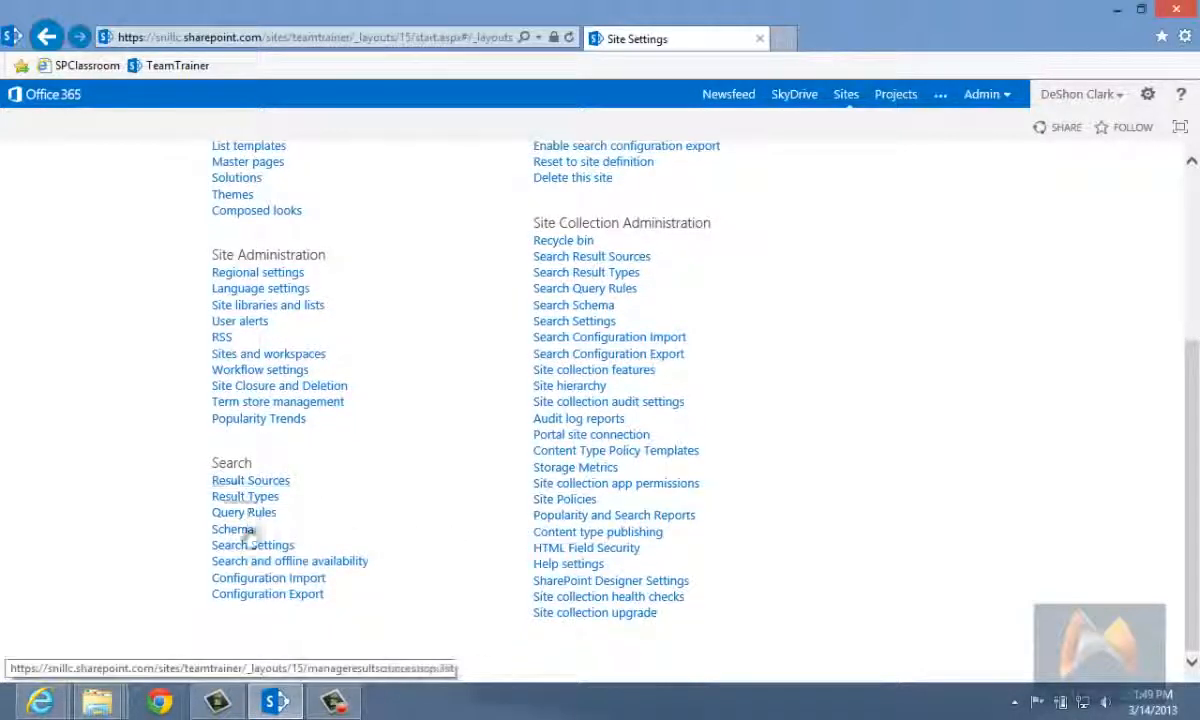
scroll(846, 522, up, 6)
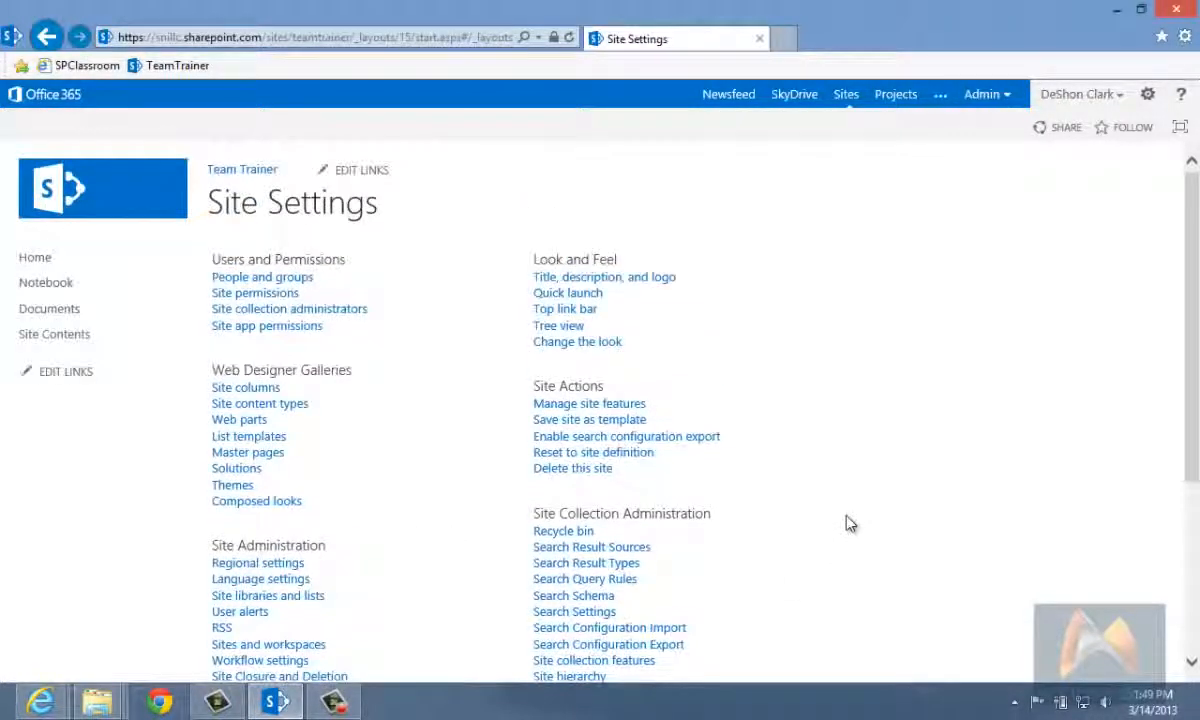
scroll(849, 522, down, 2)
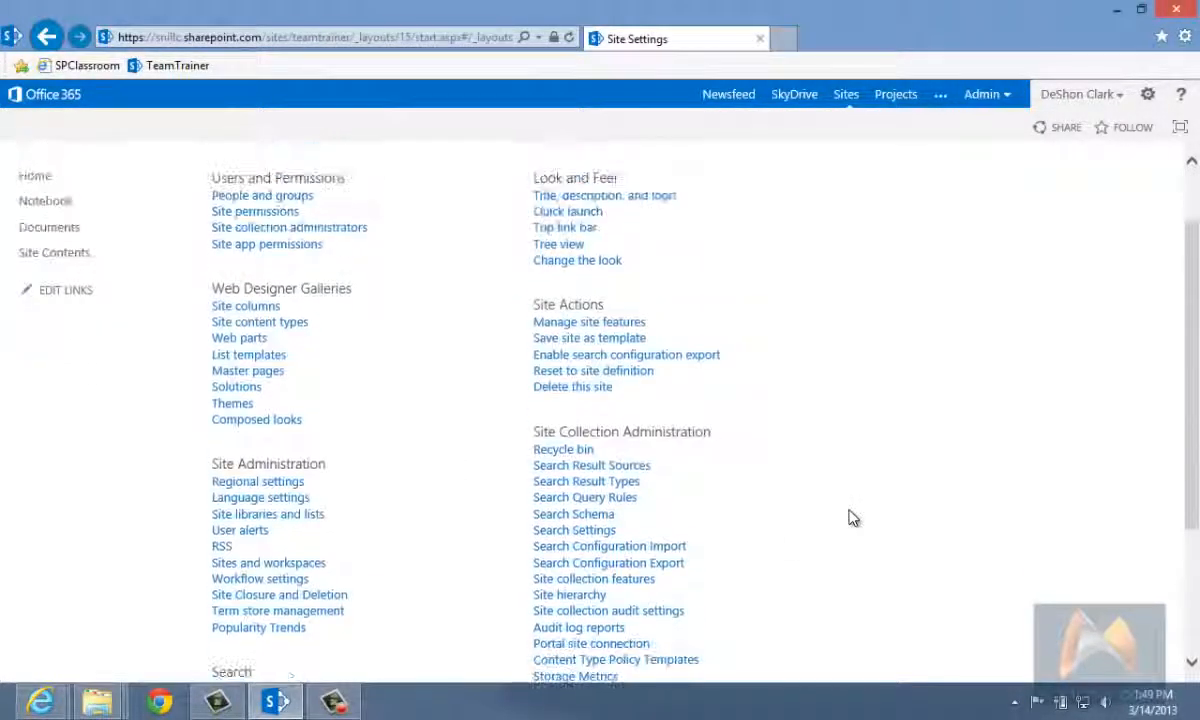
scroll(852, 517, down, 2)
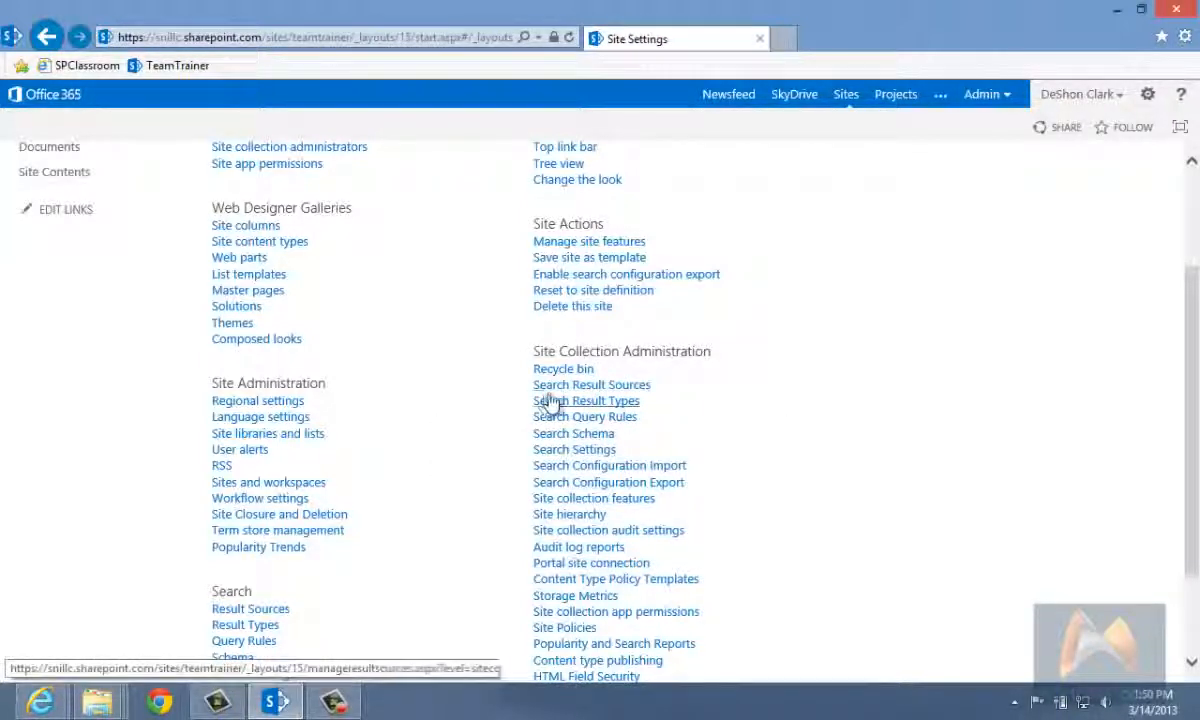
scroll(552, 388, down, 2)
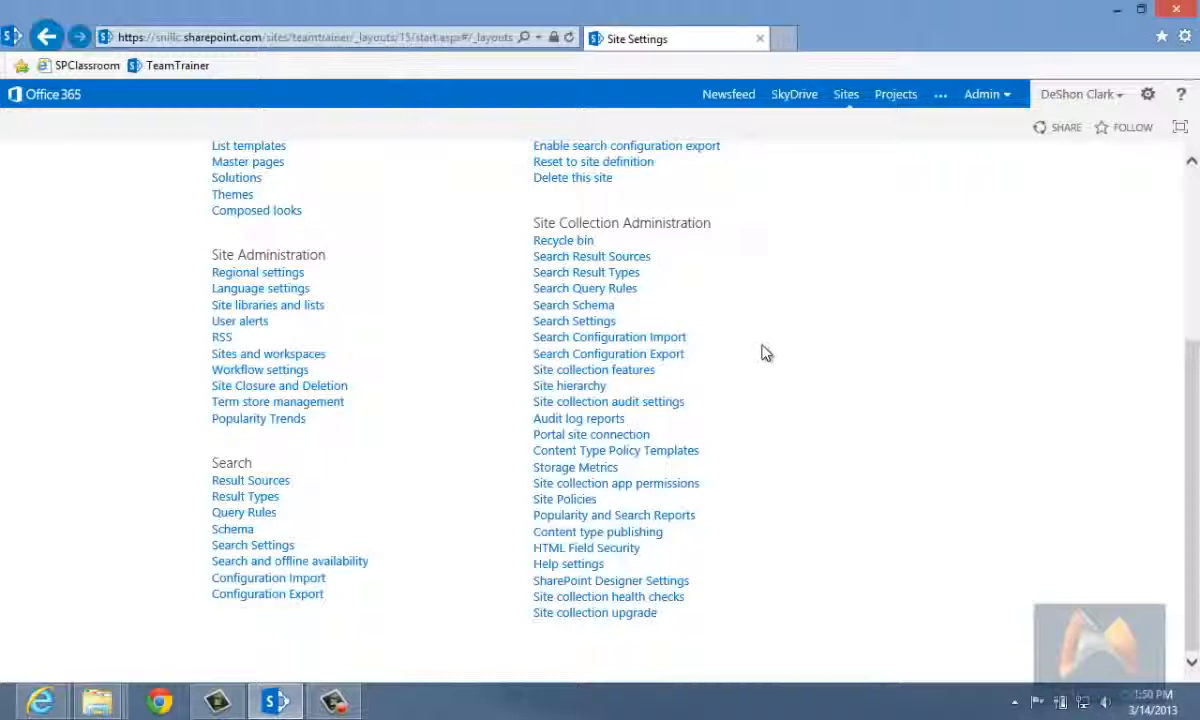
scroll(763, 350, up, 1)
scroll(766, 348, down, 1)
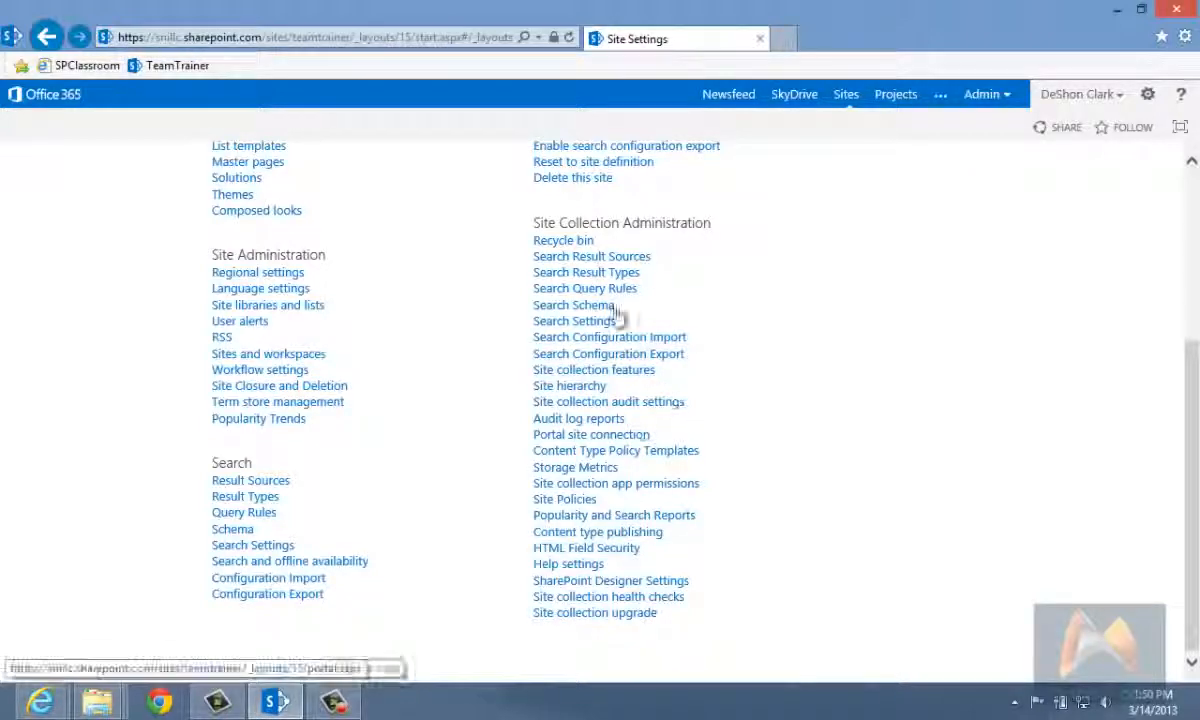
Step: Open the site collection features, examine which features can be activated or deactivated, and return to Site Settings
click(605, 370)
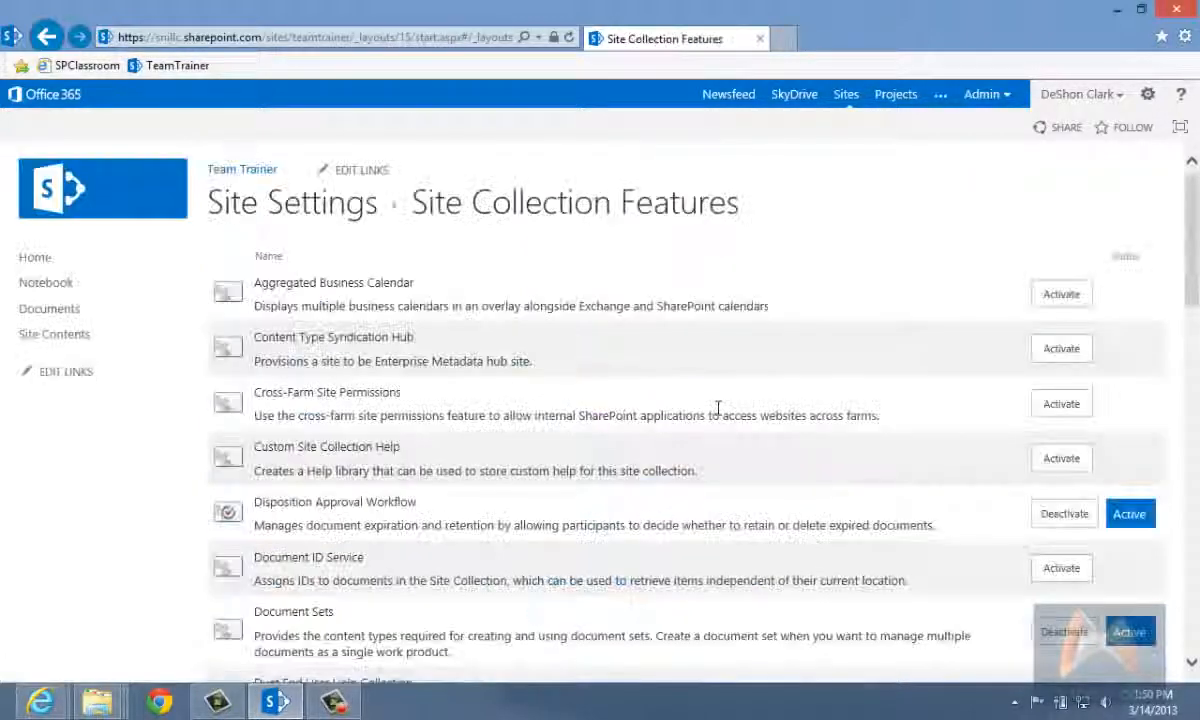
scroll(720, 408, down, 15)
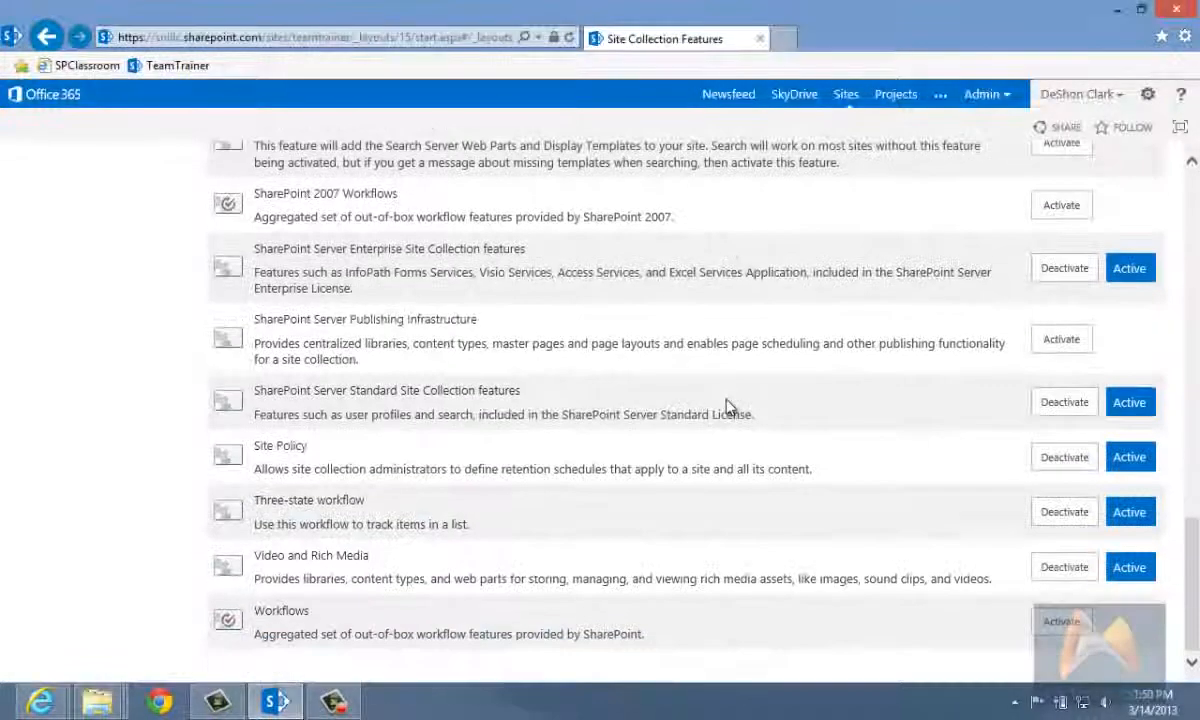
scroll(727, 405, up, 5)
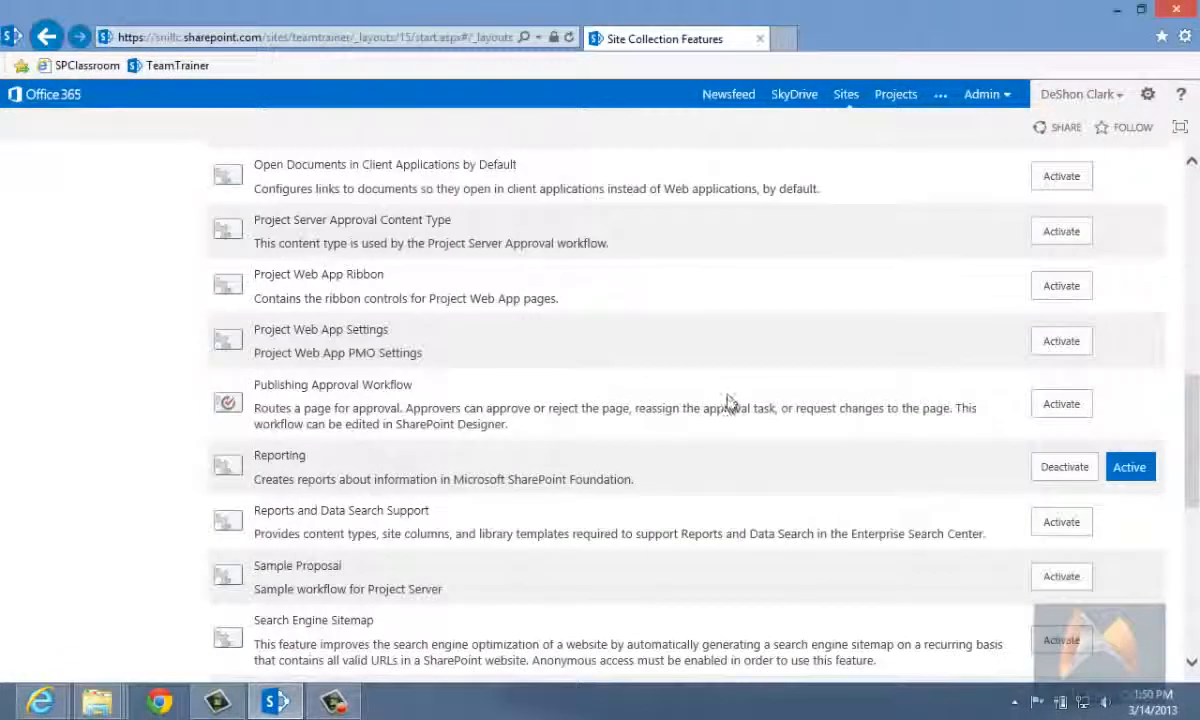
scroll(728, 400, up, 4)
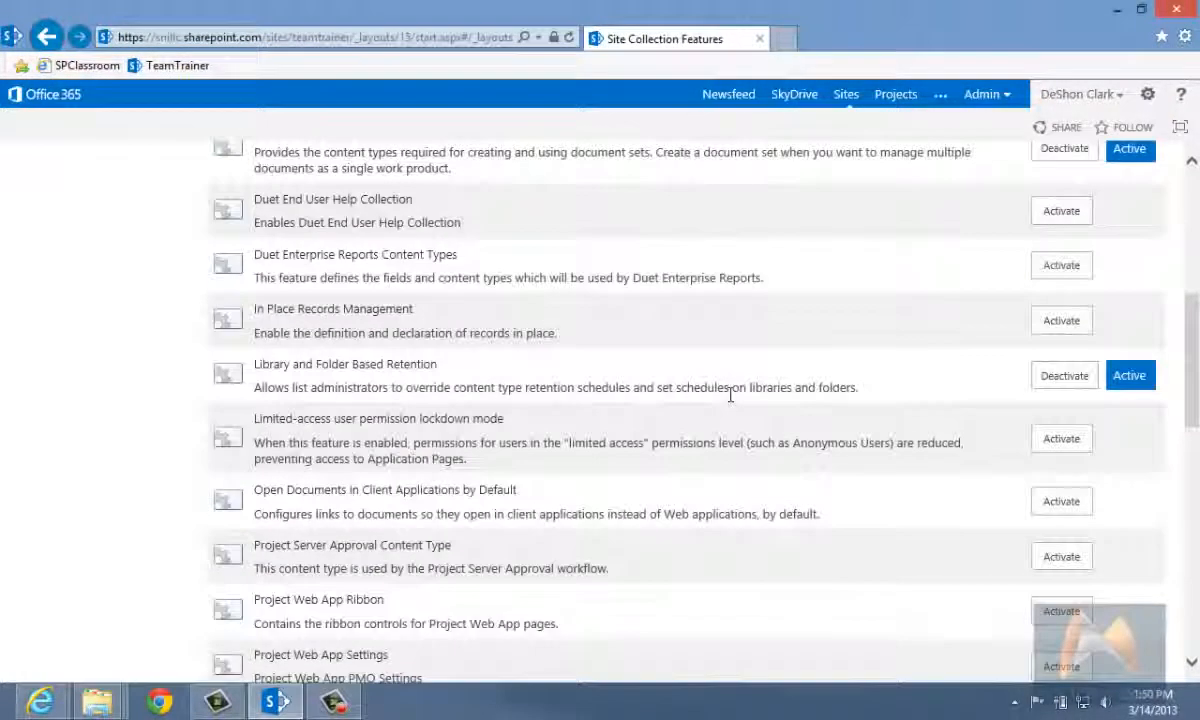
scroll(733, 400, up, 2)
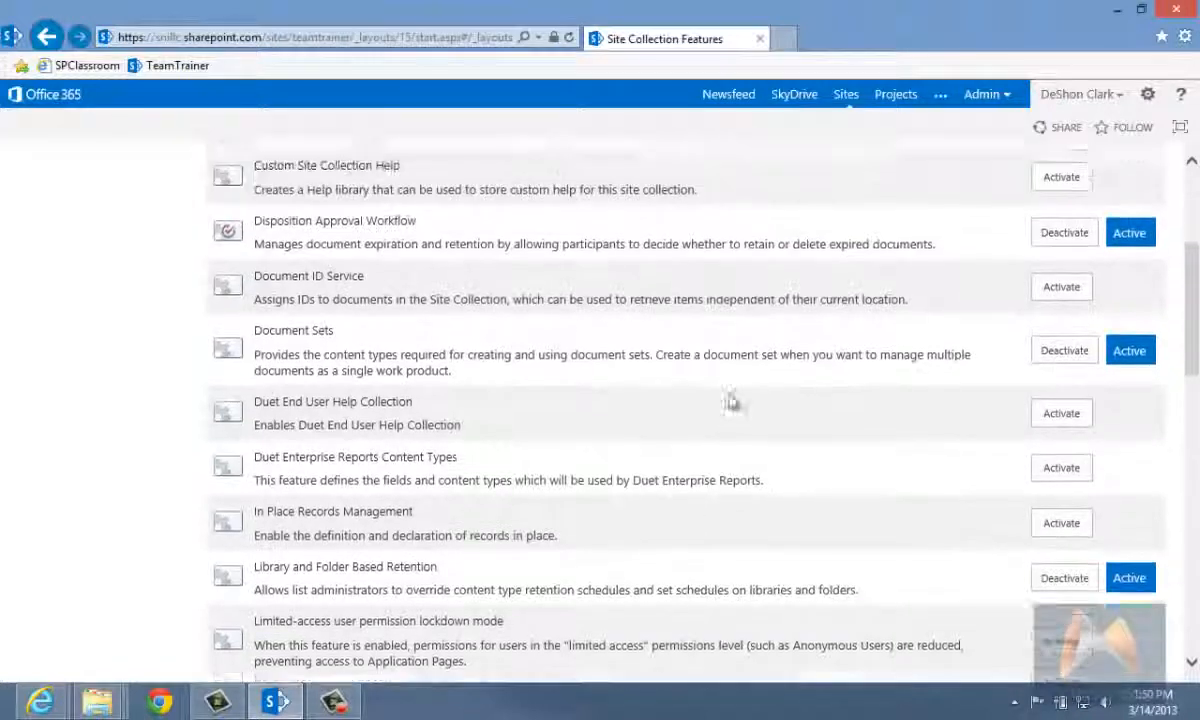
scroll(732, 385, up, 1)
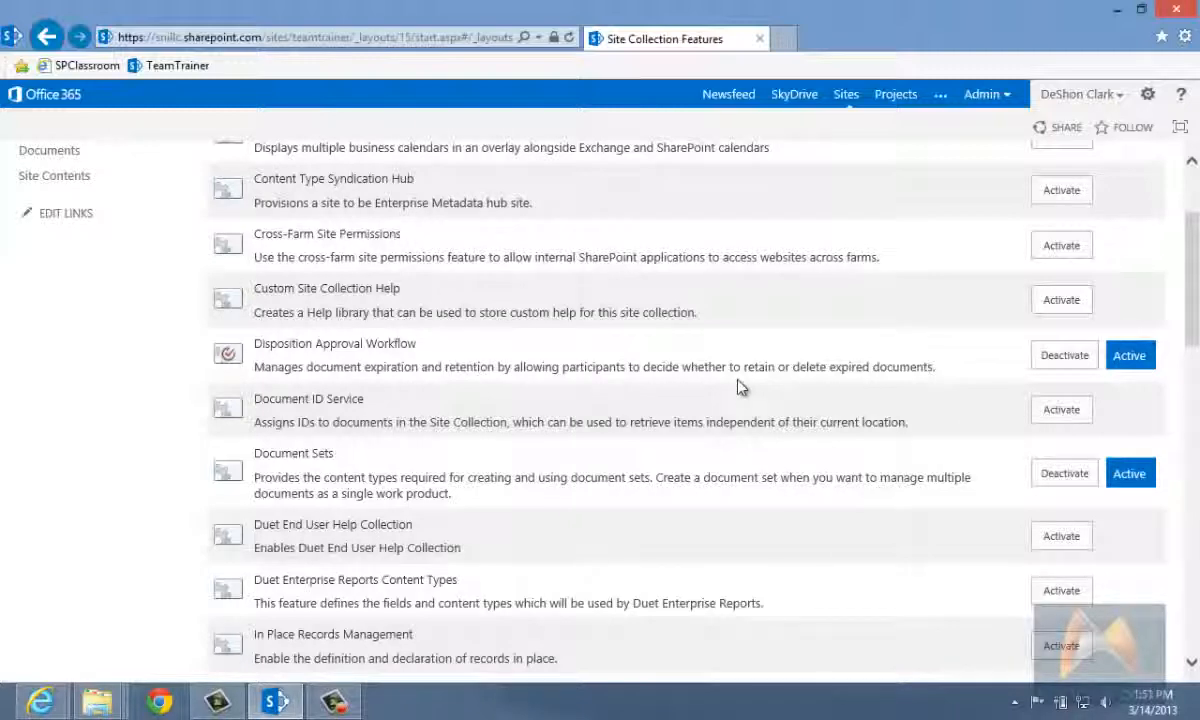
scroll(740, 389, down, 3)
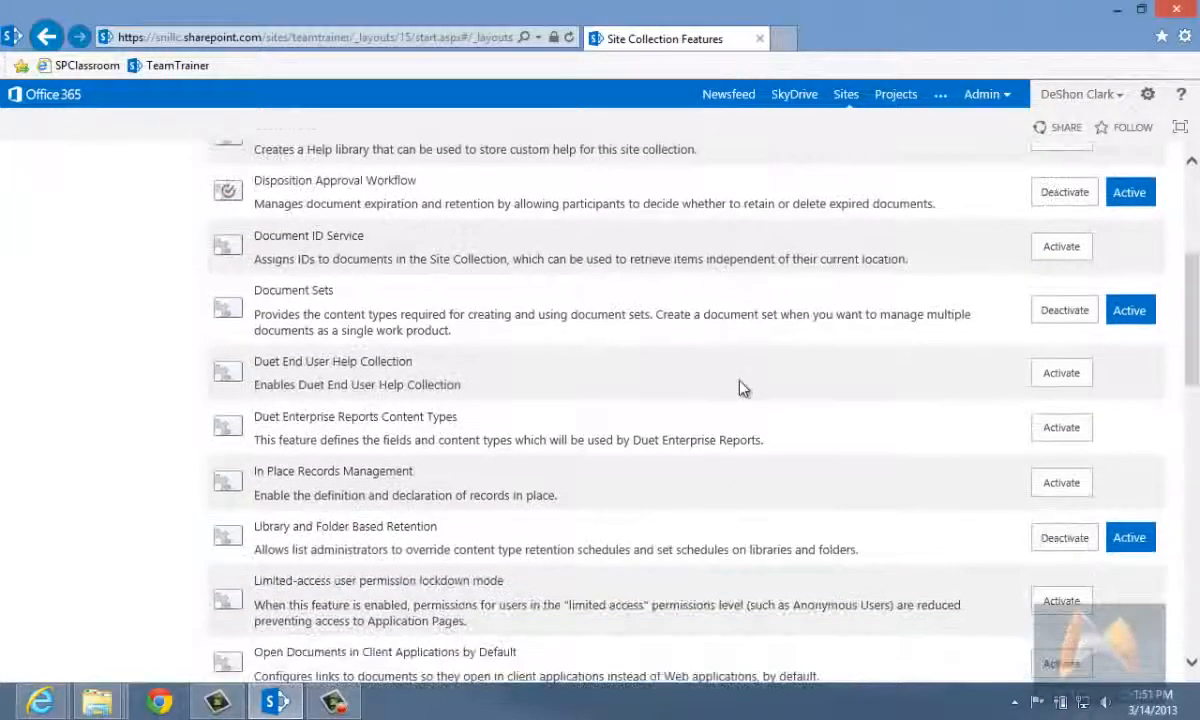
scroll(750, 392, down, 6)
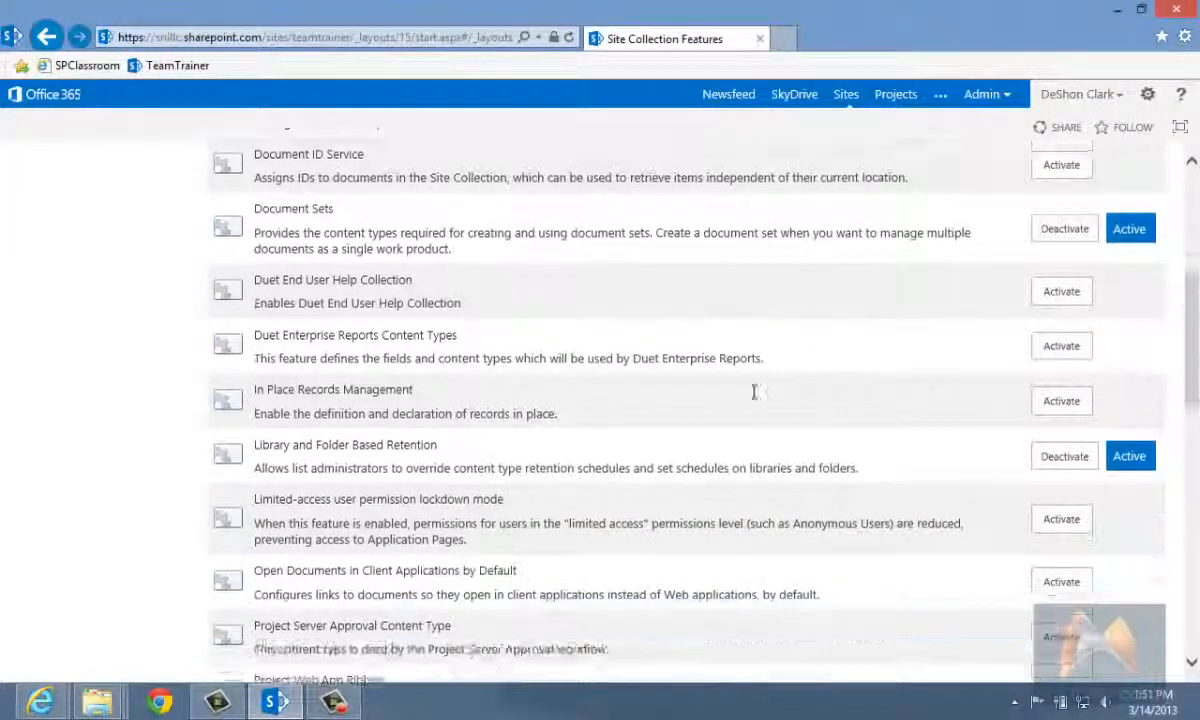
scroll(754, 392, down, 9)
scroll(755, 400, down, 5)
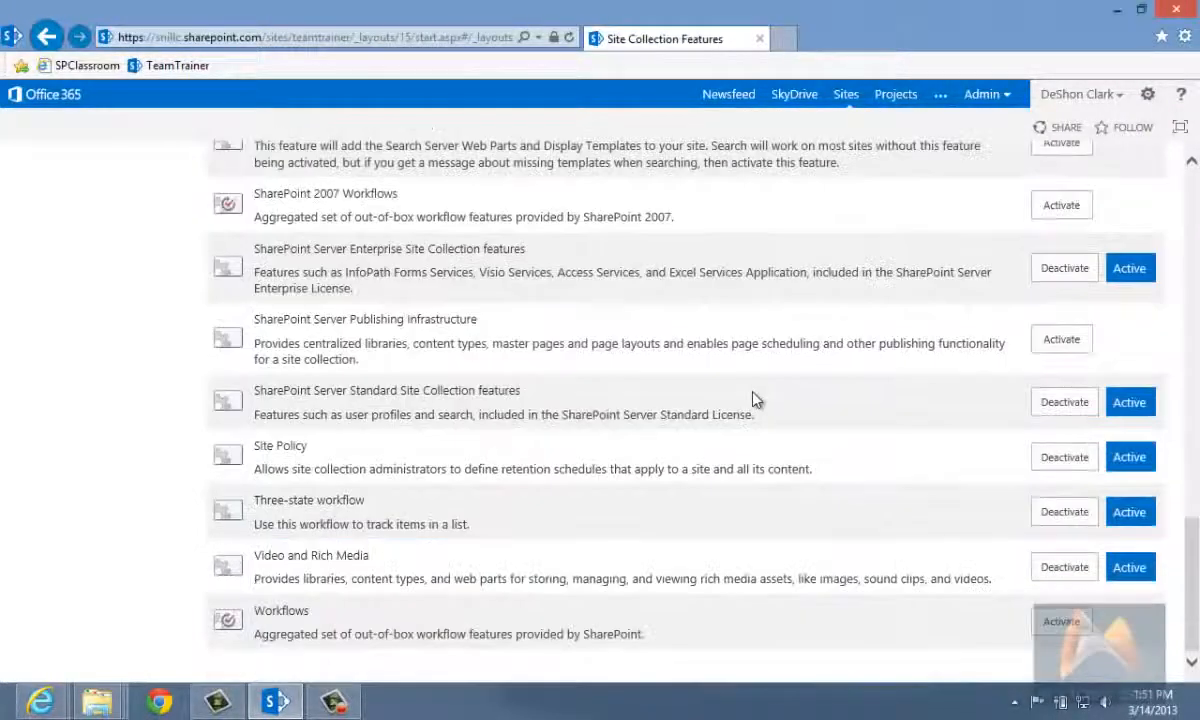
scroll(755, 402, up, 15)
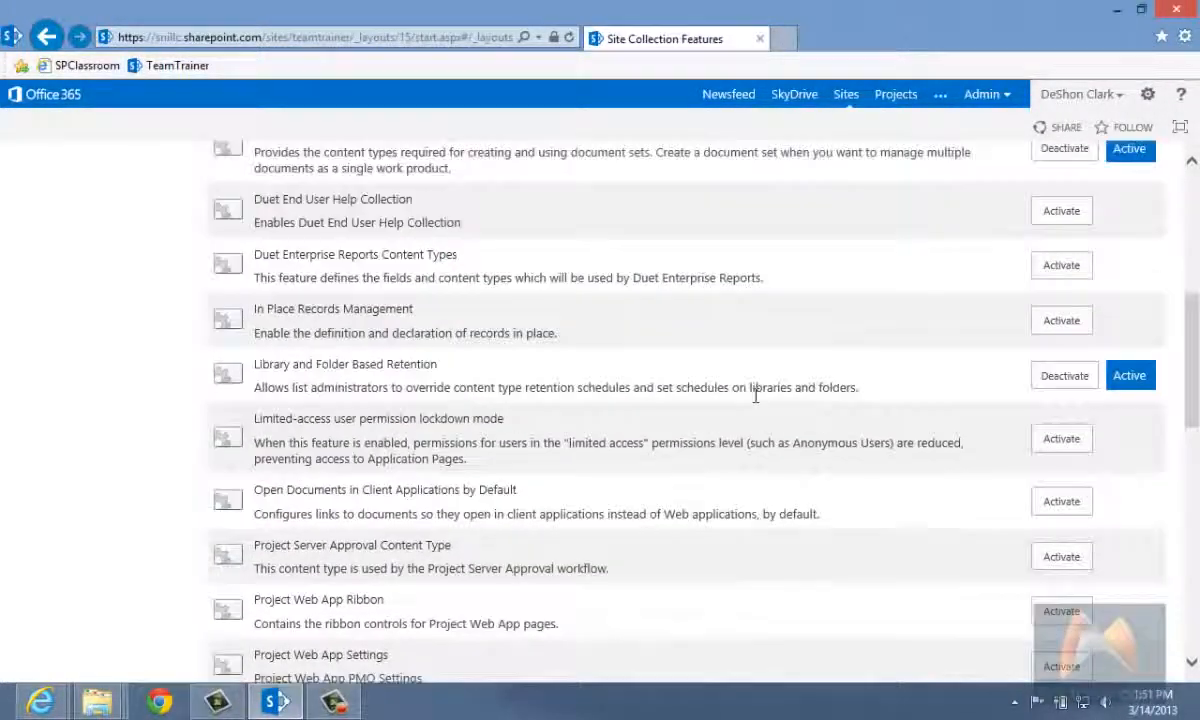
scroll(756, 402, up, 3)
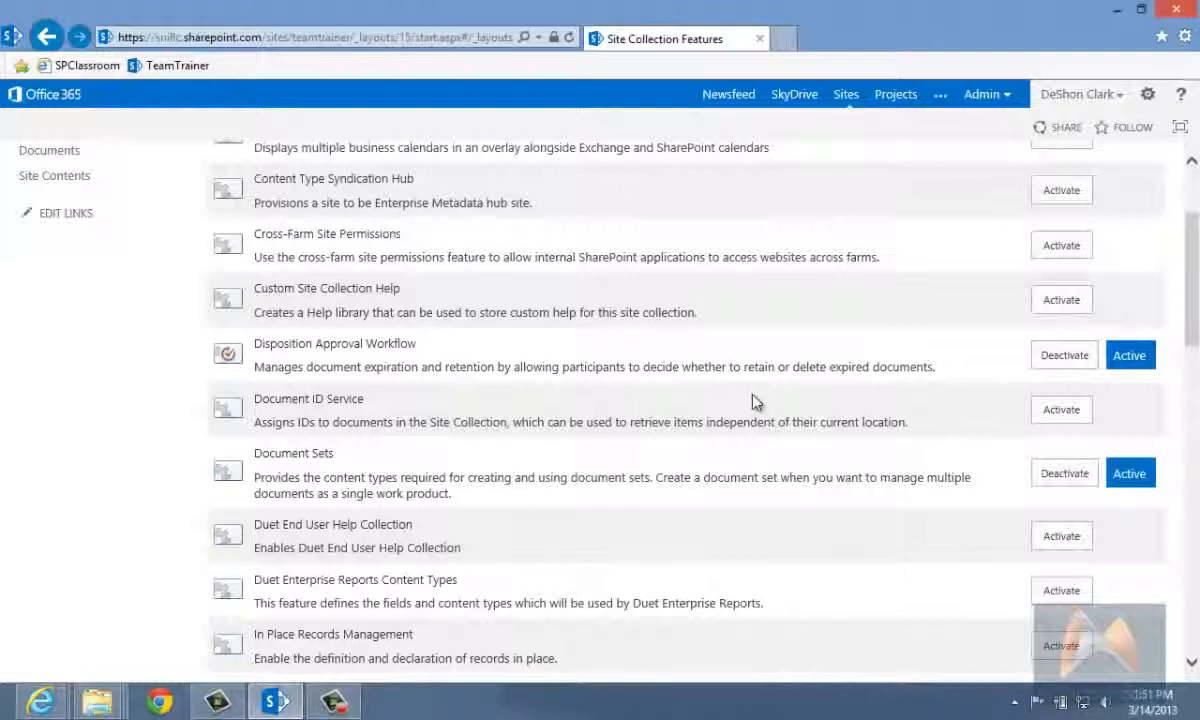
scroll(755, 402, up, 3)
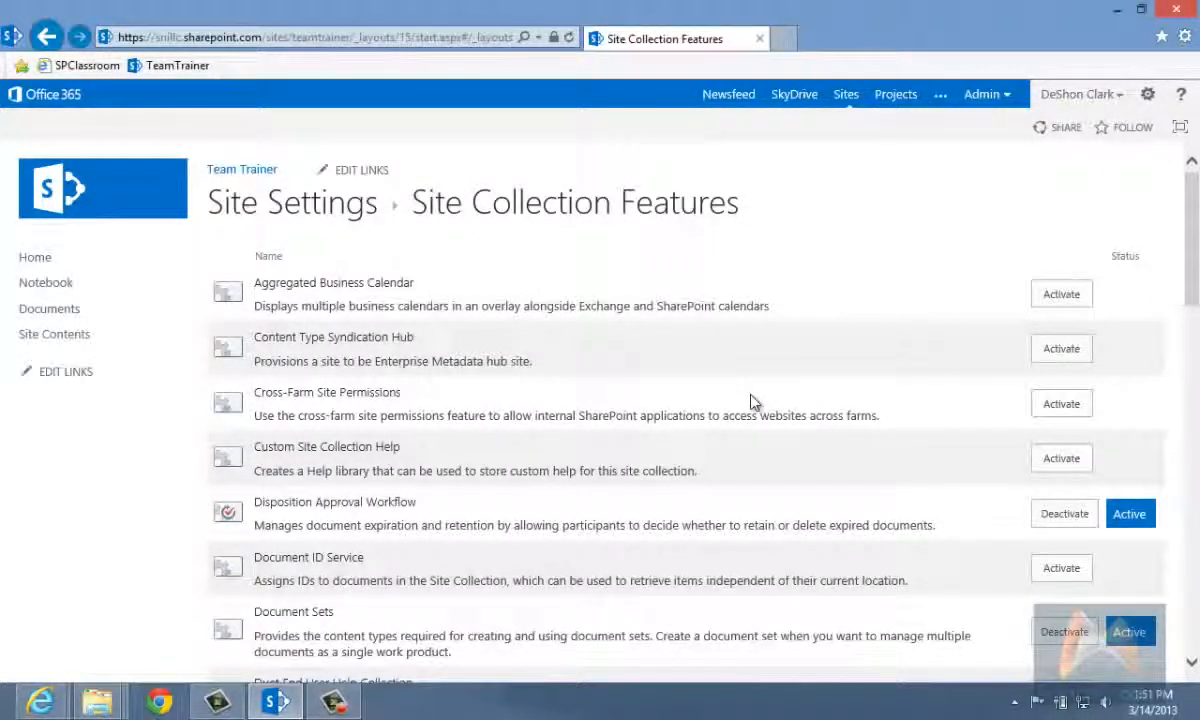
scroll(752, 471, down, 5)
scroll(754, 470, up, 5)
click(47, 38)
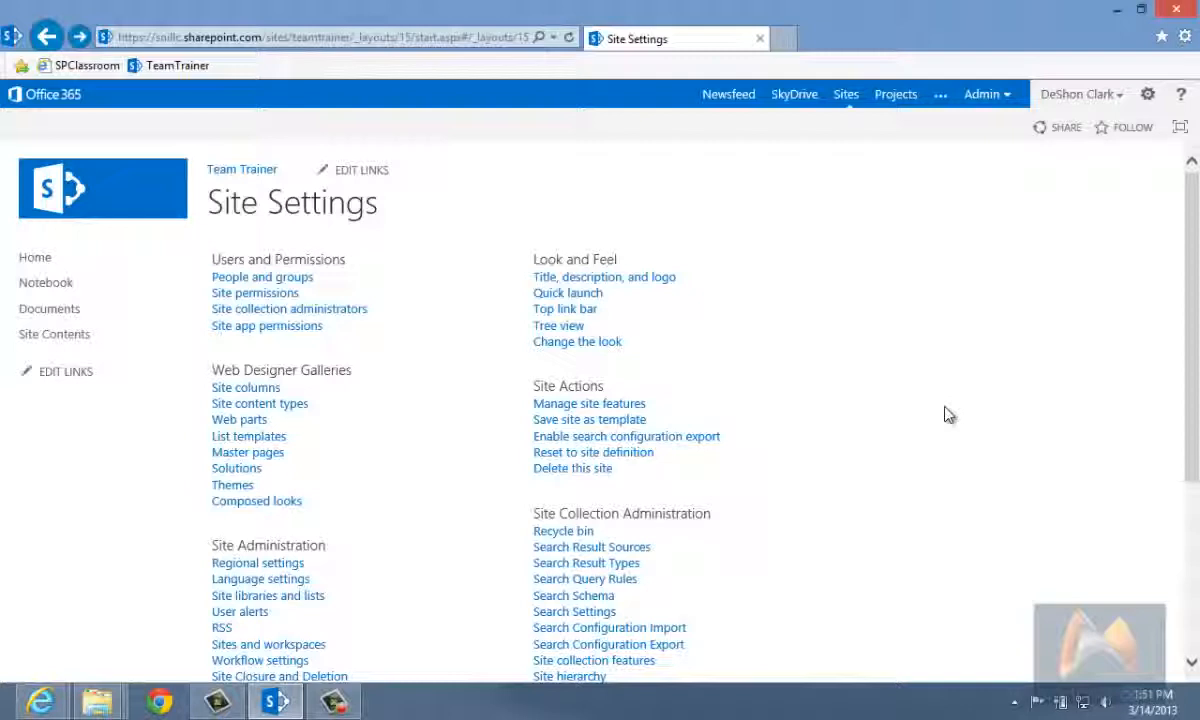
Step: Open the site features under Site Actions and examine the list of features and their activation status
click(606, 412)
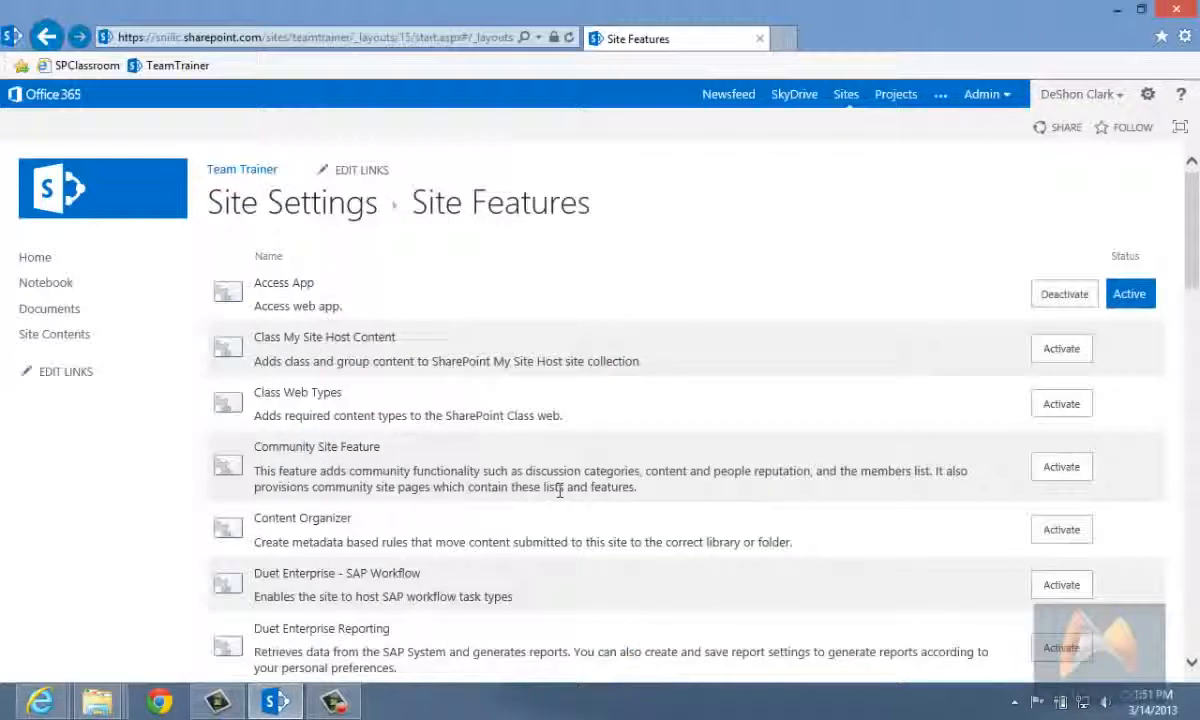
scroll(563, 491, down, 8)
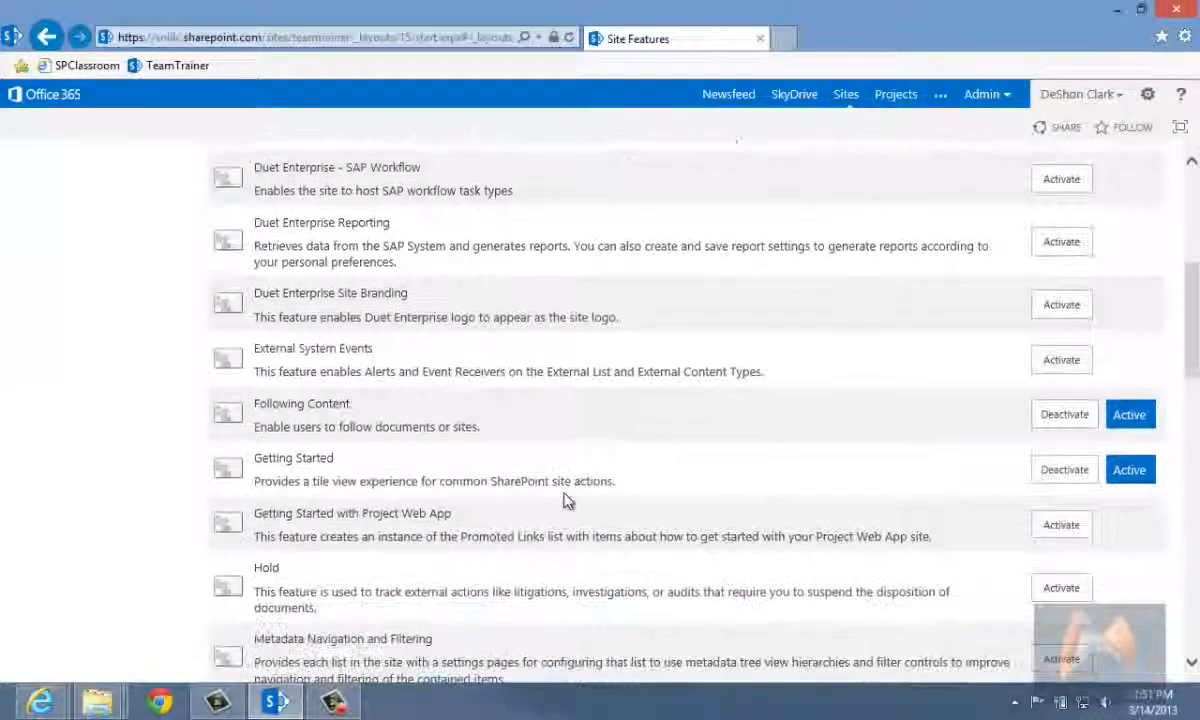
scroll(566, 491, down, 10)
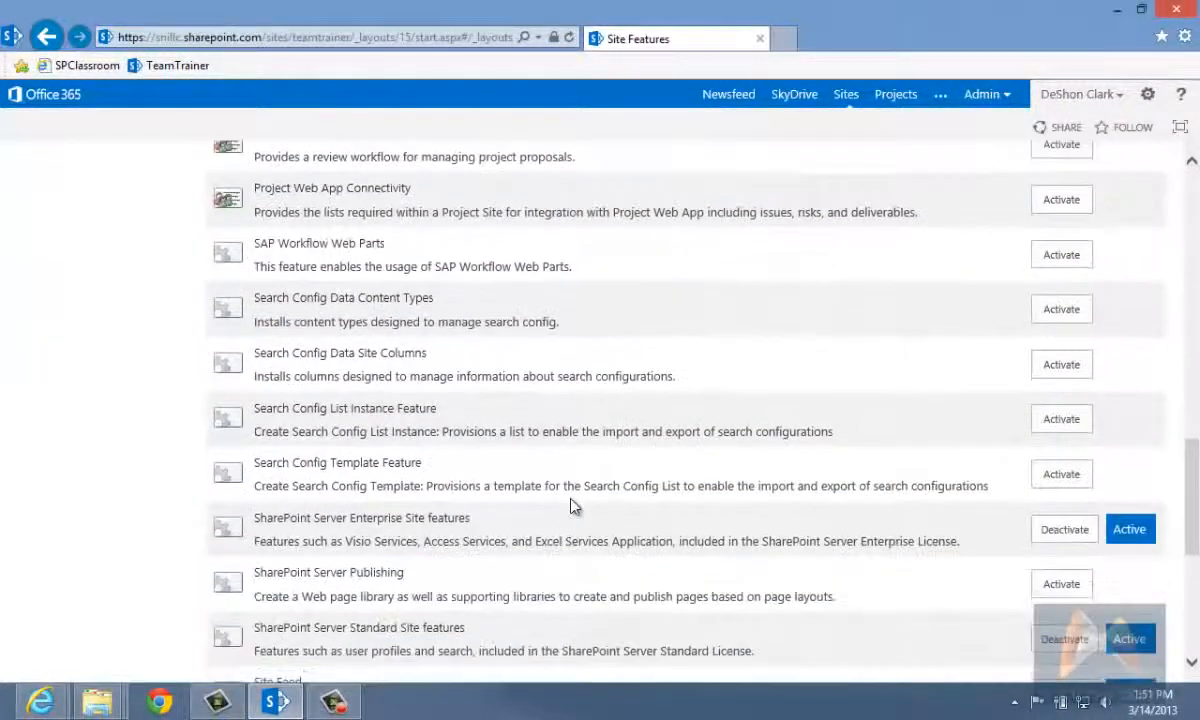
scroll(571, 497, down, 2)
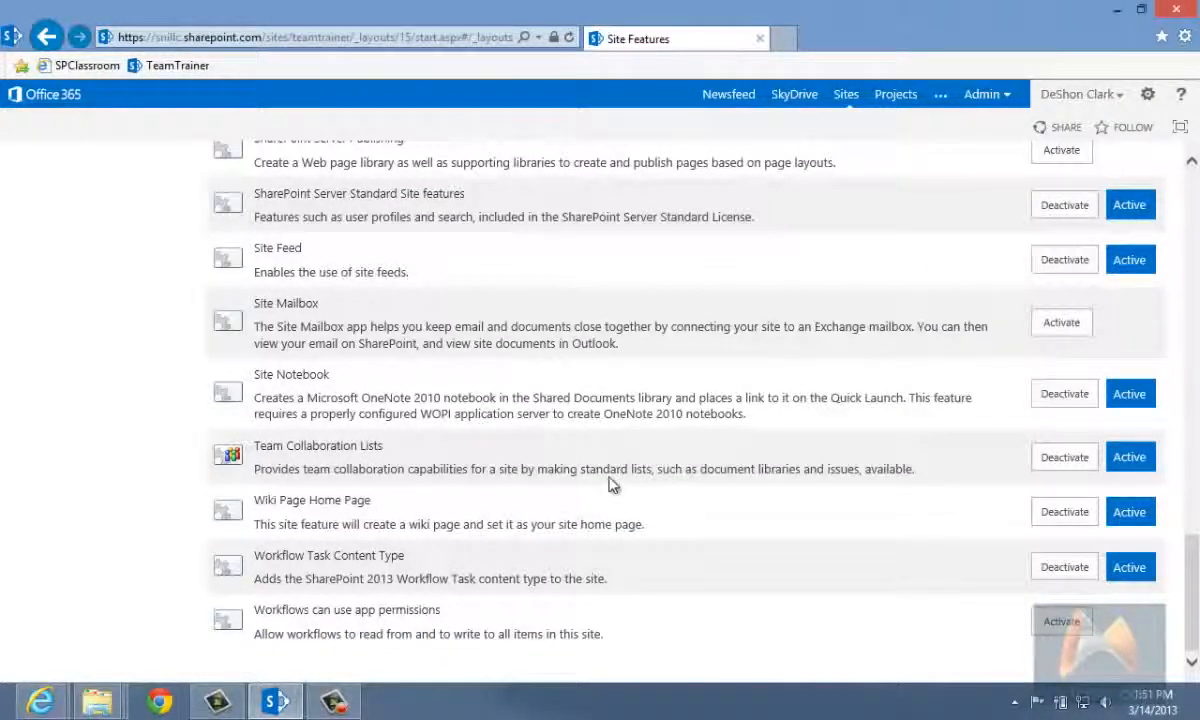
scroll(608, 488, up, 5)
scroll(611, 485, down, 3)
scroll(611, 485, down, 3)
scroll(611, 485, up, 8)
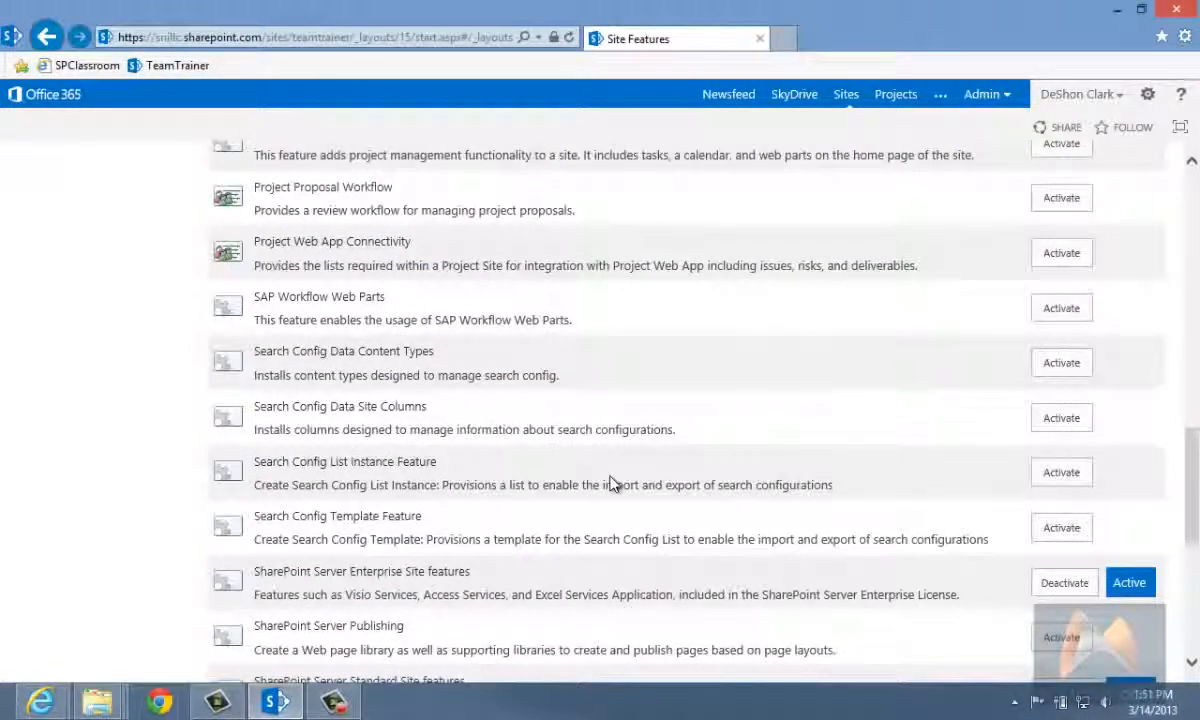
scroll(612, 483, up, 5)
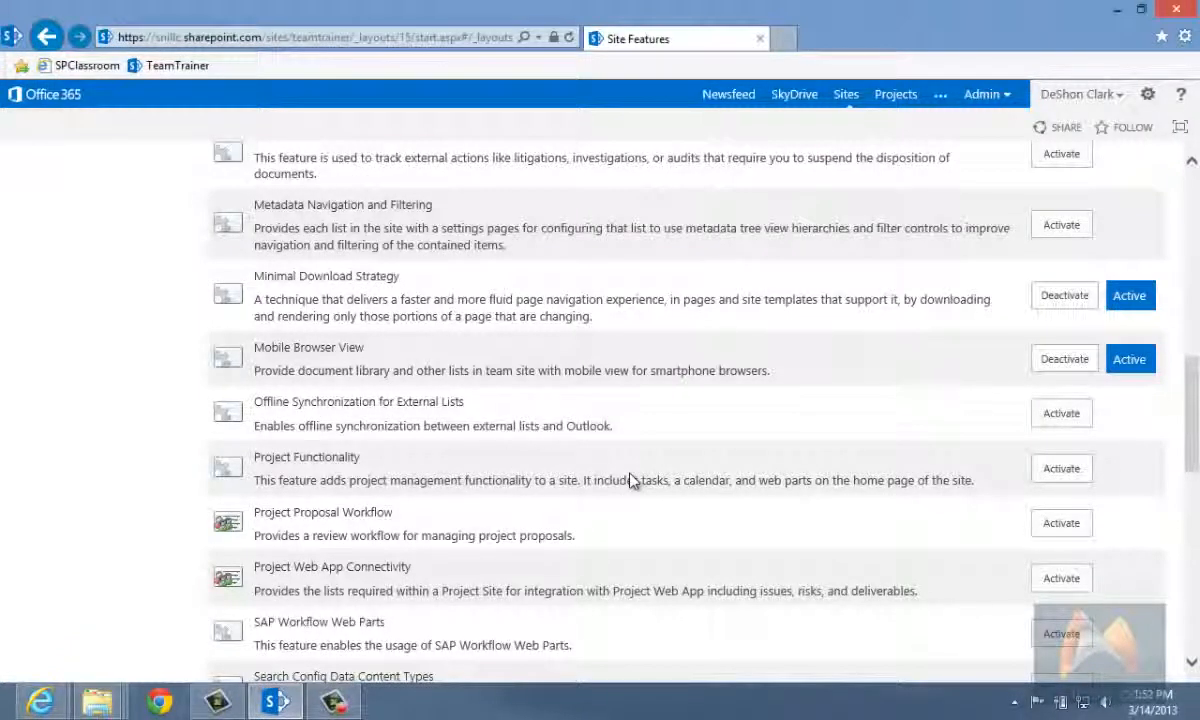
Step: Review the remaining site features, return to Site Settings and look over its groups of links
scroll(908, 408, up, 5)
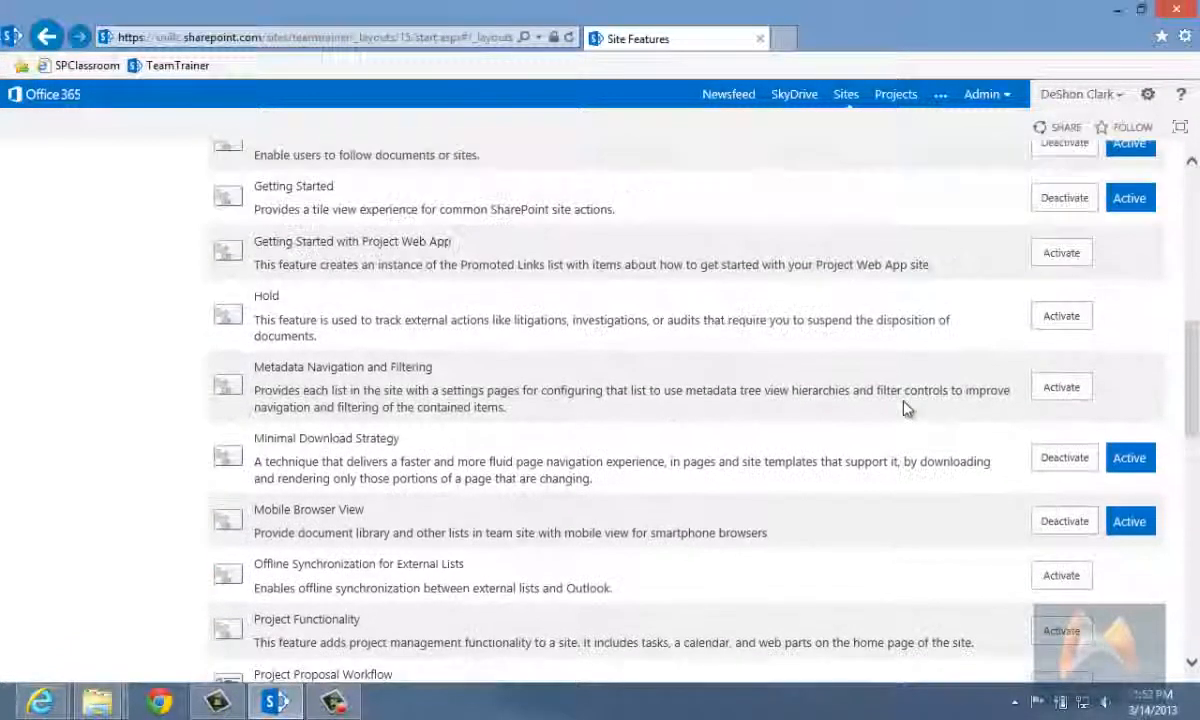
scroll(1040, 392, up, 8)
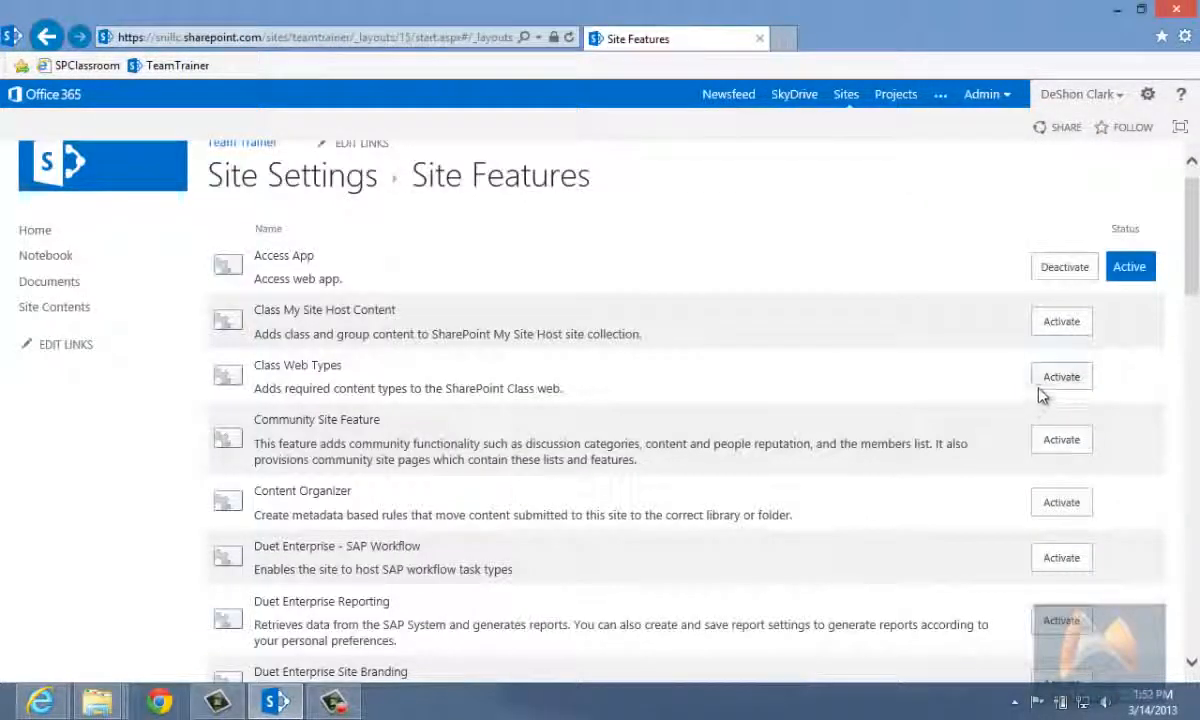
click(46, 36)
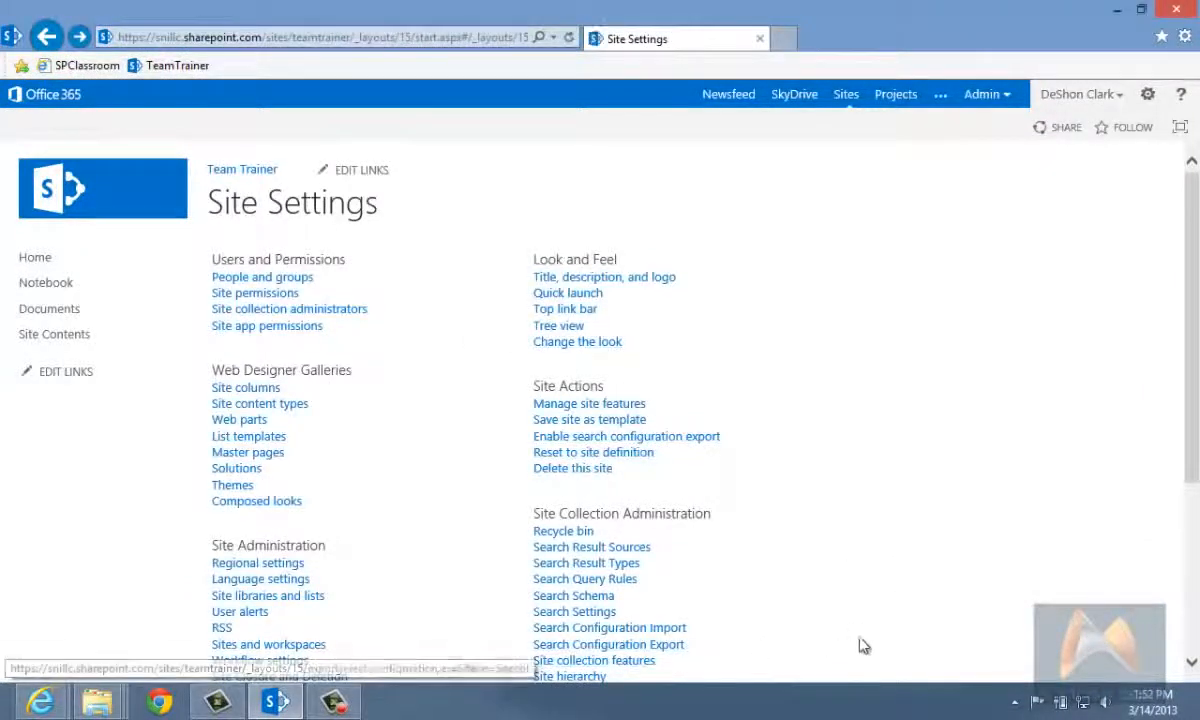
scroll(862, 642, down, 3)
scroll(869, 638, up, 3)
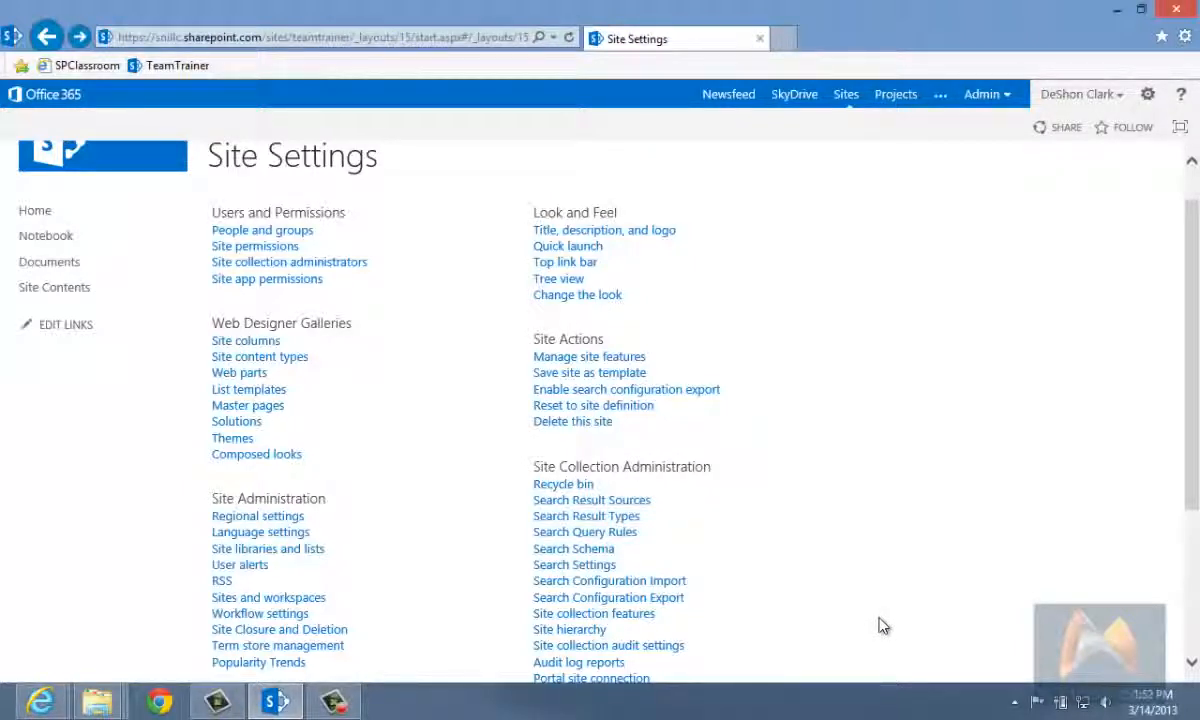
scroll(879, 626, up, 1)
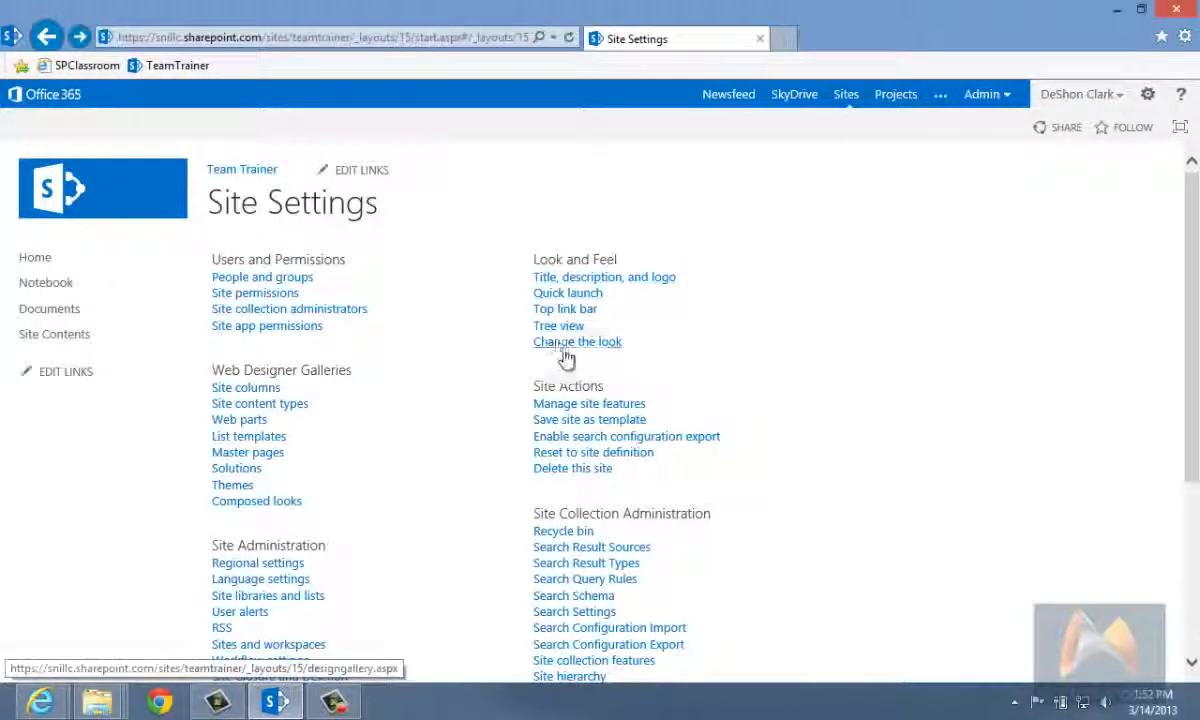
Step: Open the site's title, description and logo settings and retitle the site with the trainer's first name in possessive form followed by "Play Ground"
click(596, 282)
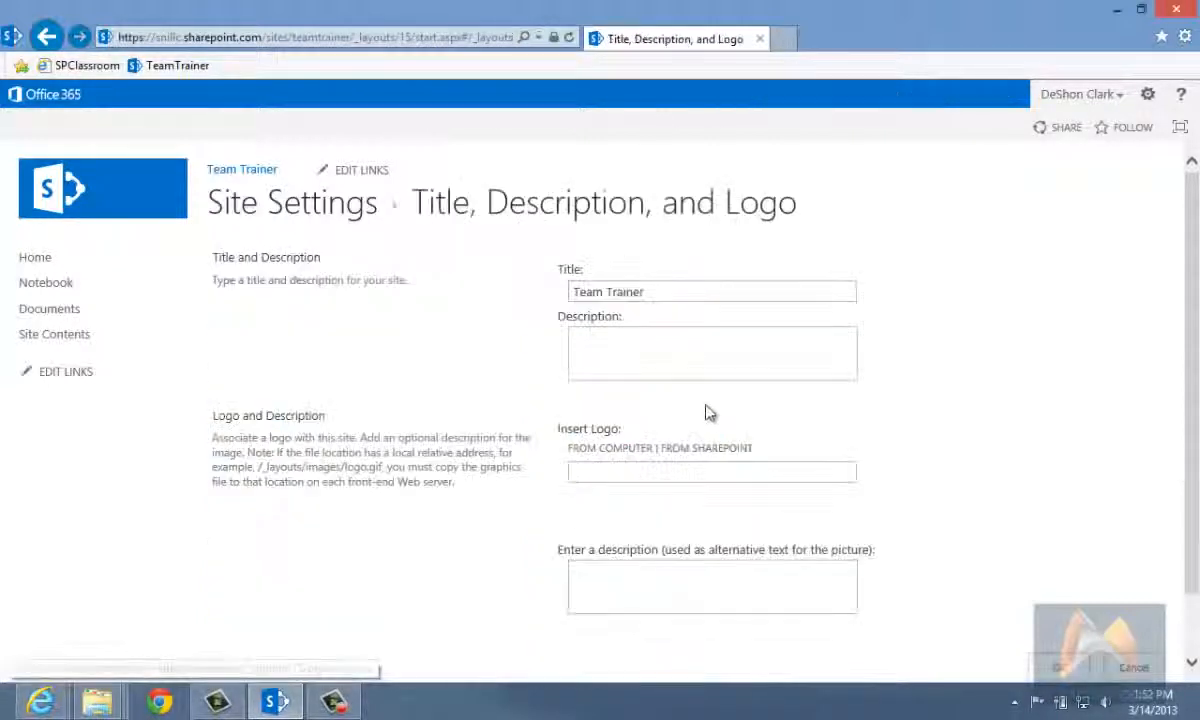
drag(650, 292, 225, 372)
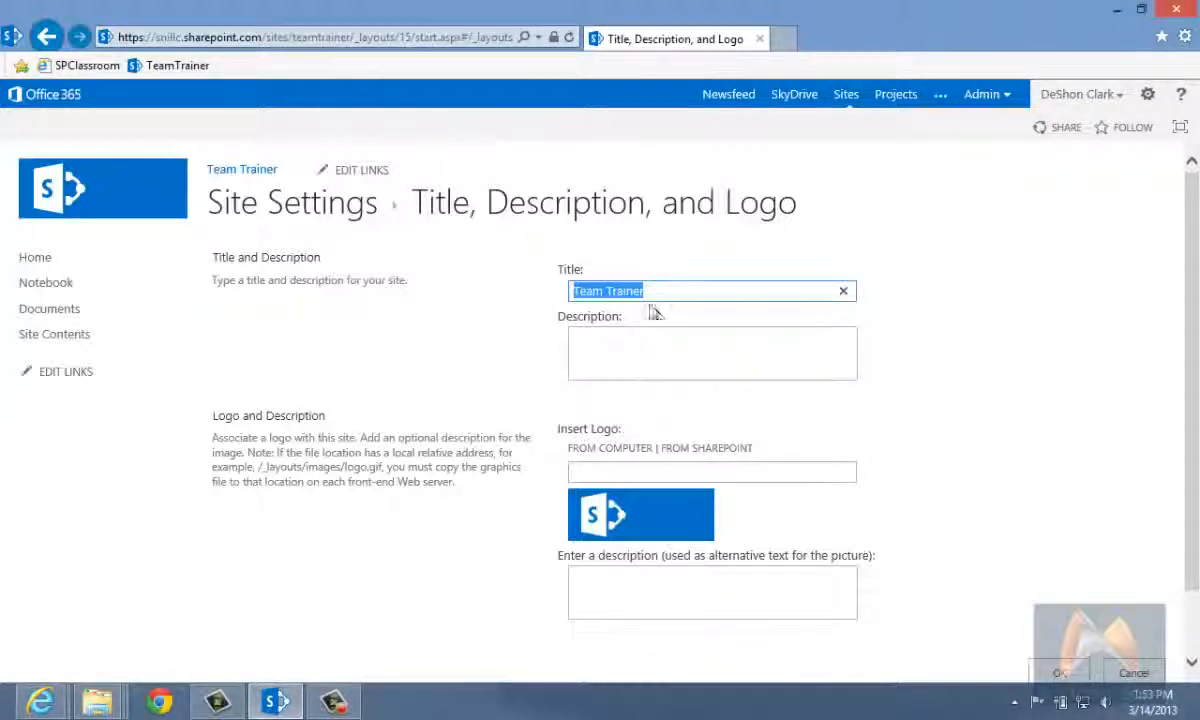
drag(651, 297, 491, 302)
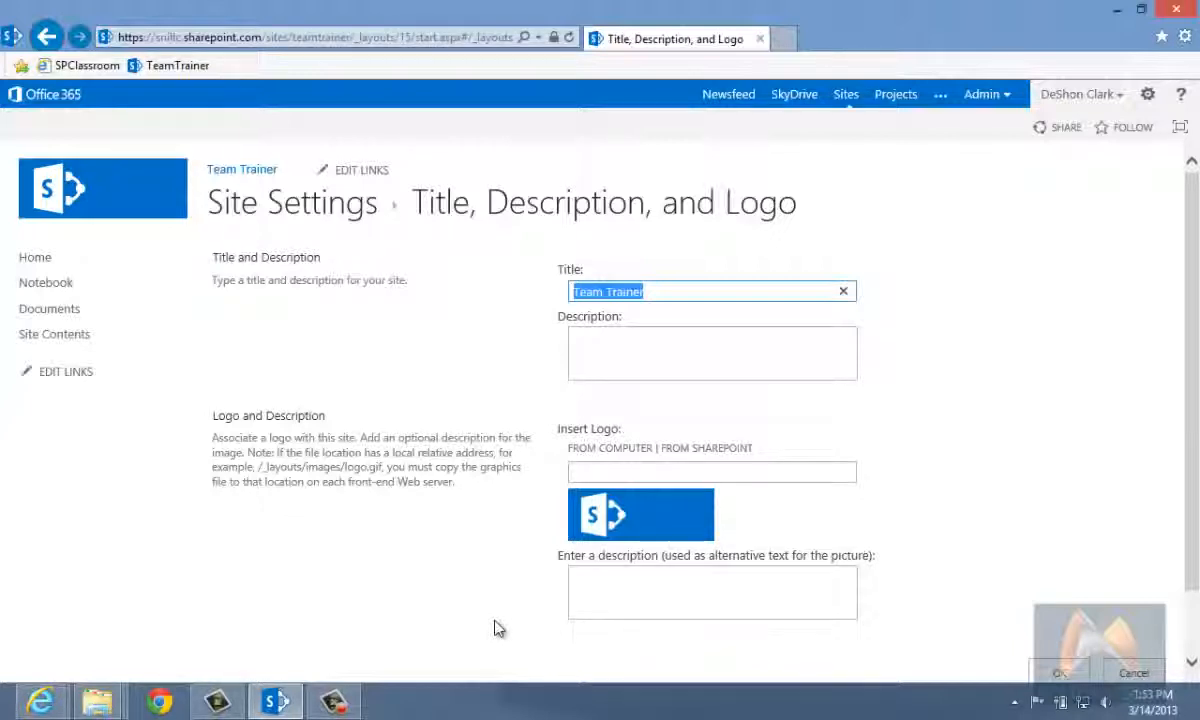
text(Tra)
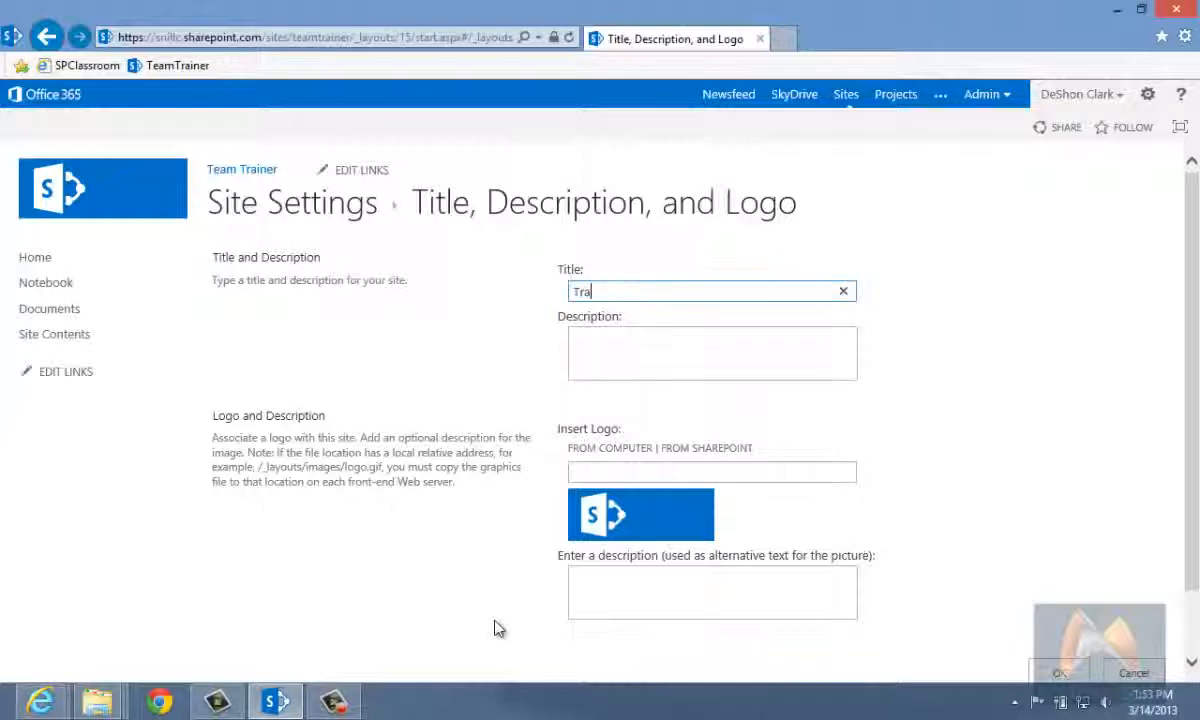
key(BackSpace)
key(BackSpace)
key(BackSpace)
text(DeShon Play Ground)
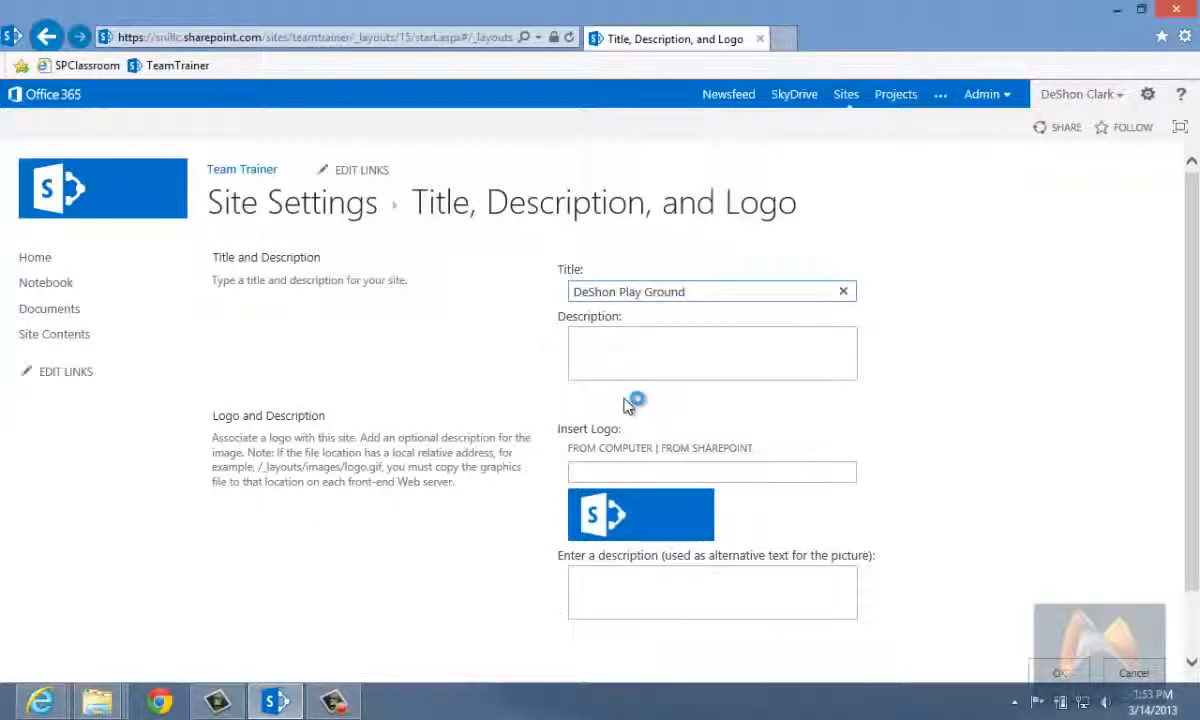
text('s)
key(Tab)
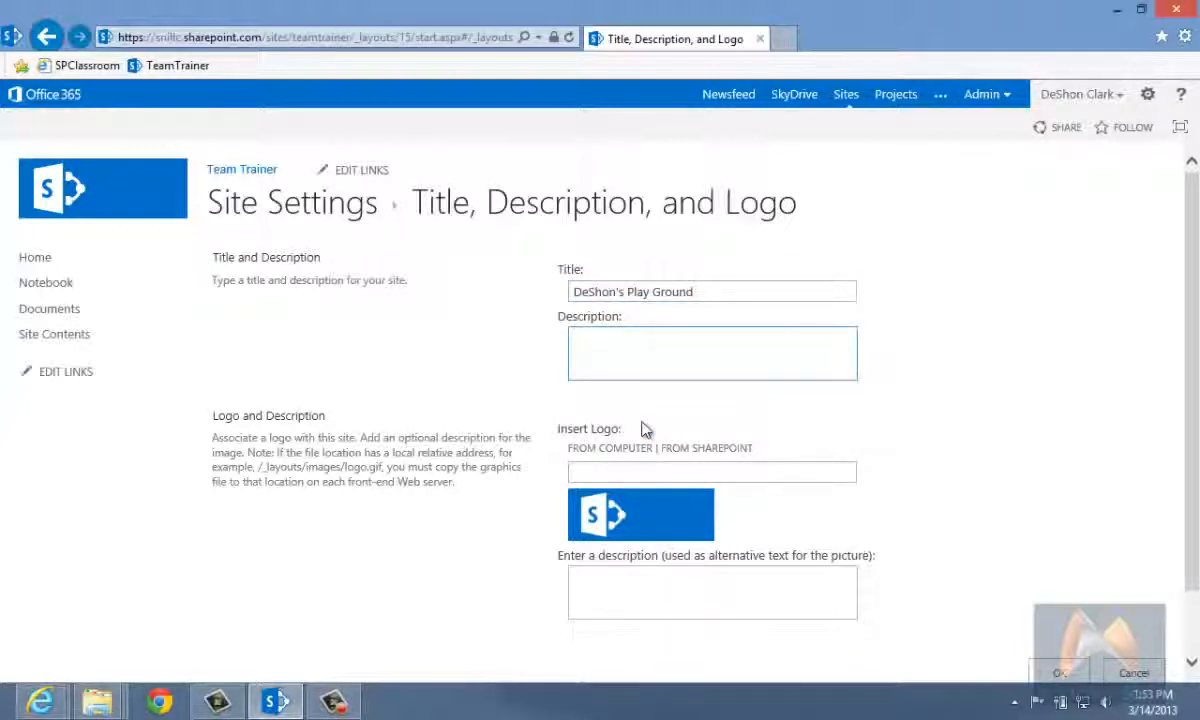
Step: Enter the site description "Team site used to test different features in SP2013", correcting the misspelled word "features"
text(SP2013)
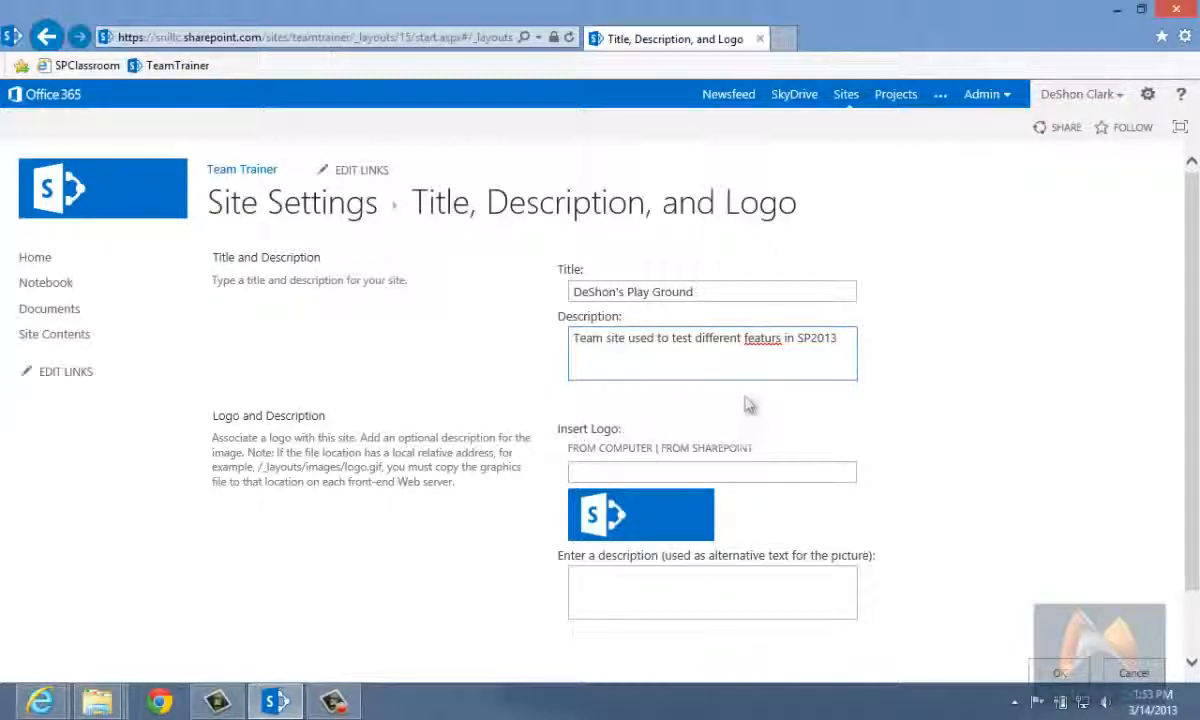
right_click(757, 339)
click(824, 360)
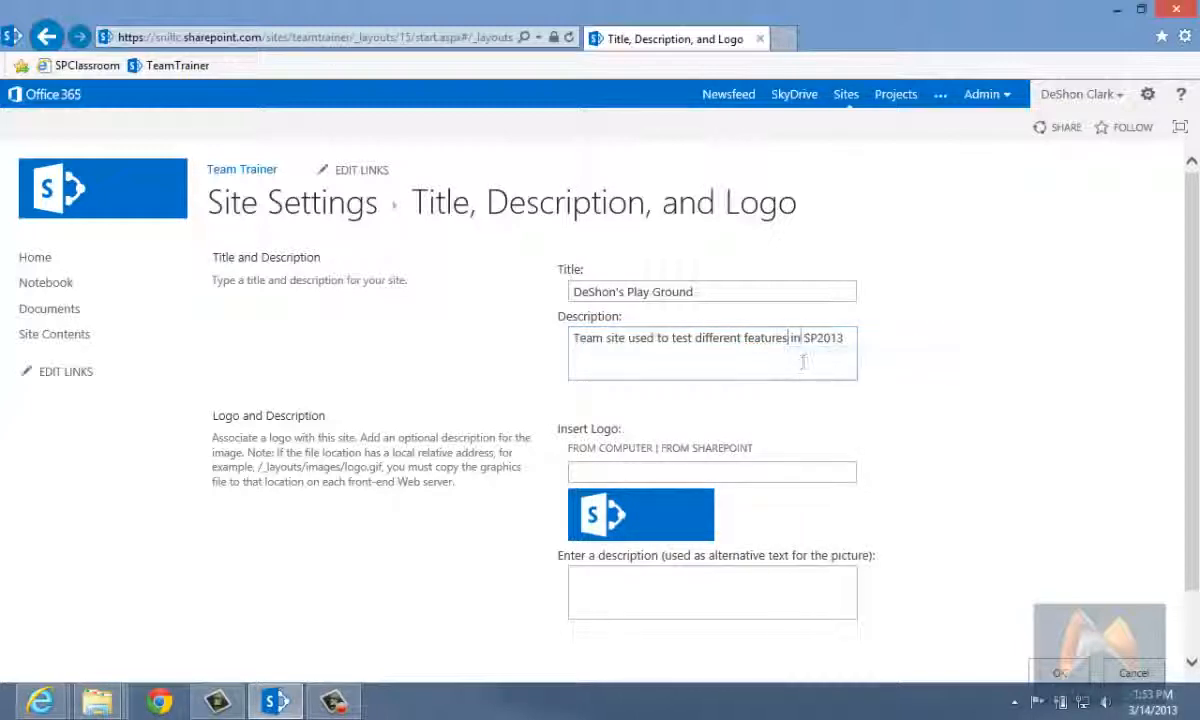
Step: Browse the site's Documents, Style Library and Site Assets for a logo image, and leave without inserting one
click(656, 471)
scroll(655, 497, down, 1)
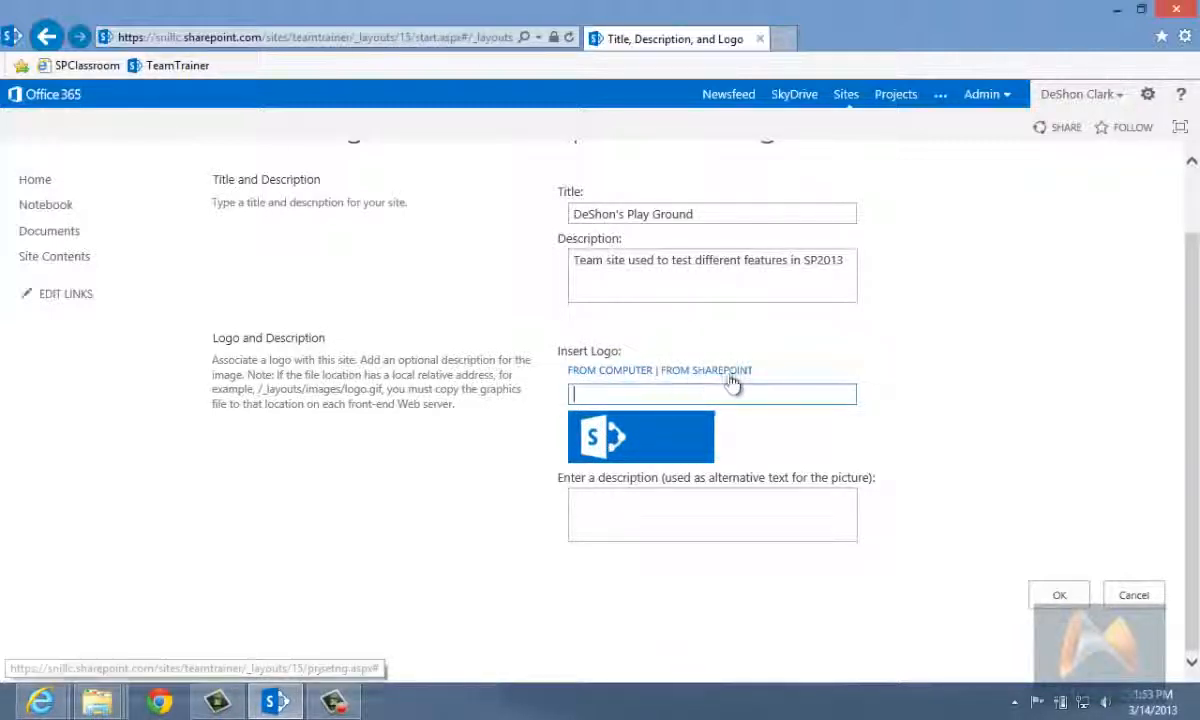
click(713, 372)
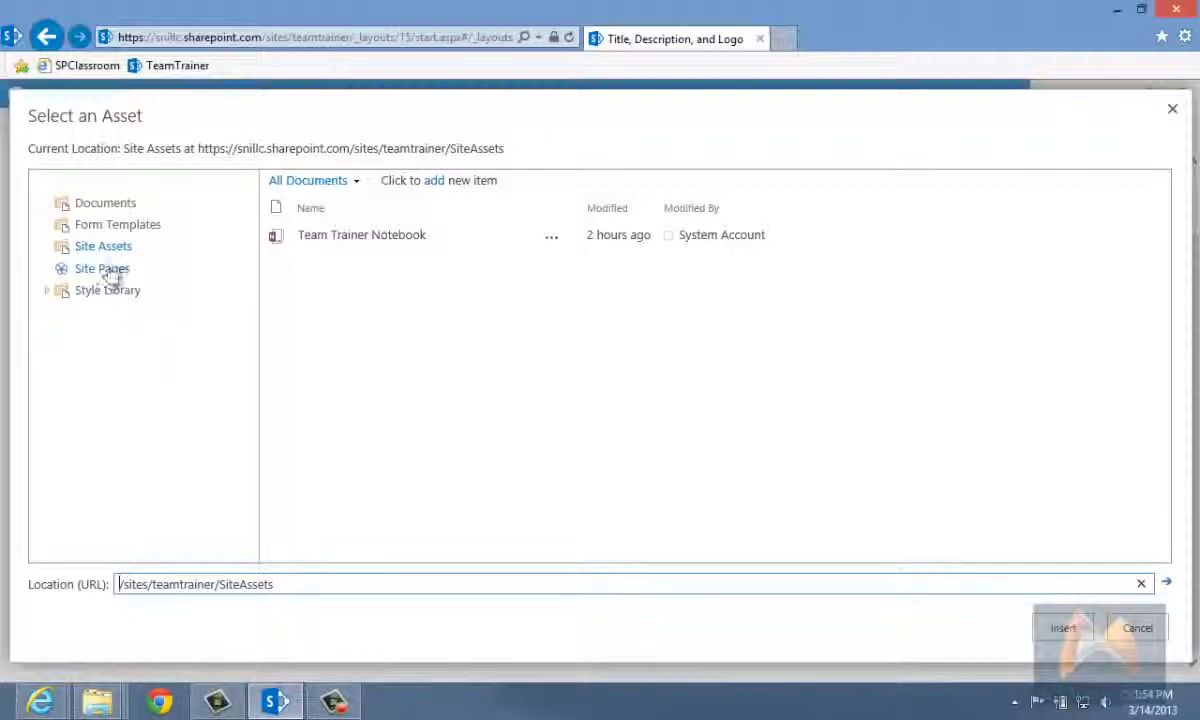
click(116, 205)
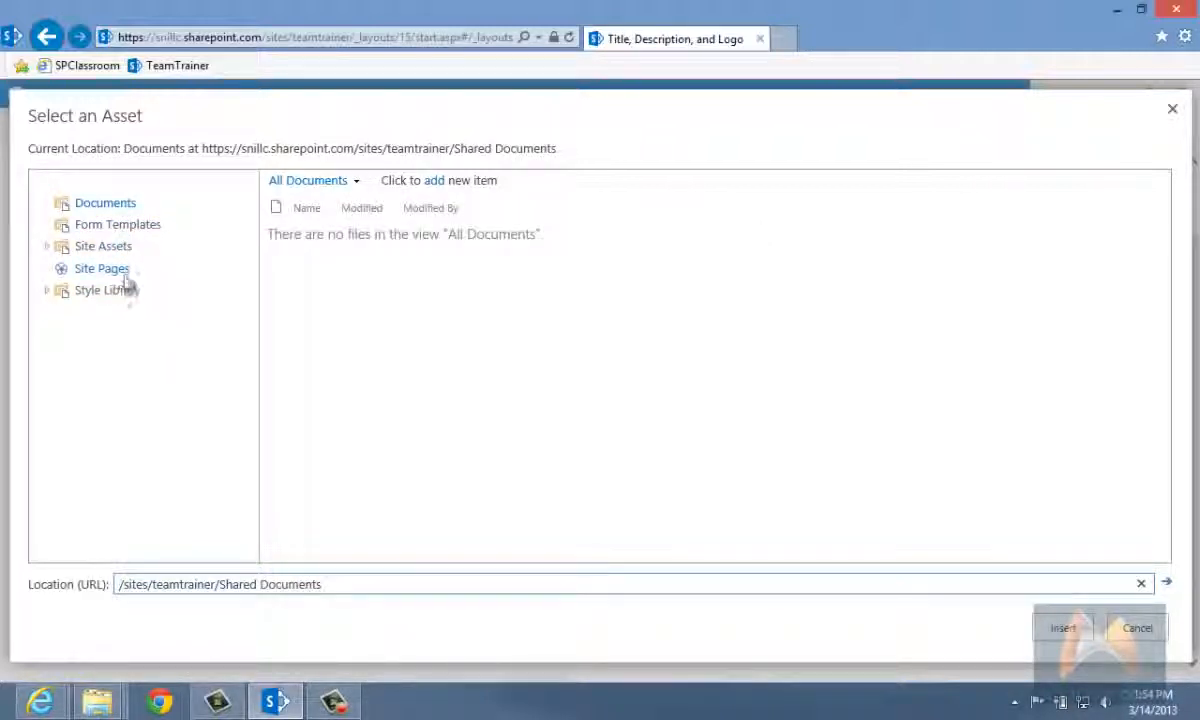
click(55, 291)
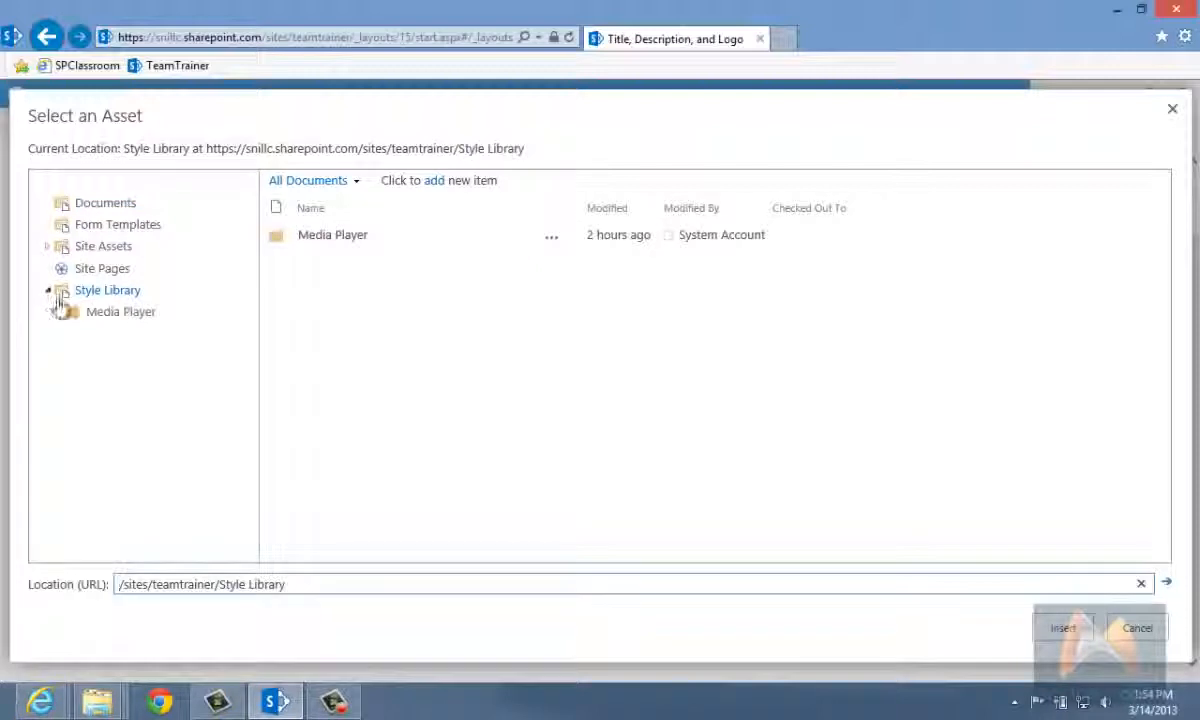
click(95, 248)
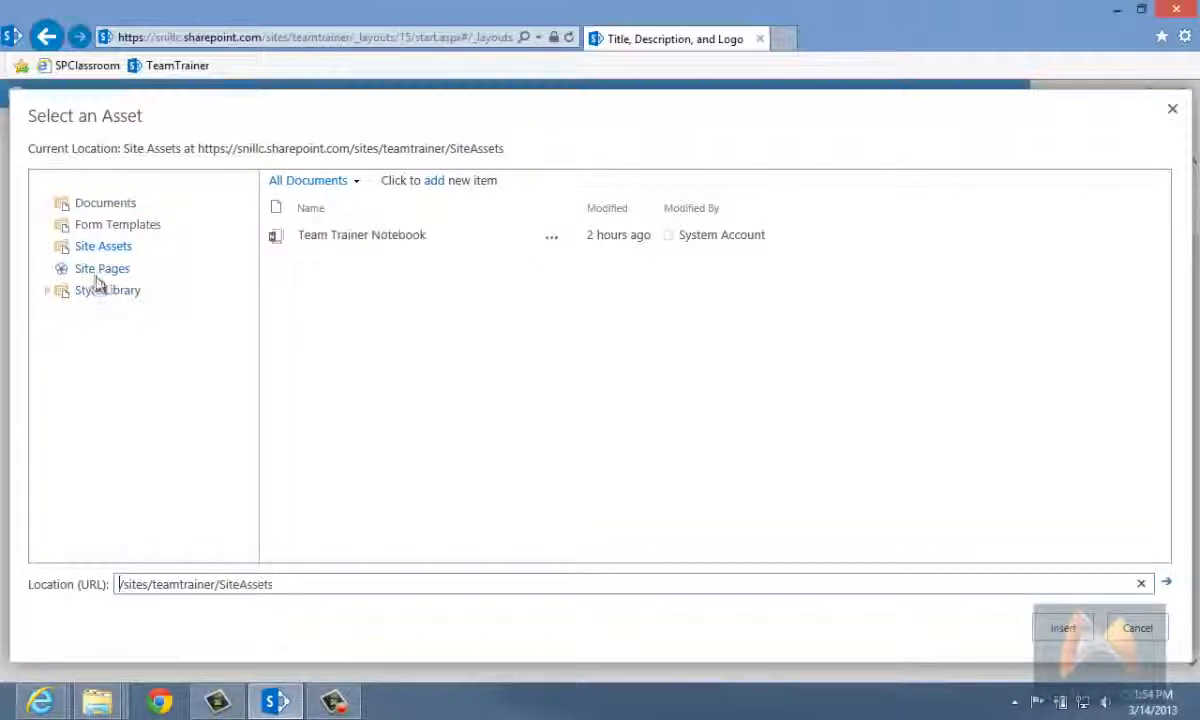
click(1137, 628)
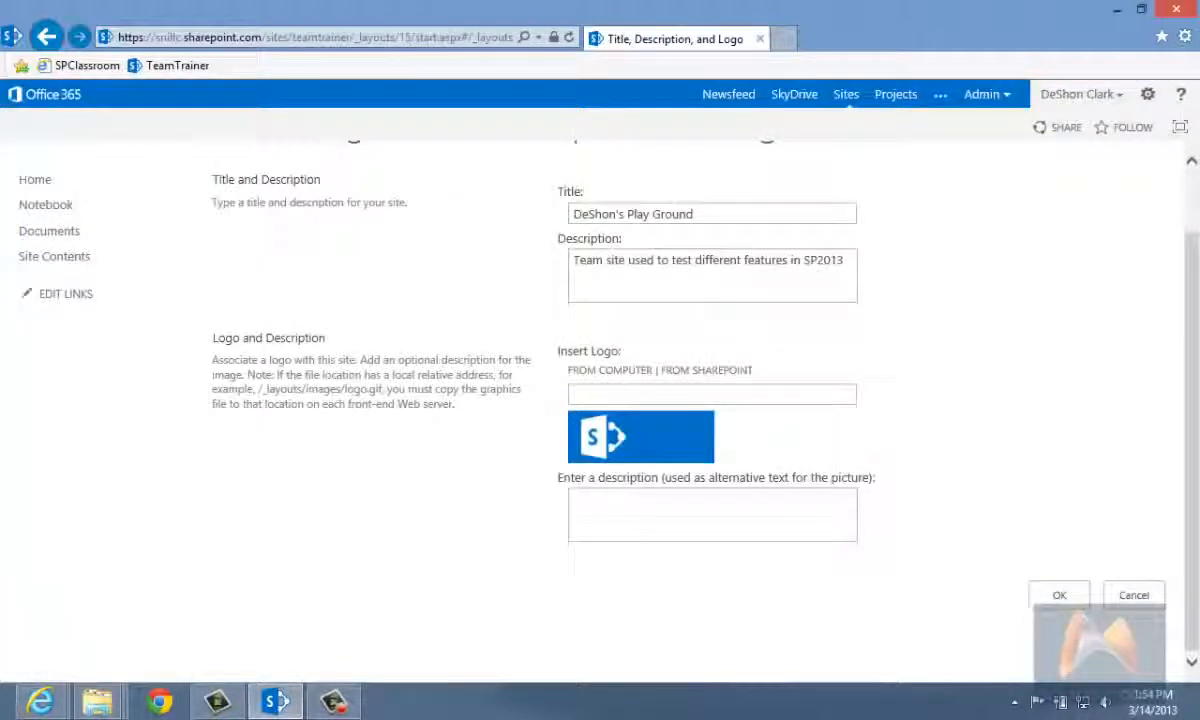
Step: Upload softNet-logo_wp.png from the computer's Documents\SPClassroom\scratch folder as the site logo
click(633, 372)
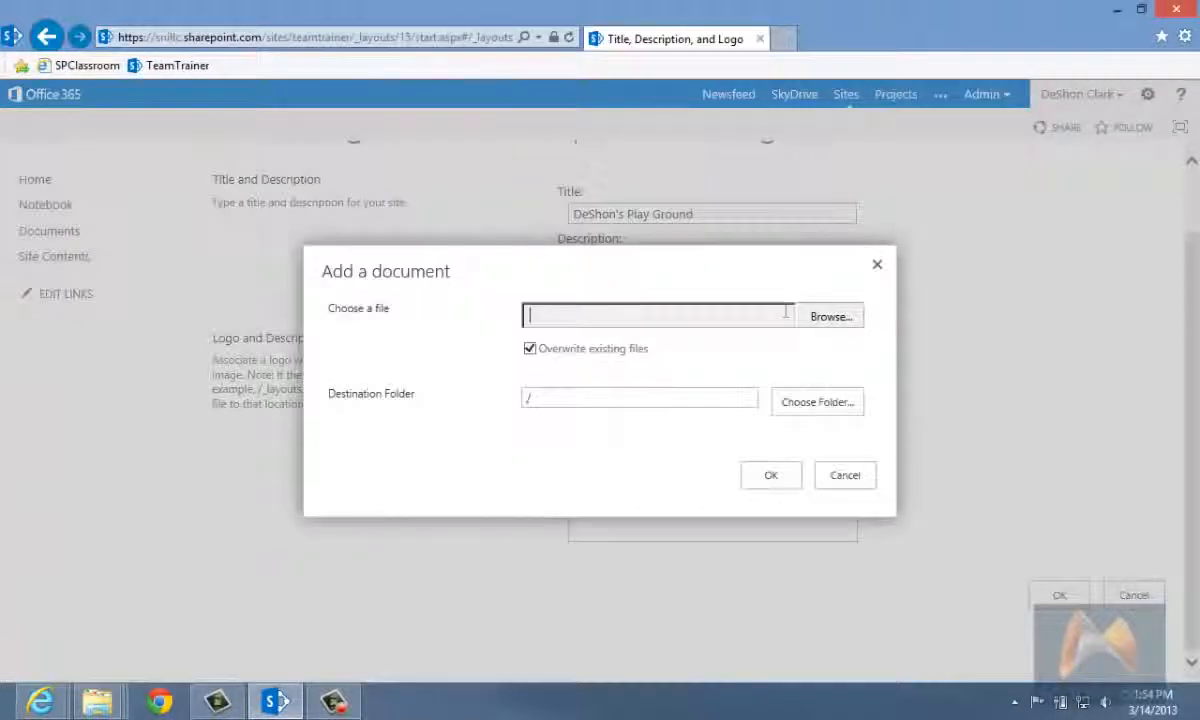
click(830, 316)
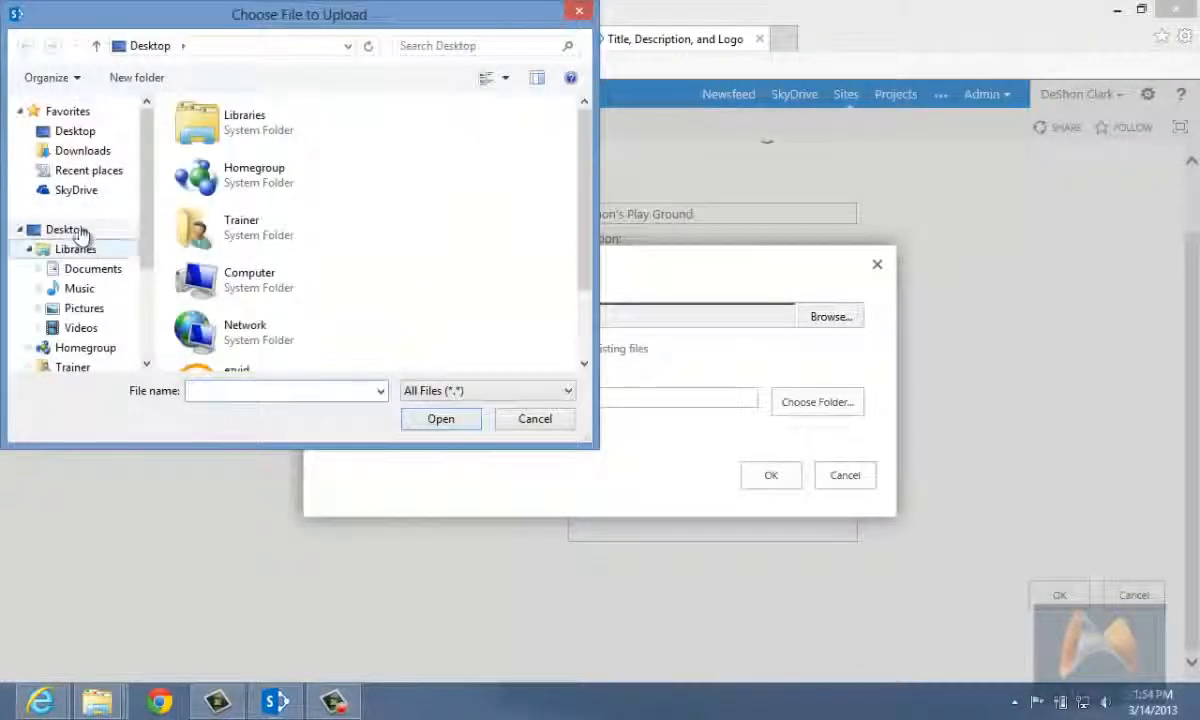
click(66, 229)
click(335, 236)
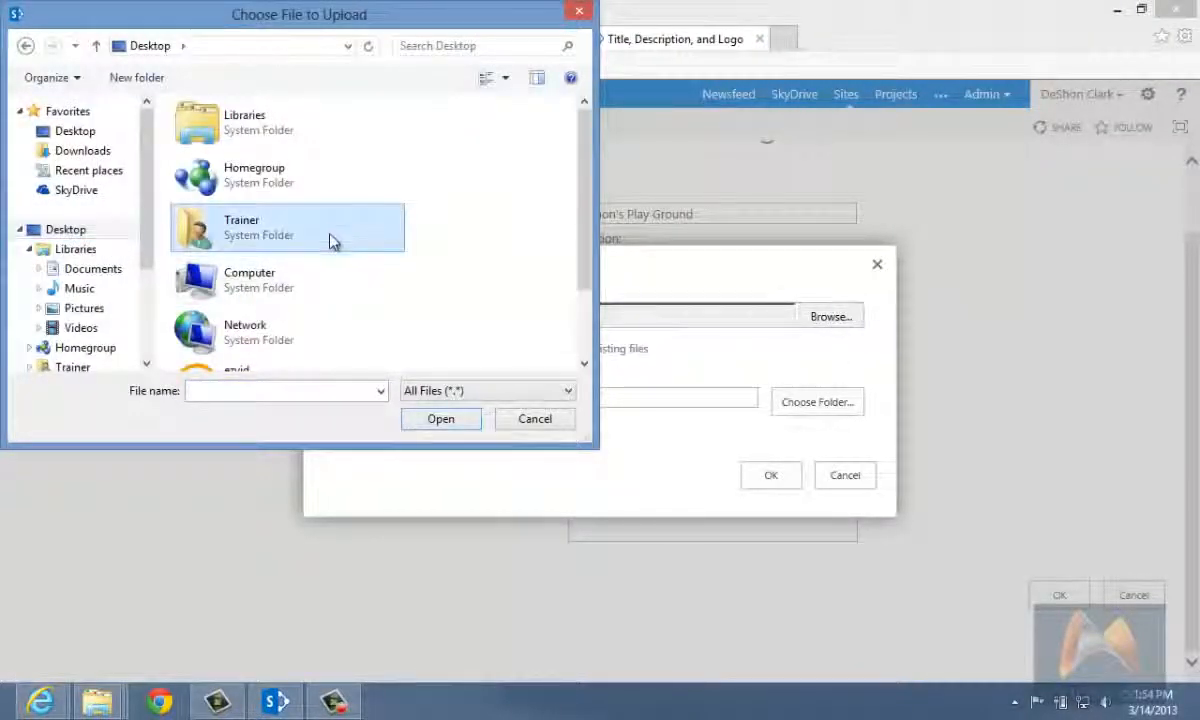
scroll(330, 241, down, 2)
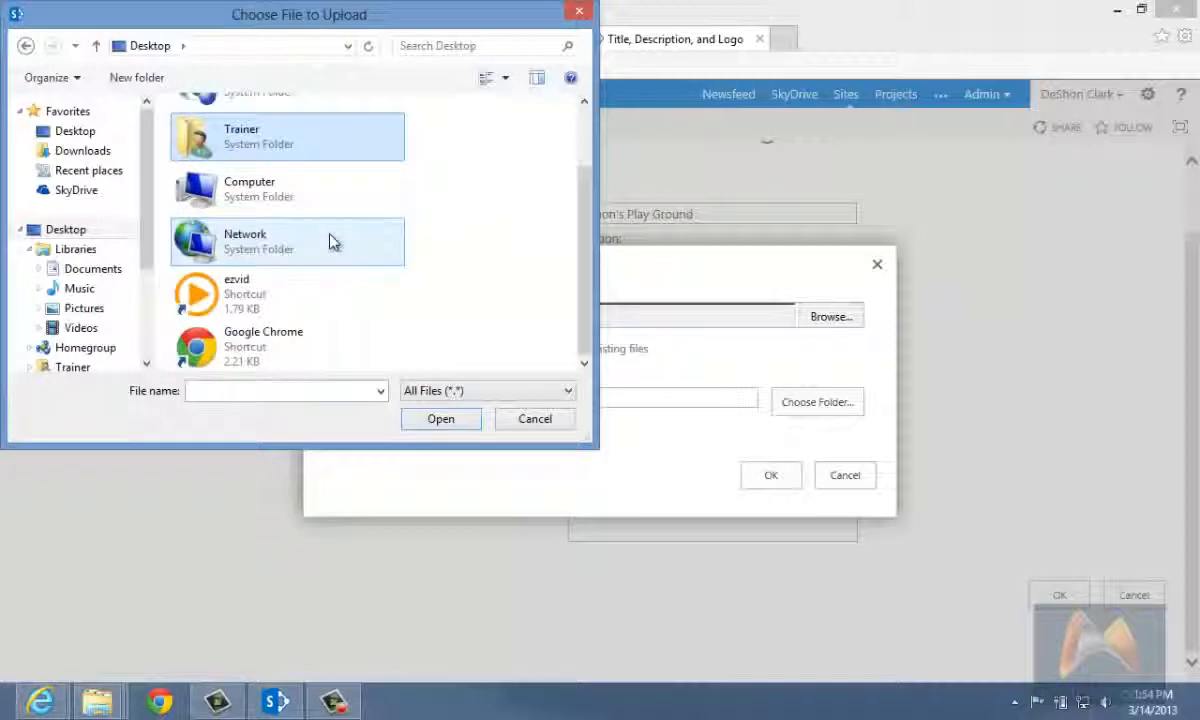
click(90, 268)
double_click(258, 151)
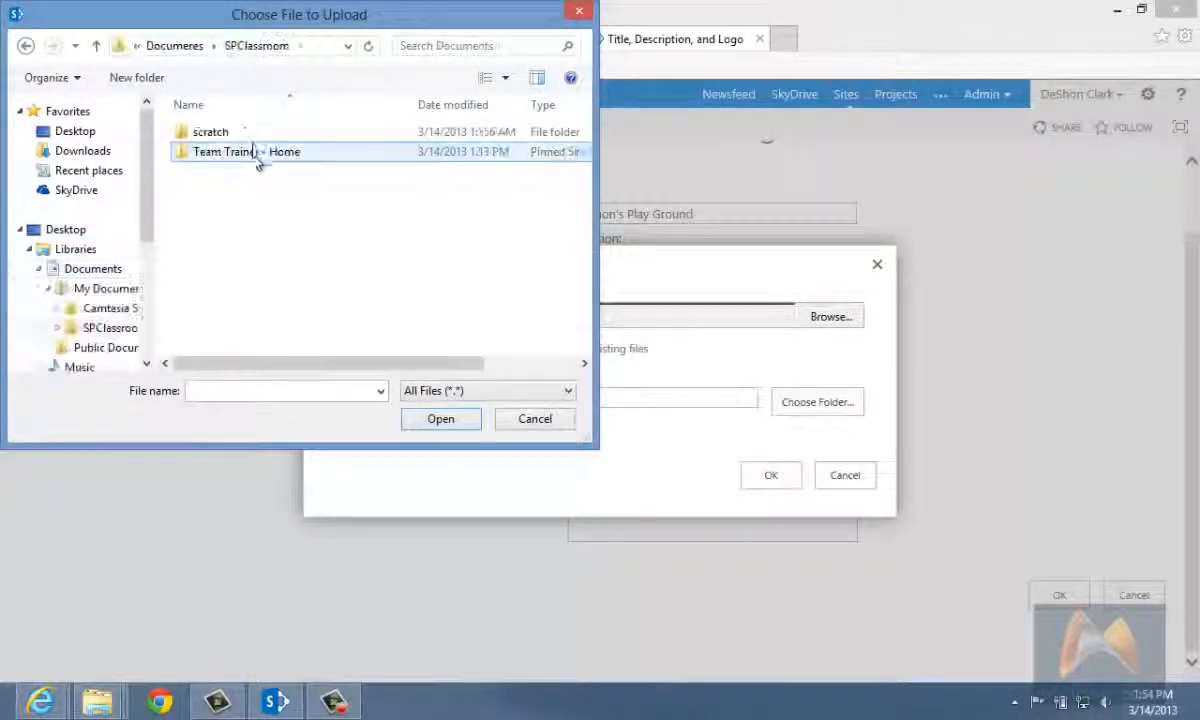
double_click(254, 138)
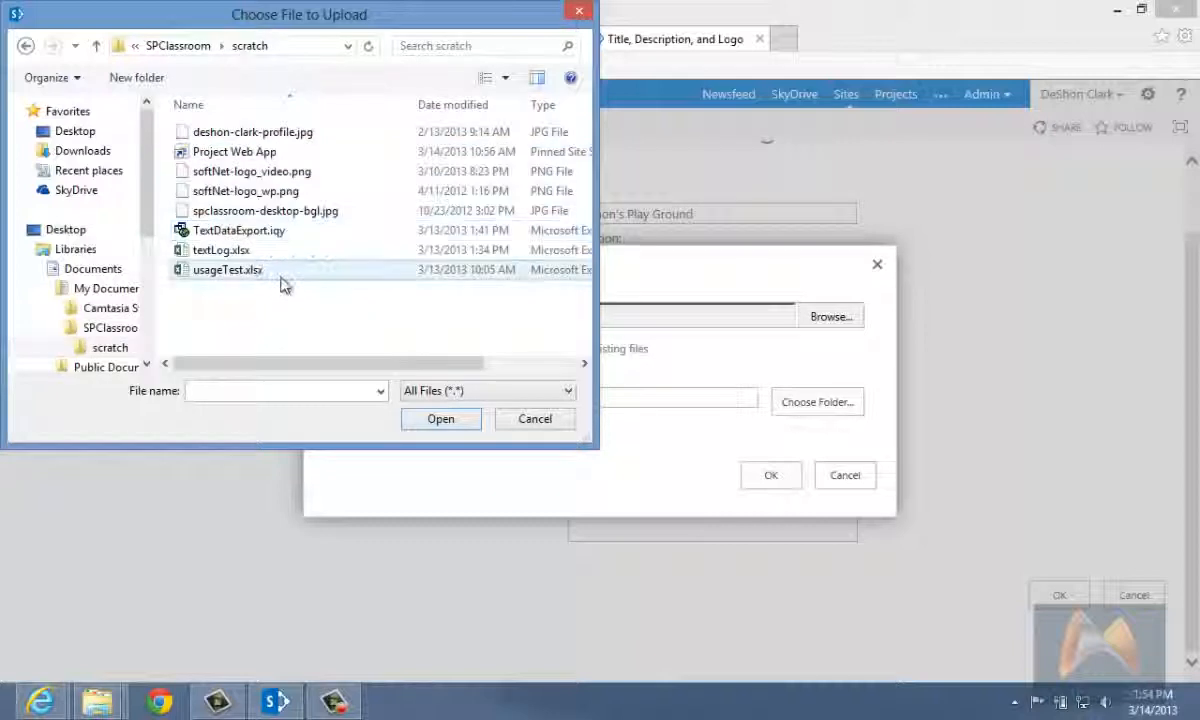
click(280, 191)
click(440, 419)
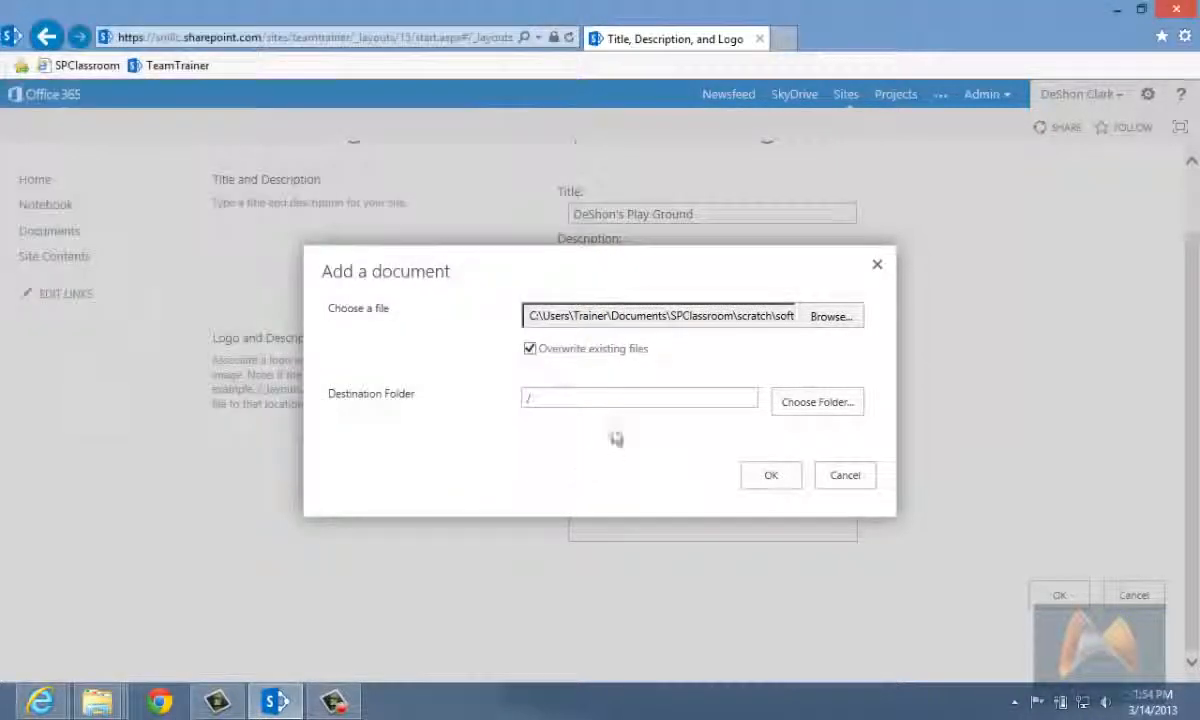
click(770, 477)
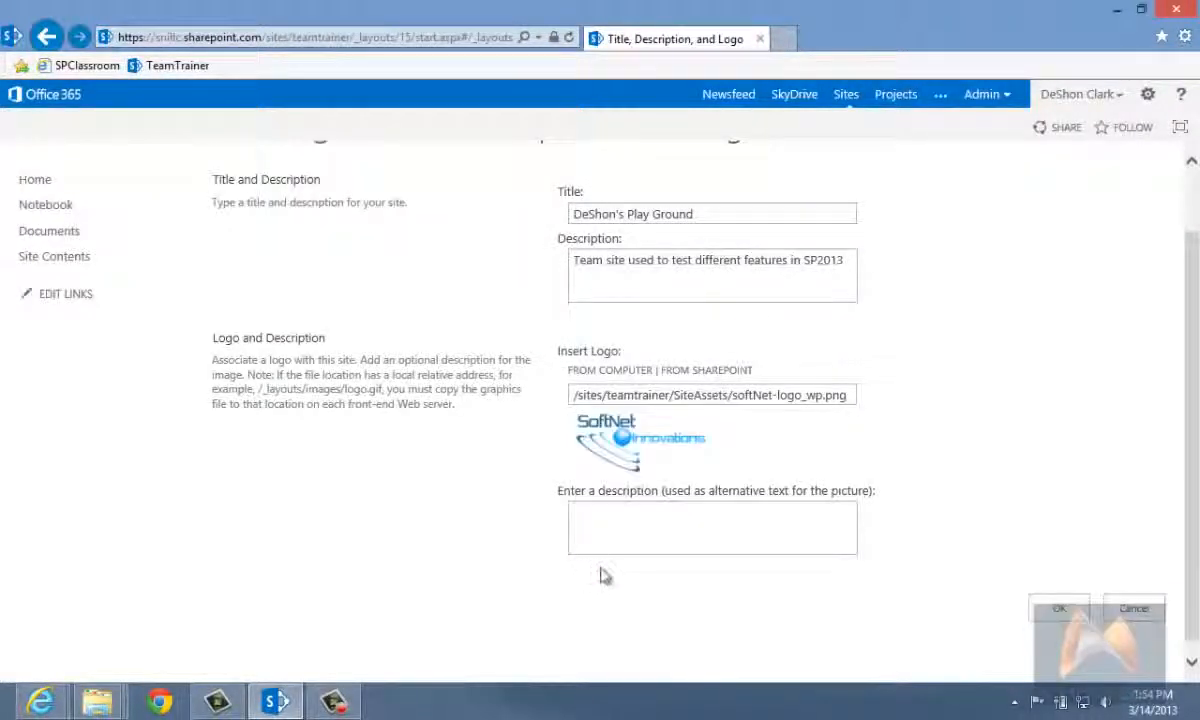
Step: Enter the logo's alternative text "This is SoftNet Innovations, LLC Training Team Site for SP2013" and save the title, description and logo settings
click(682, 530)
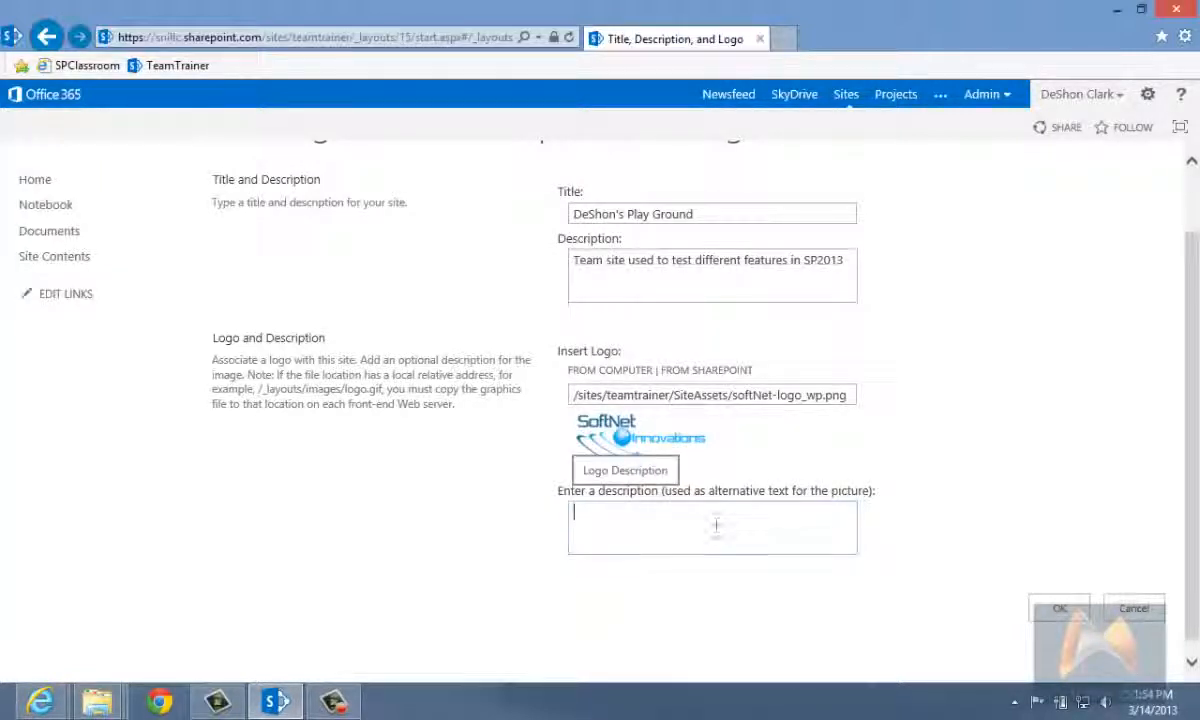
scroll(269, 323, up, 2)
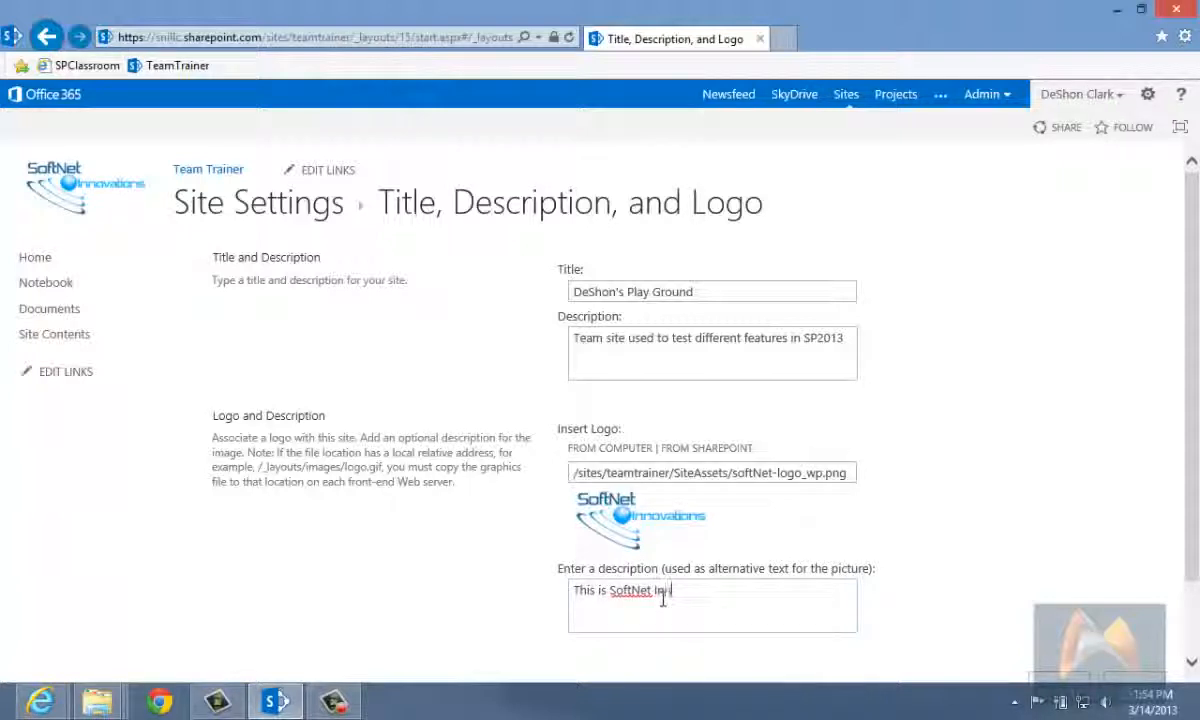
text(ova)
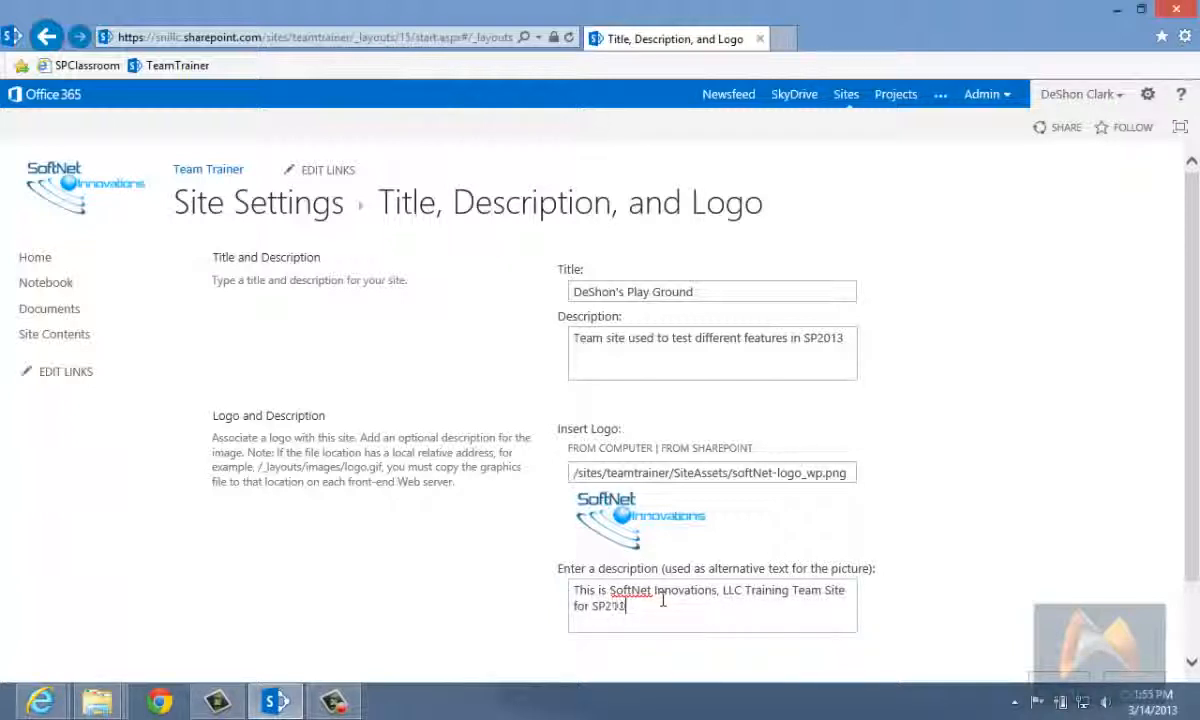
scroll(1100, 540, down, 2)
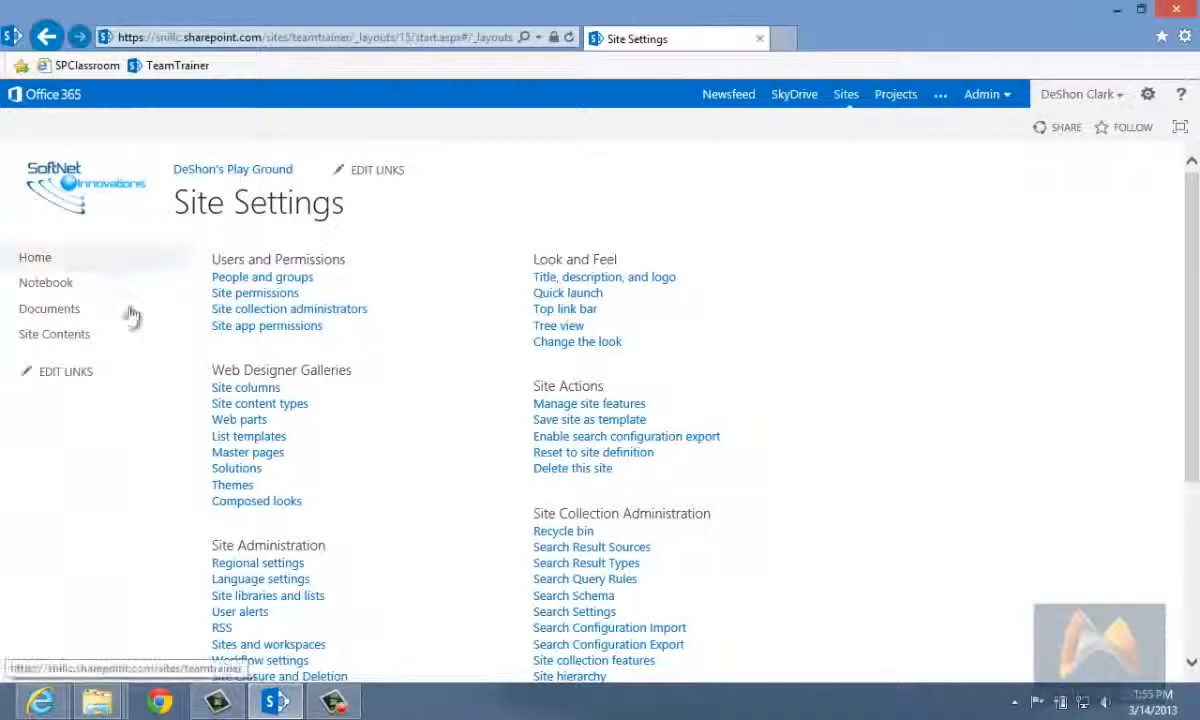
Step: Start a new Quick Launch heading with the description "Site Favorites" and try to save it without a web address
click(568, 293)
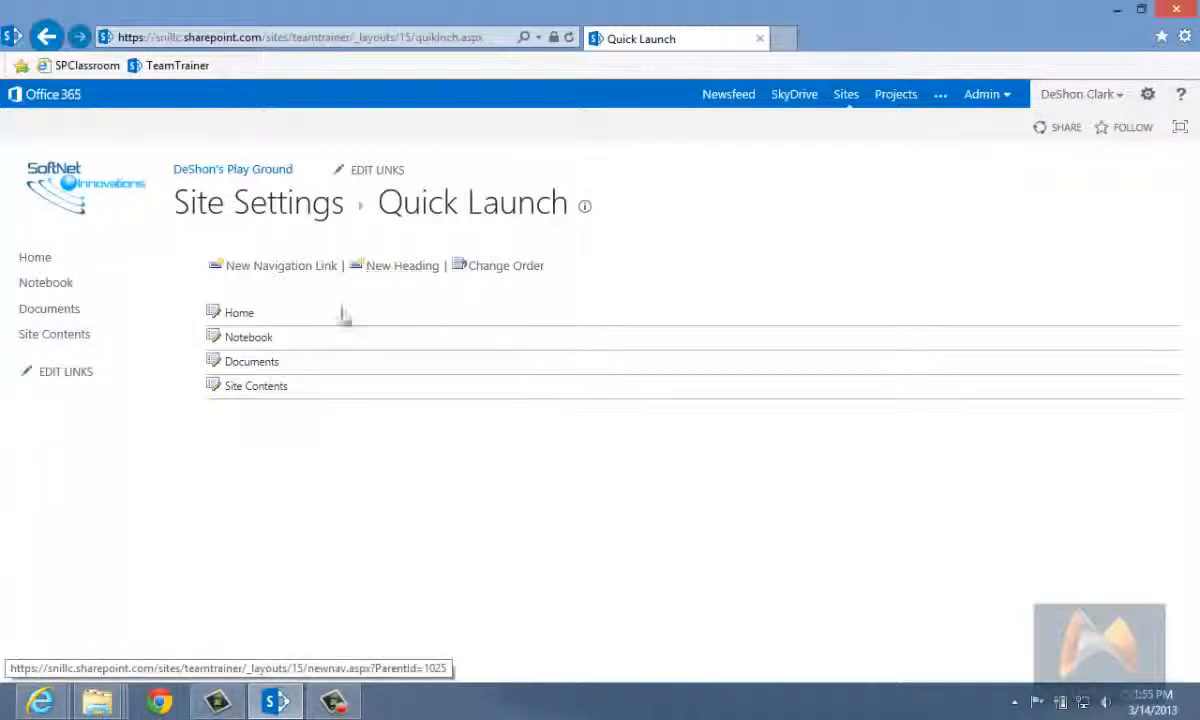
click(405, 267)
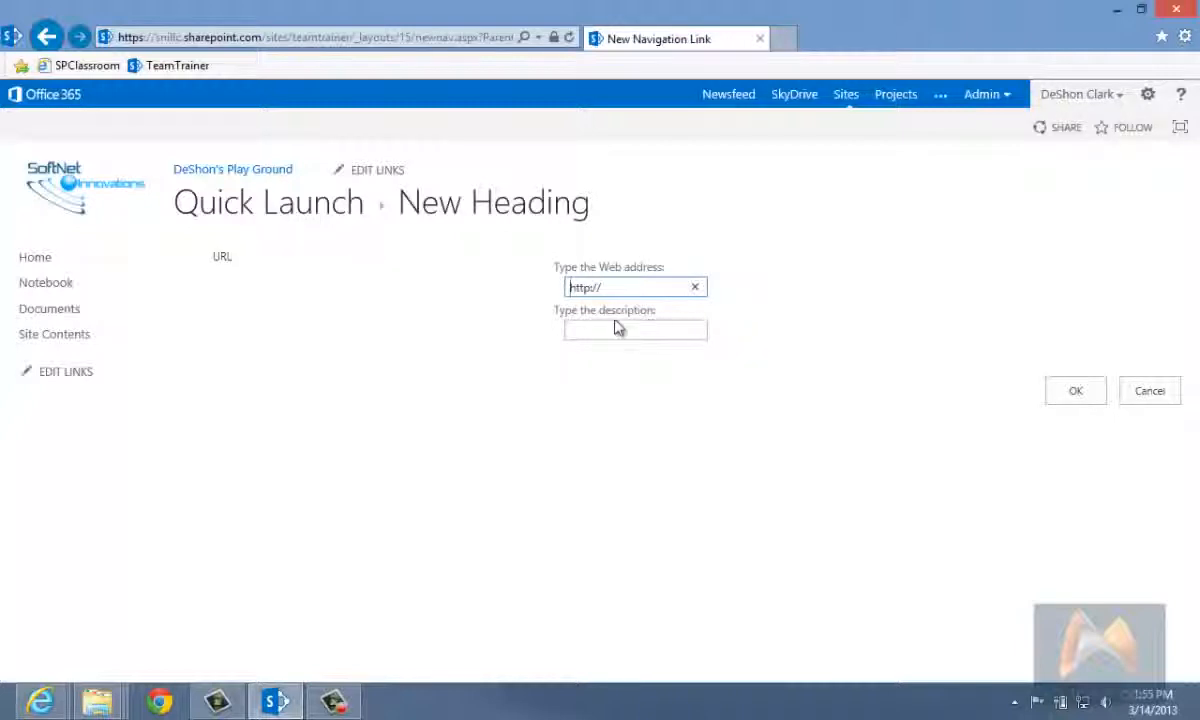
click(604, 329)
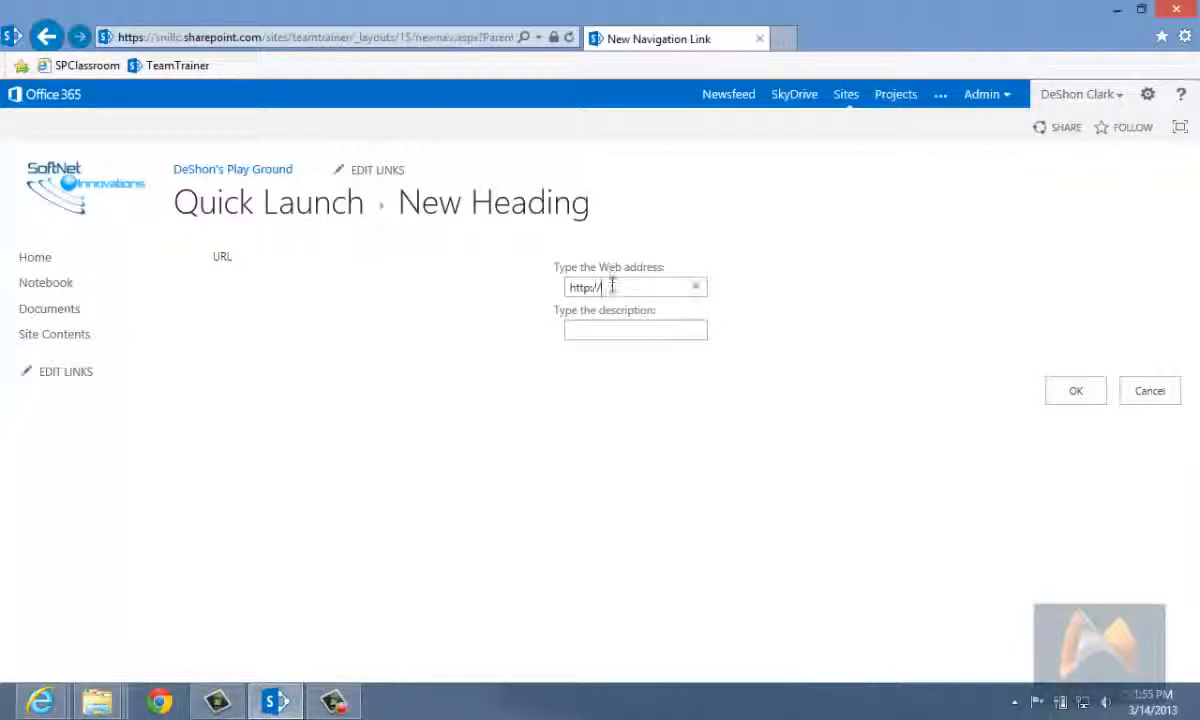
click(580, 330)
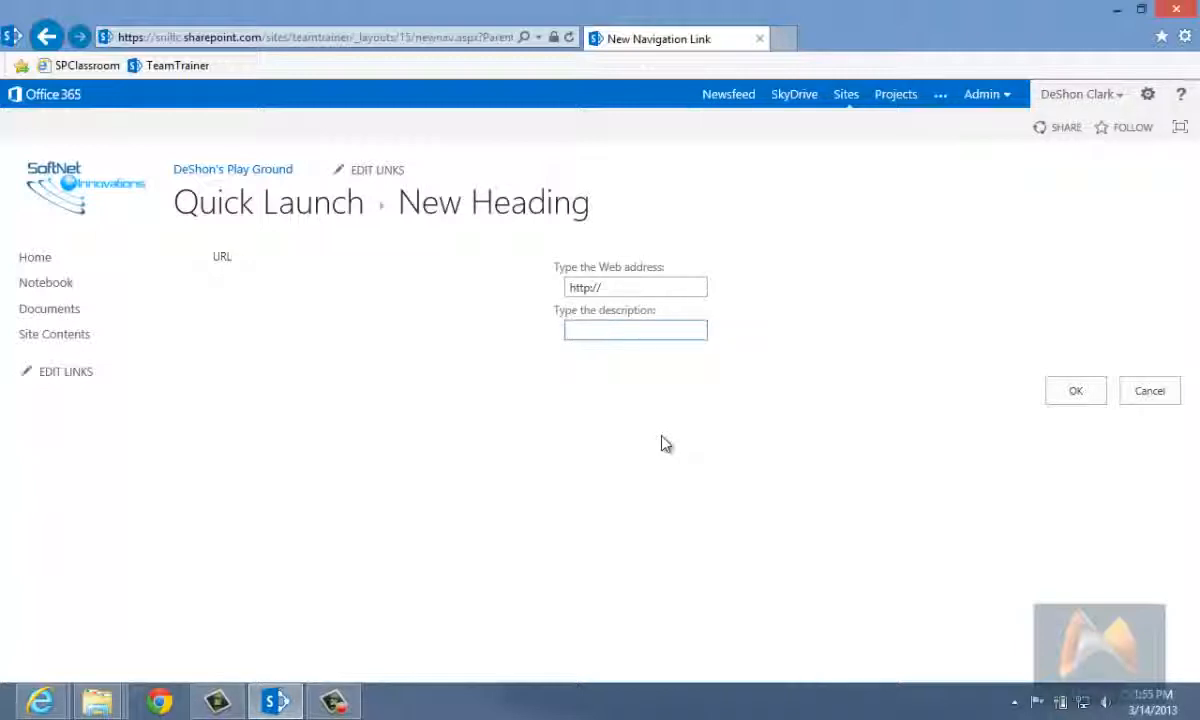
text(Site Fil)
text(orite)
key(BackSpace)
key(BackSpace)
key(BackSpace)
key(BackSpace)
text(rites)
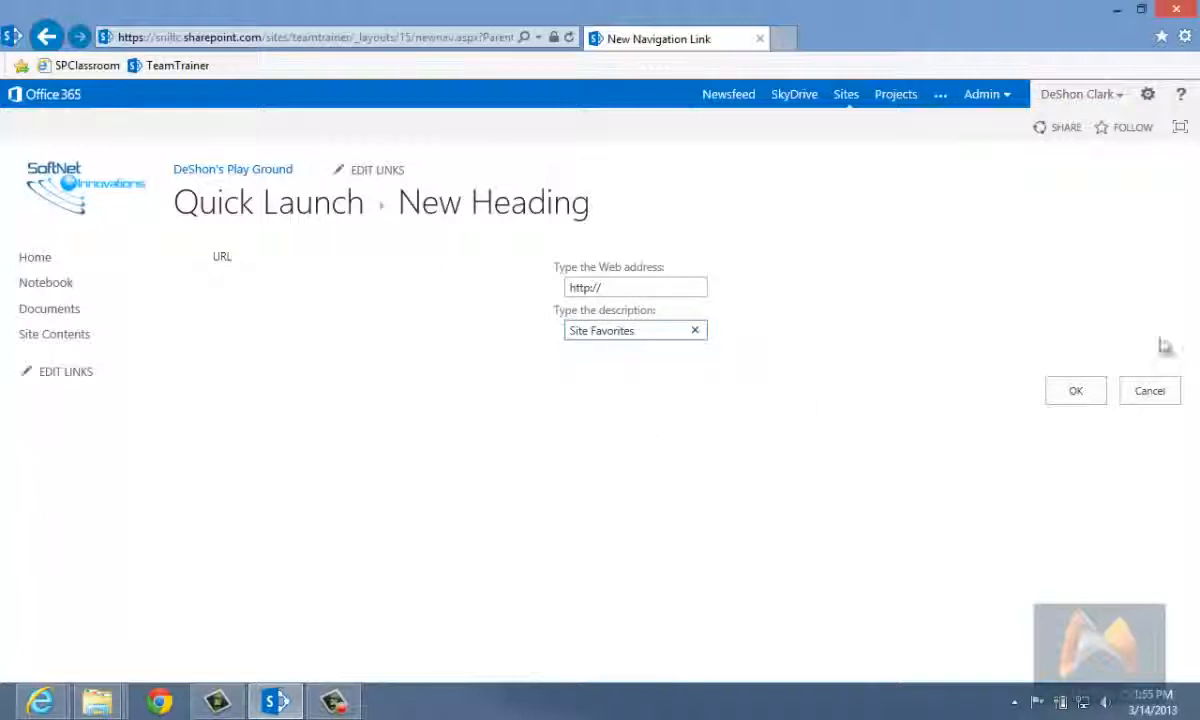
click(1078, 395)
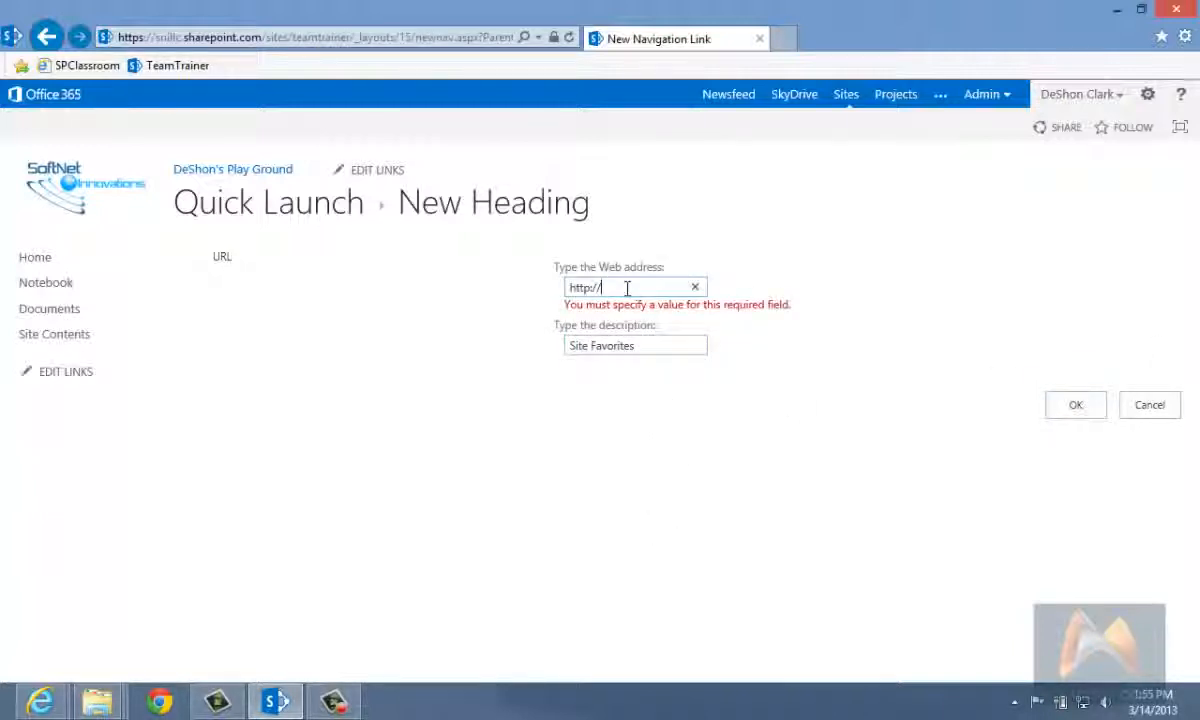
click(255, 37)
key(ctrl+c)
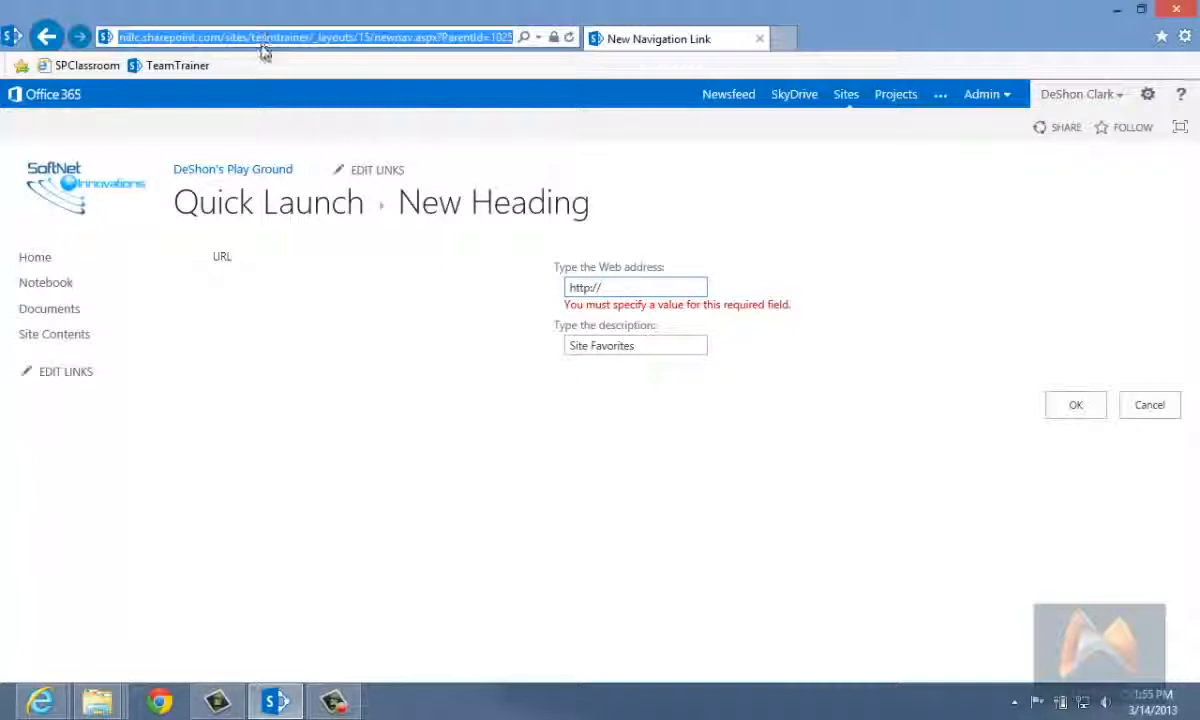
click(621, 289)
key(ctrl+v)
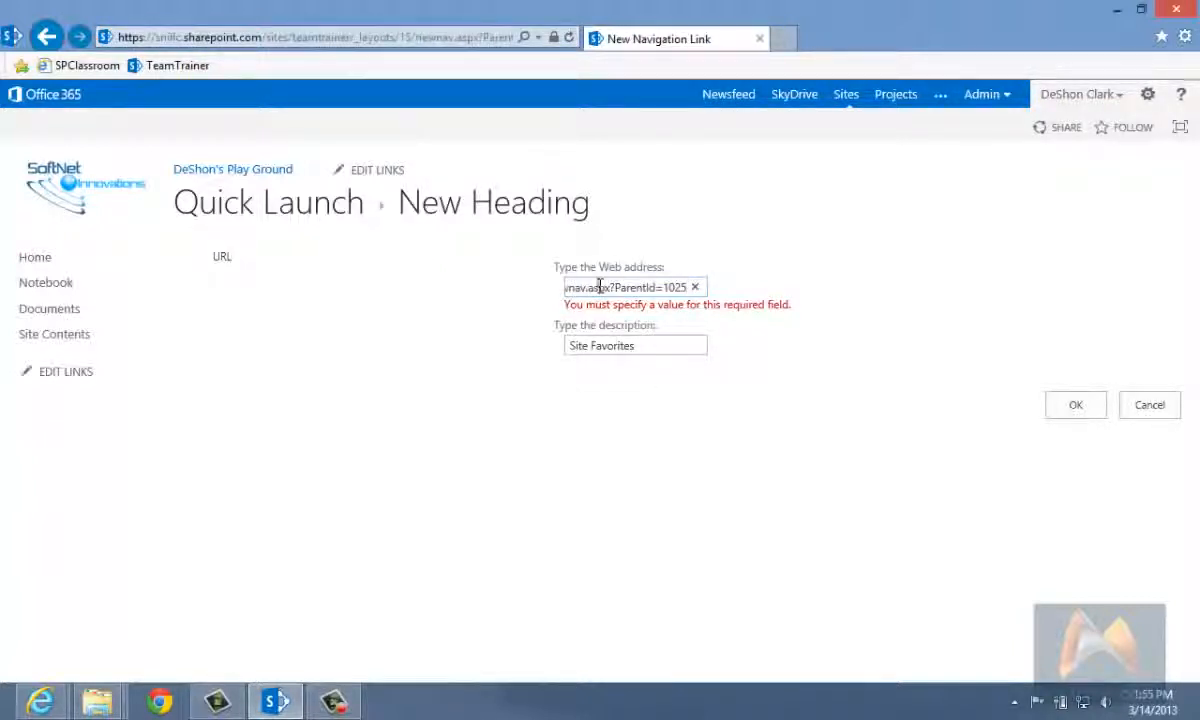
drag(611, 287, 385, 298)
click(603, 285)
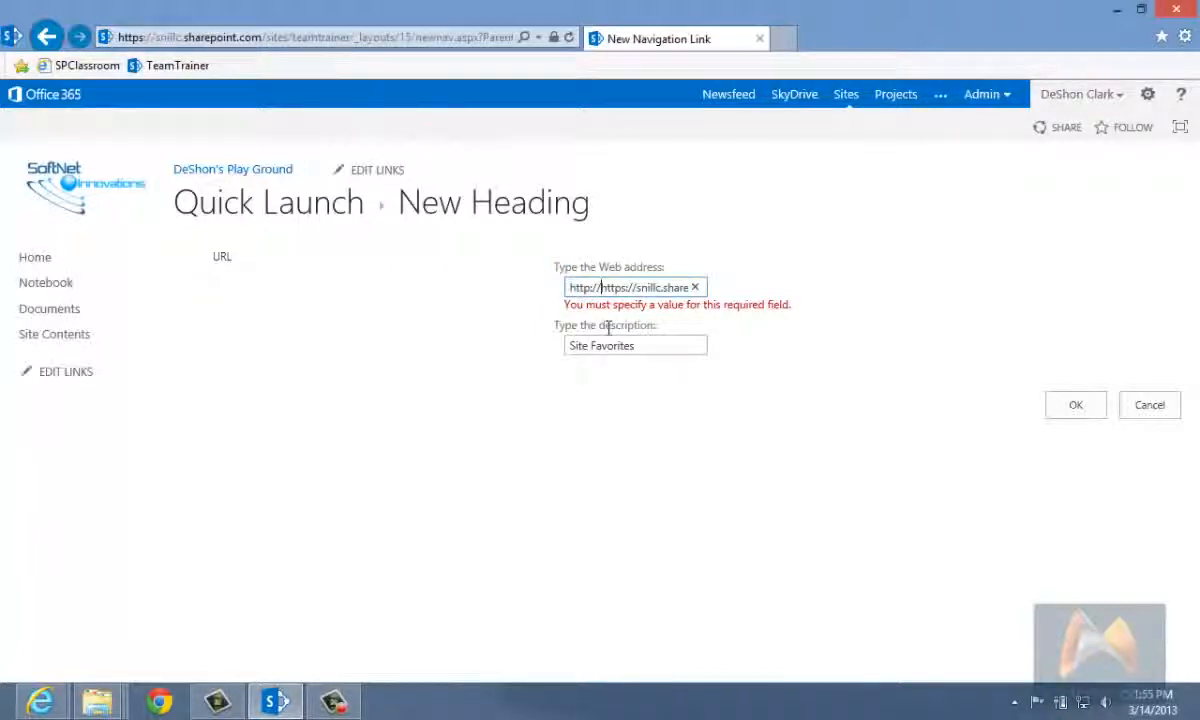
key(BackSpace)
key(BackSpace)
key(BackSpace)
key(BackSpace)
key(BackSpace)
key(BackSpace)
key(BackSpace)
key(Right)
key(Right)
key(Right)
key(Right)
key(Right)
key(Right)
key(Right)
key(Right)
key(Right)
key(Right)
key(Right)
key(Right)
key(Right)
key(Right)
key(Right)
key(Right)
key(Right)
key(Right)
key(Right)
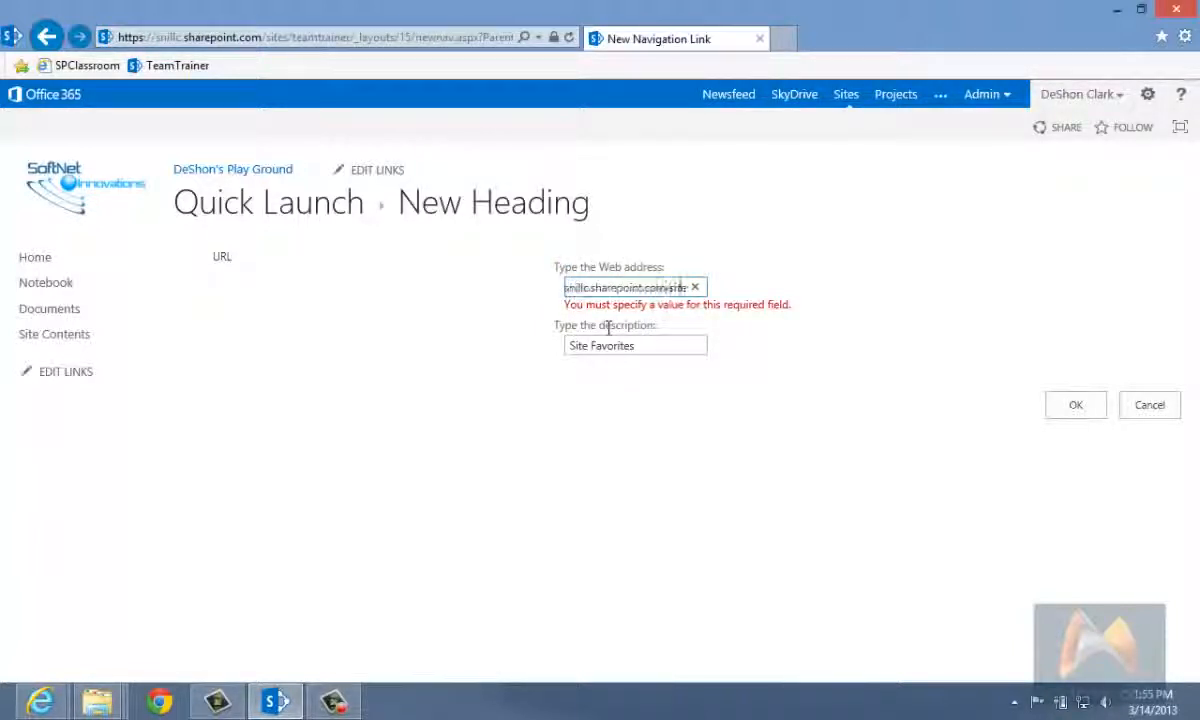
key(shift+End)
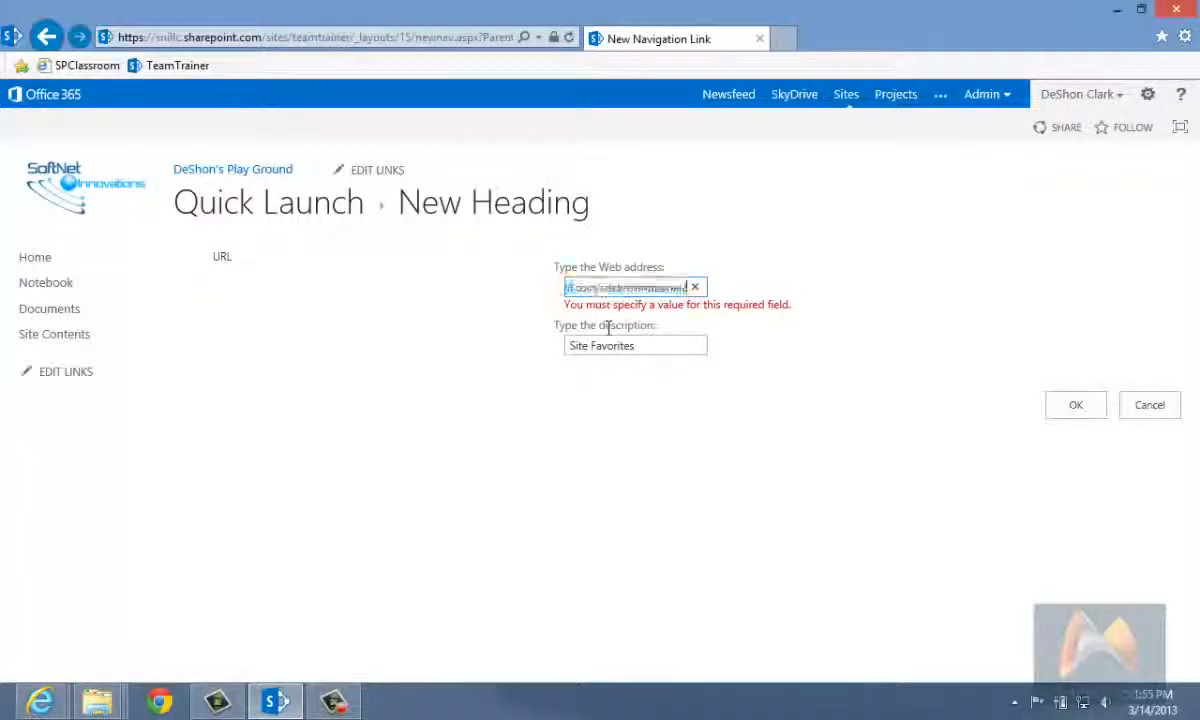
key(Delete)
click(1072, 404)
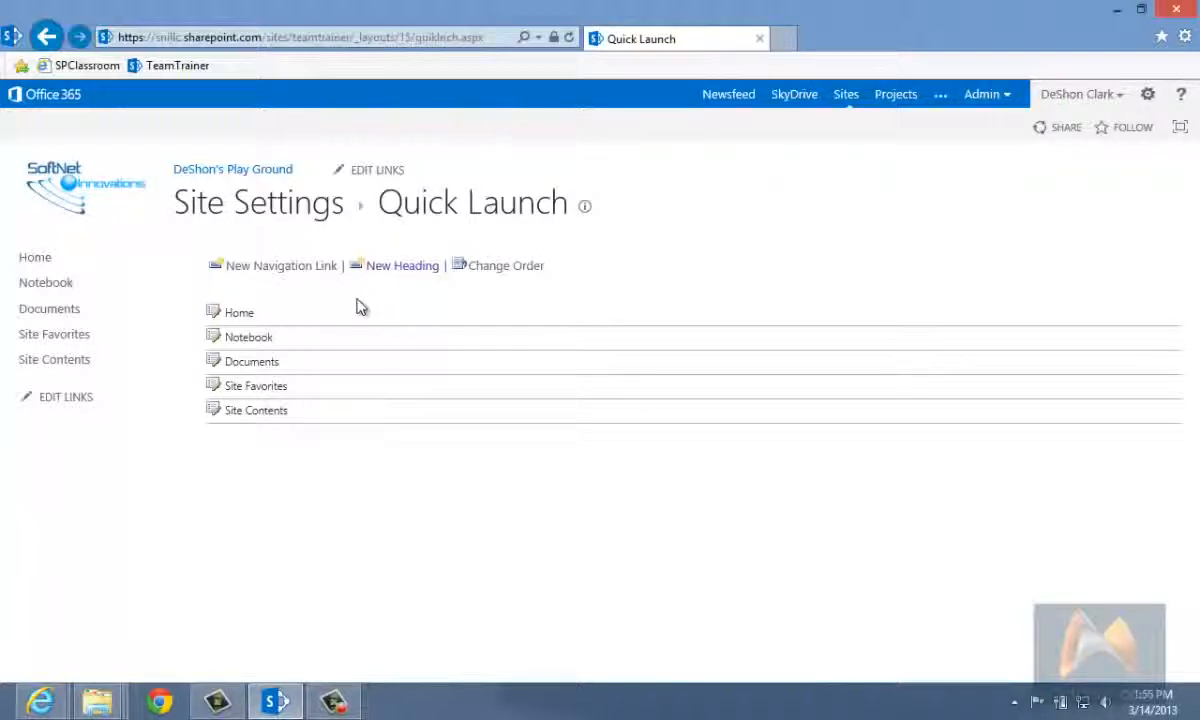
Step: Reorder the Quick Launch by setting Documents to position 2 and Notebook to position 5, and save the order
click(498, 270)
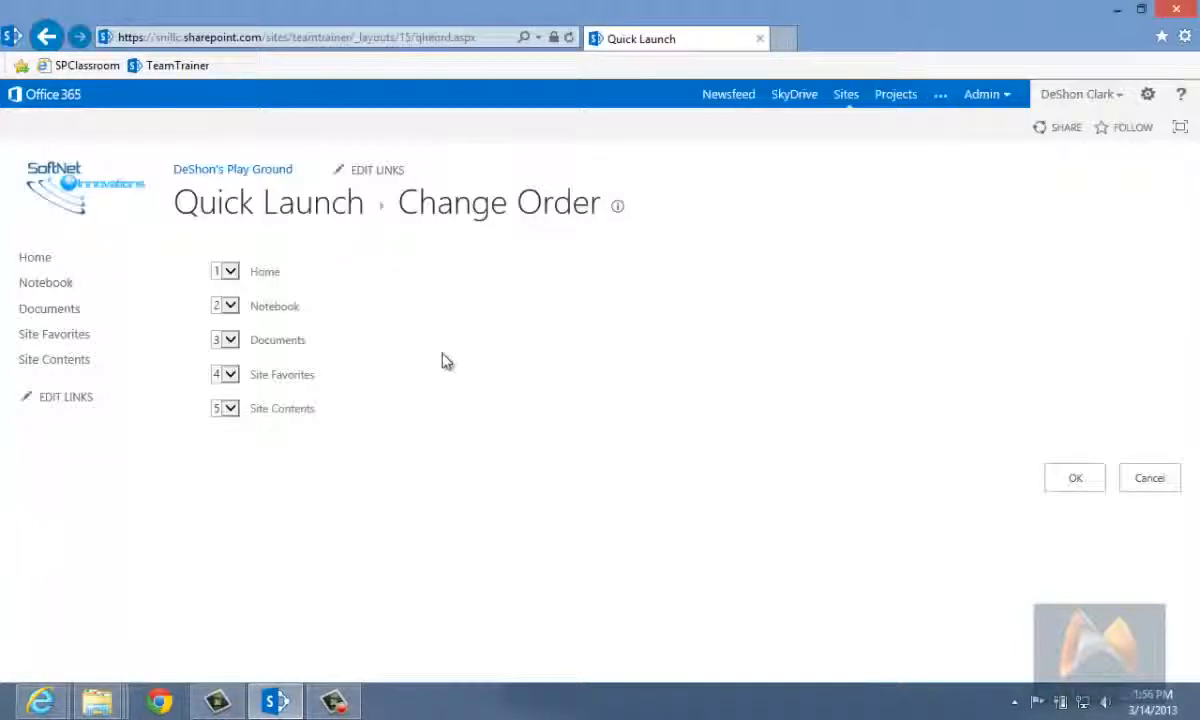
click(226, 340)
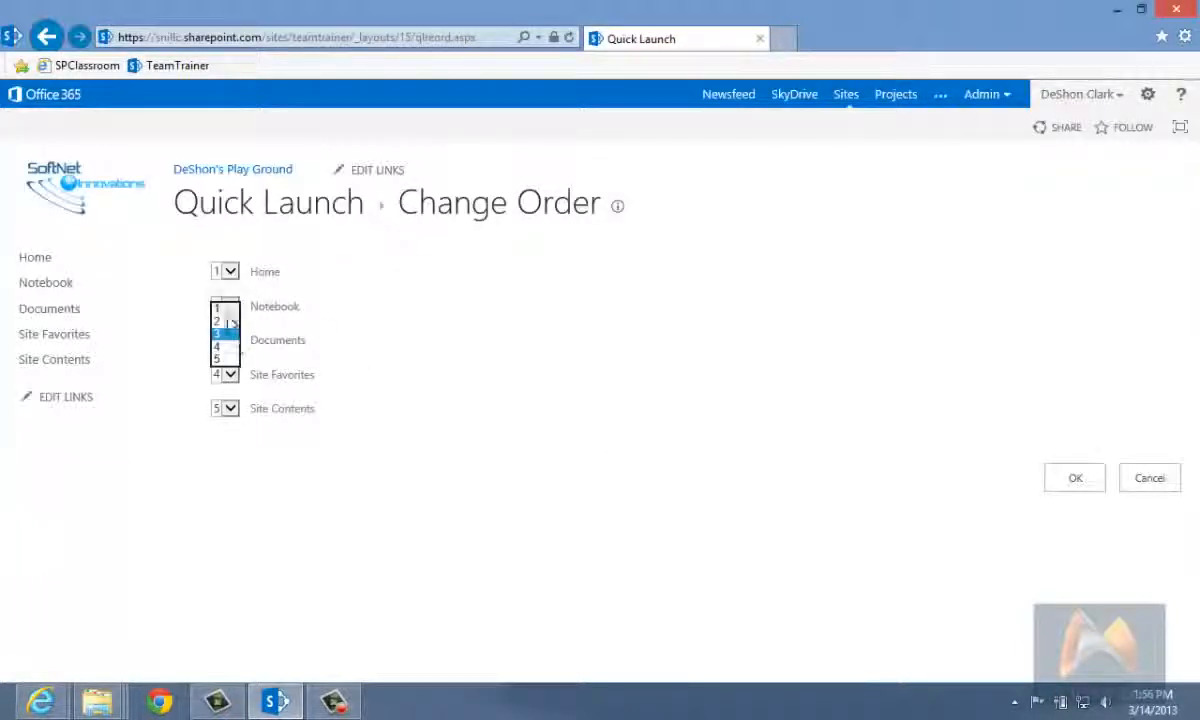
click(225, 321)
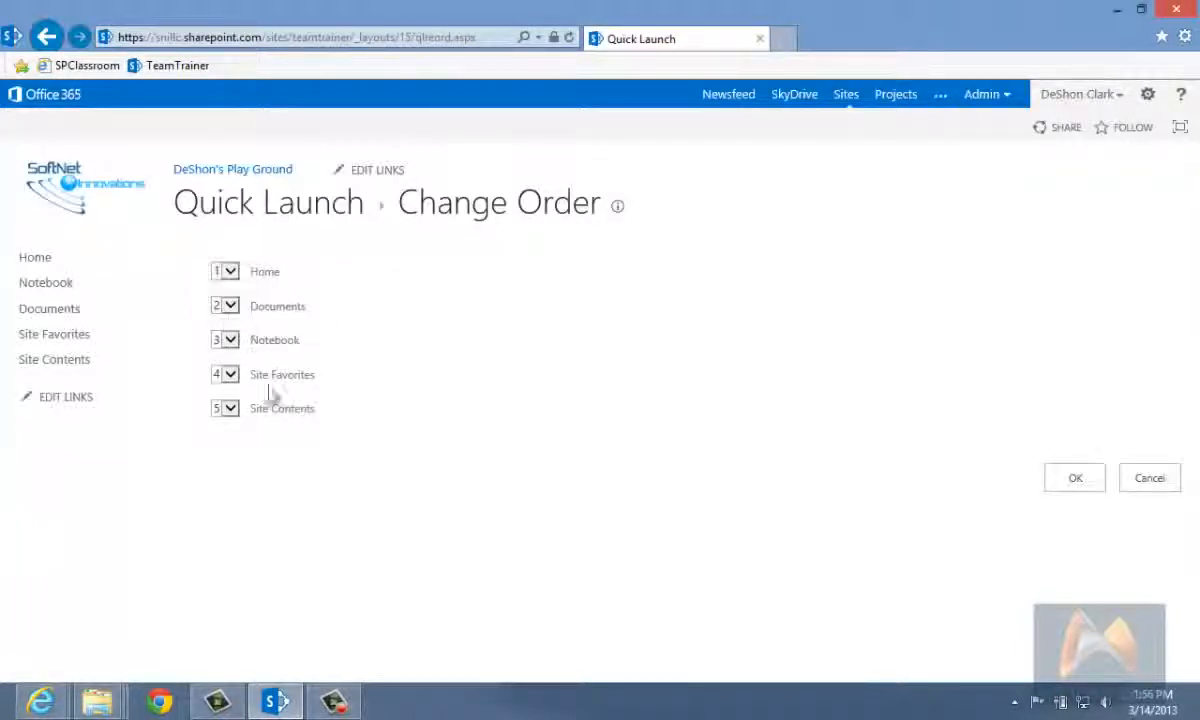
click(231, 341)
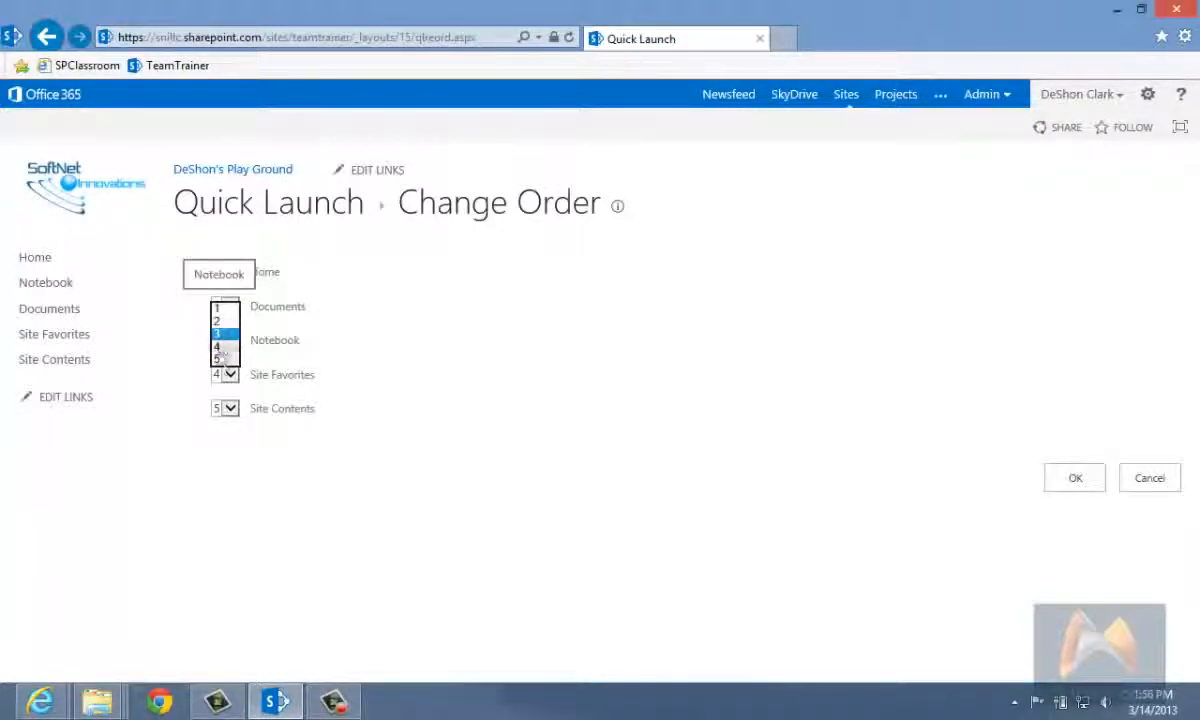
click(220, 358)
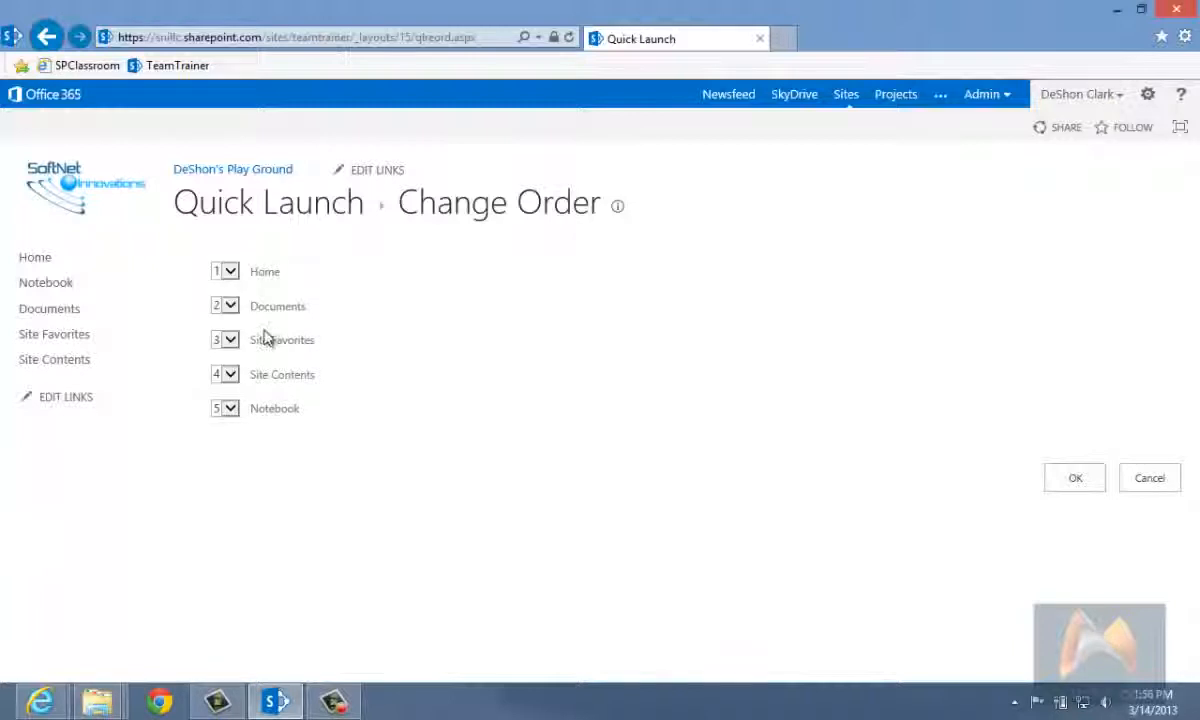
click(1068, 478)
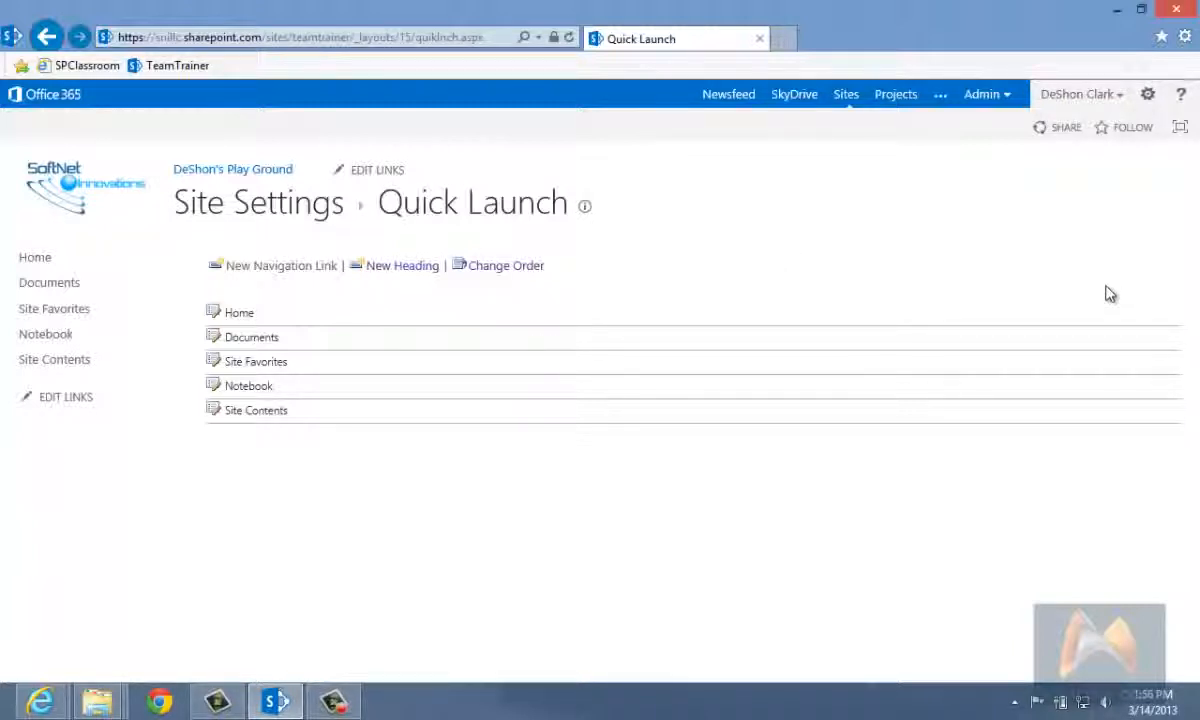
Step: Return to Site Settings and open the Top Link Bar page
click(1148, 95)
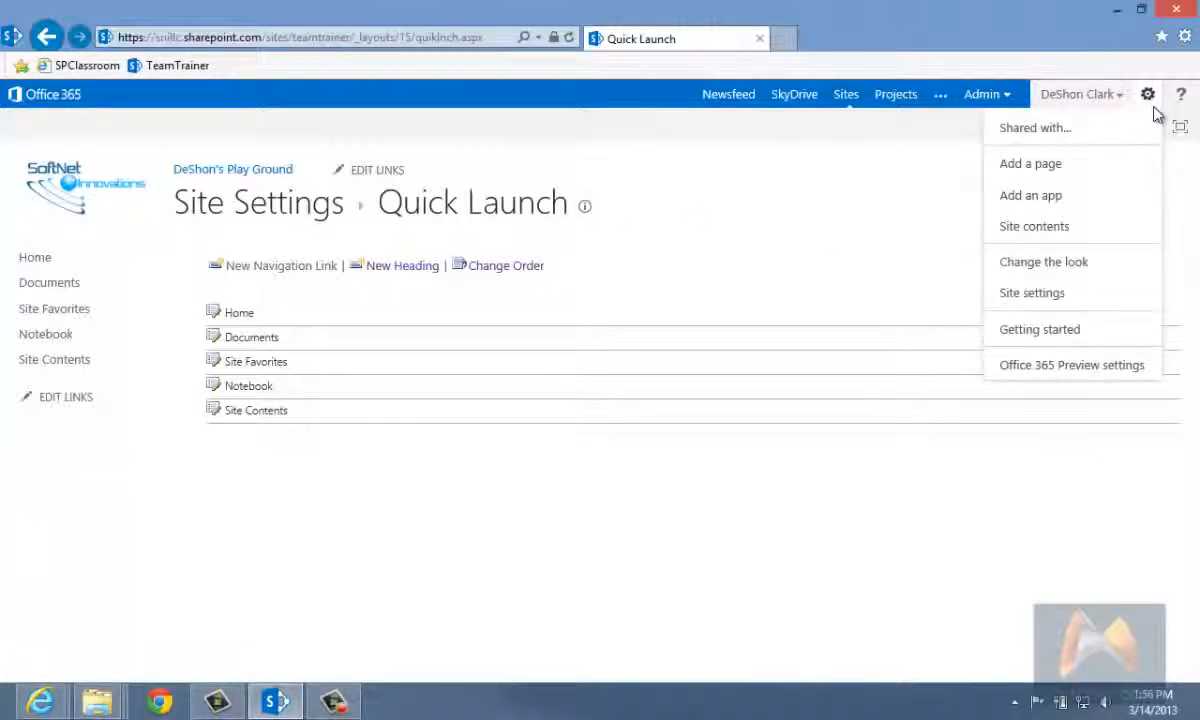
click(1058, 293)
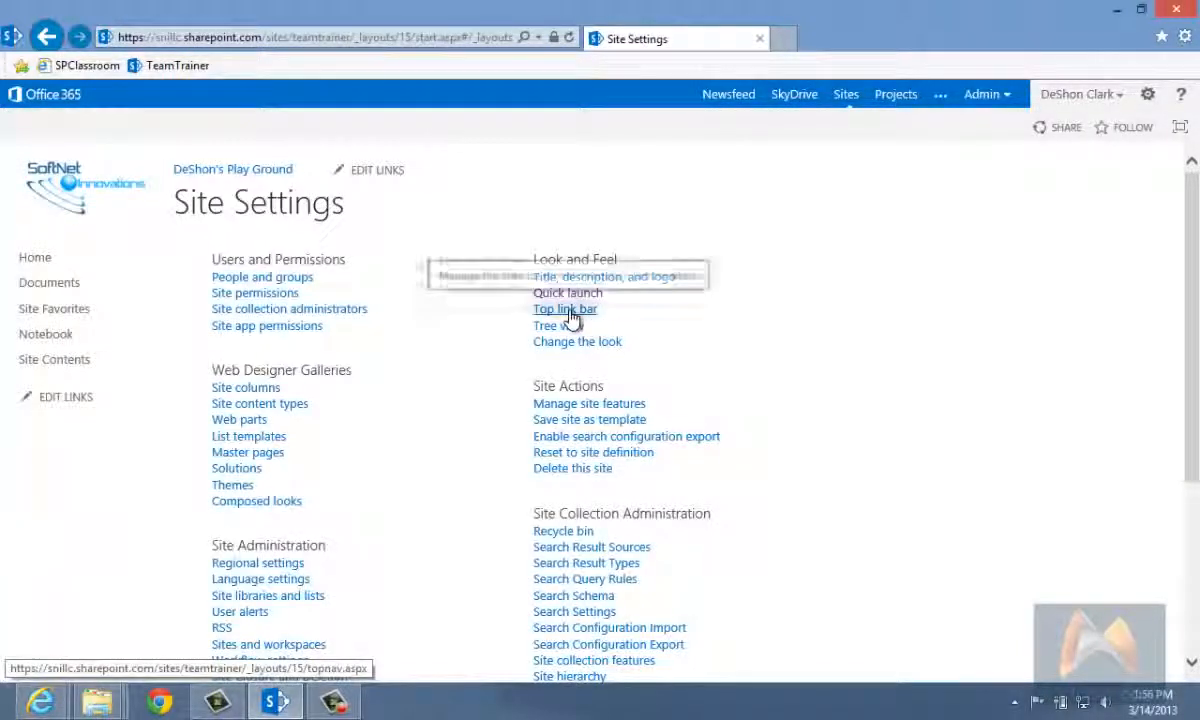
click(566, 310)
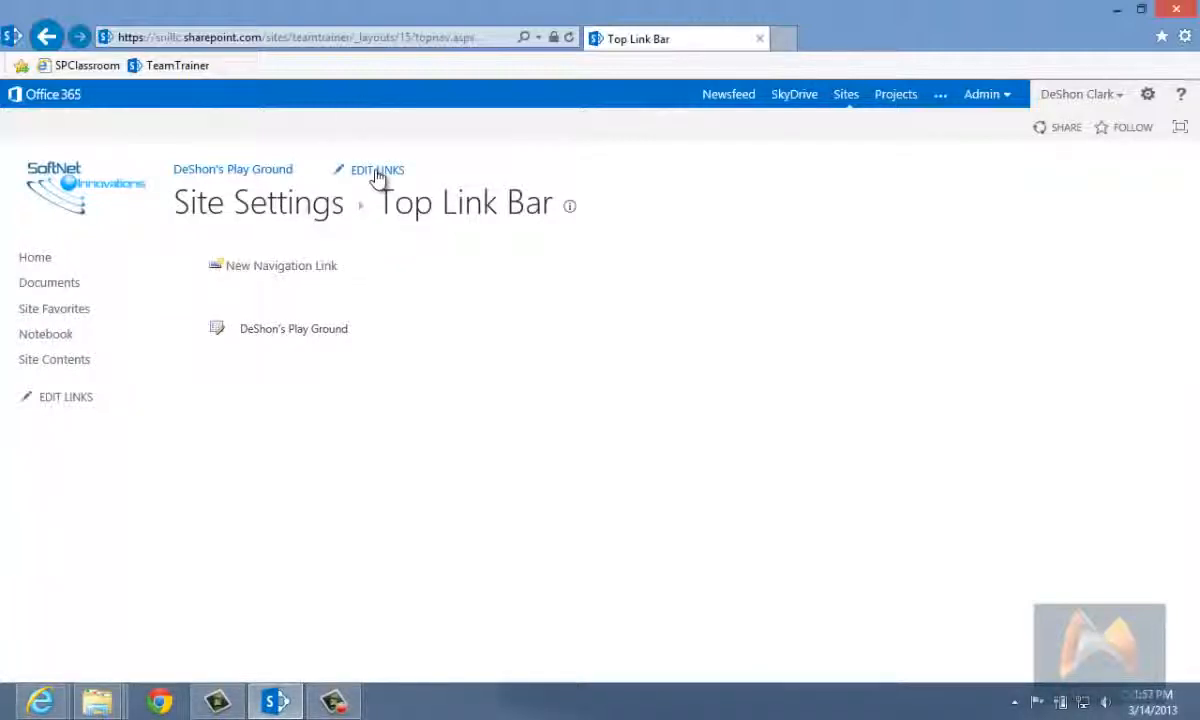
Step: Edit the site's top links in place and start a new link with the display text "Yahoo!"
drag(380, 180, 381, 212)
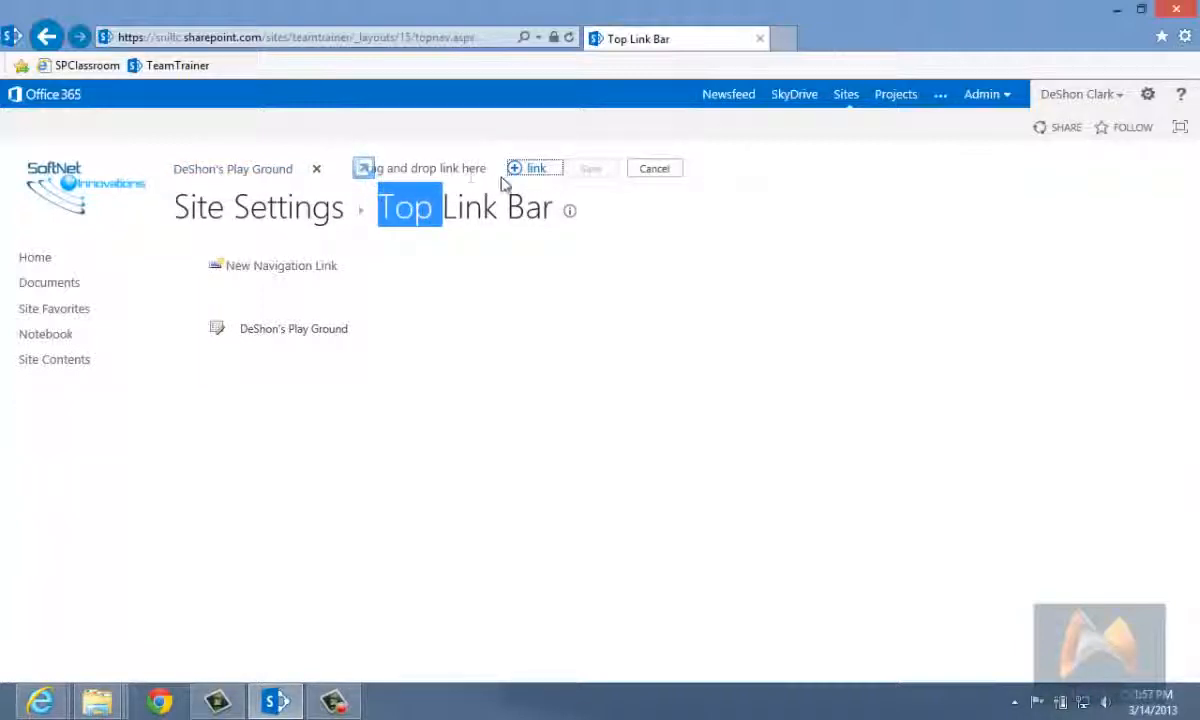
click(411, 168)
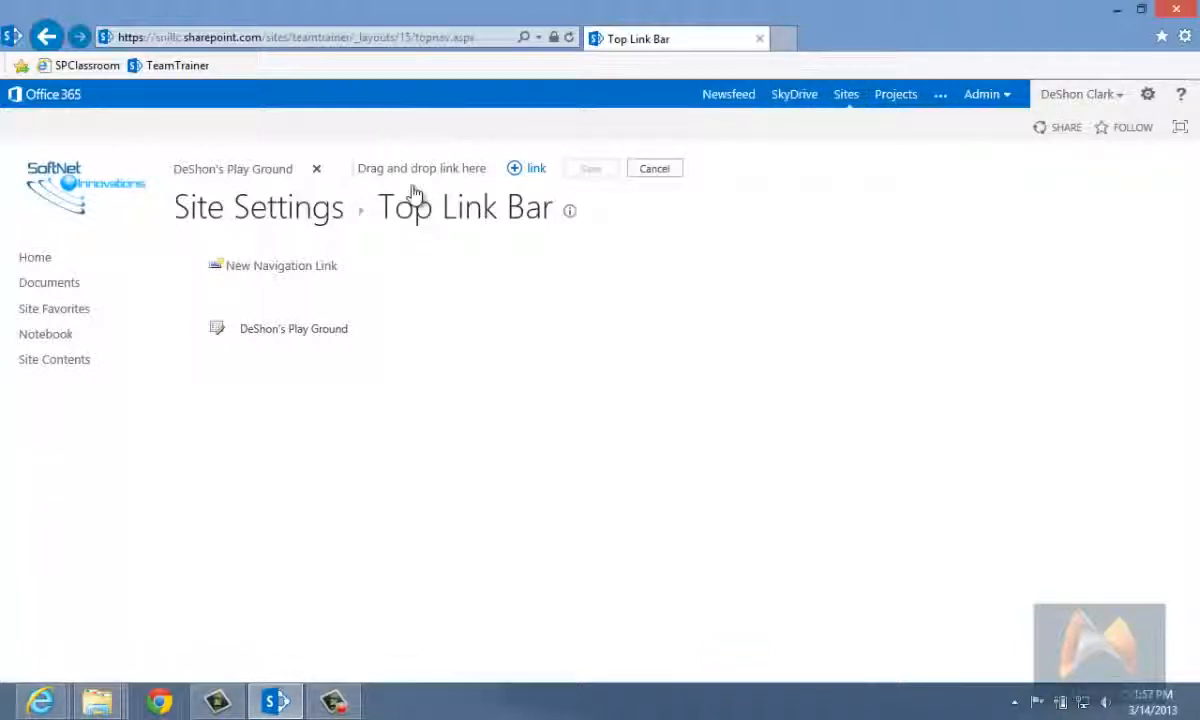
triple_click(390, 169)
click(510, 181)
click(527, 172)
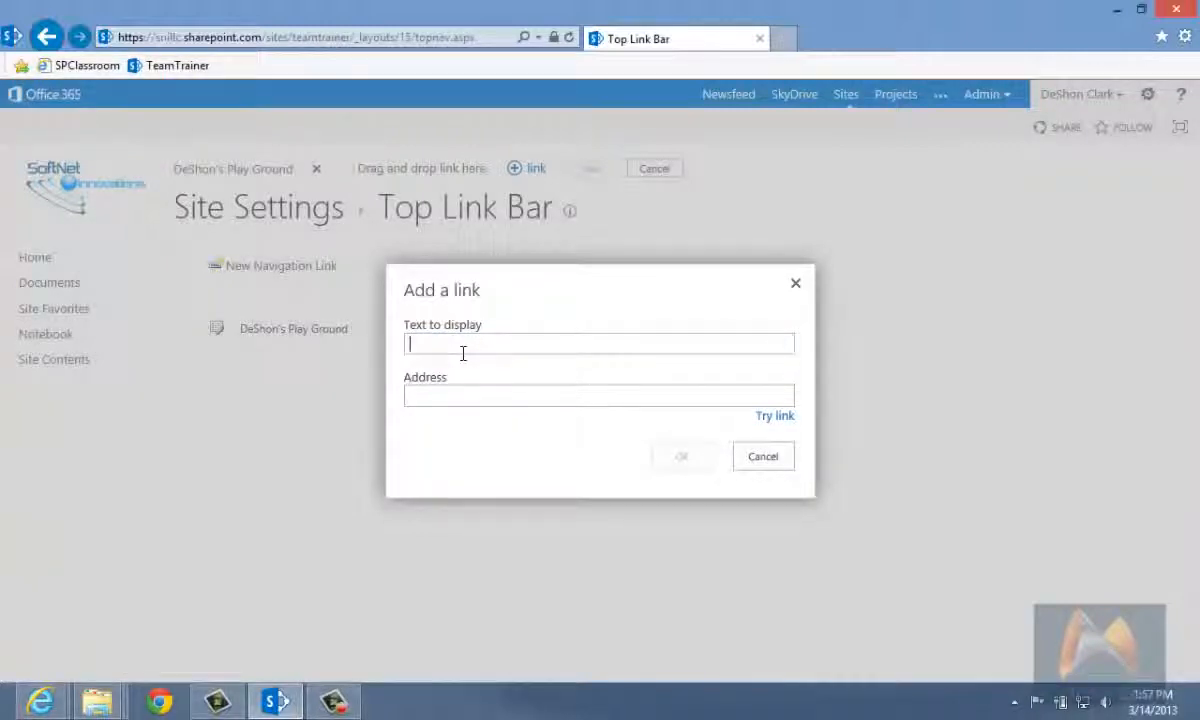
text(Yahoo)
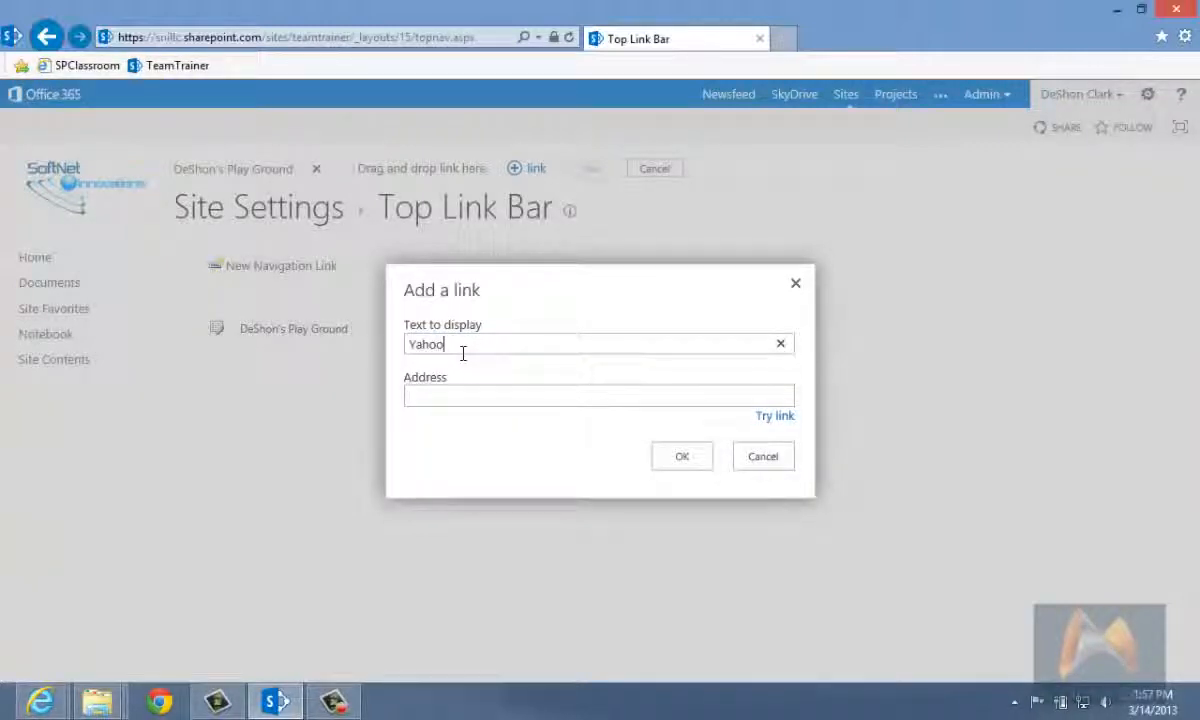
text(!)
key(Tab)
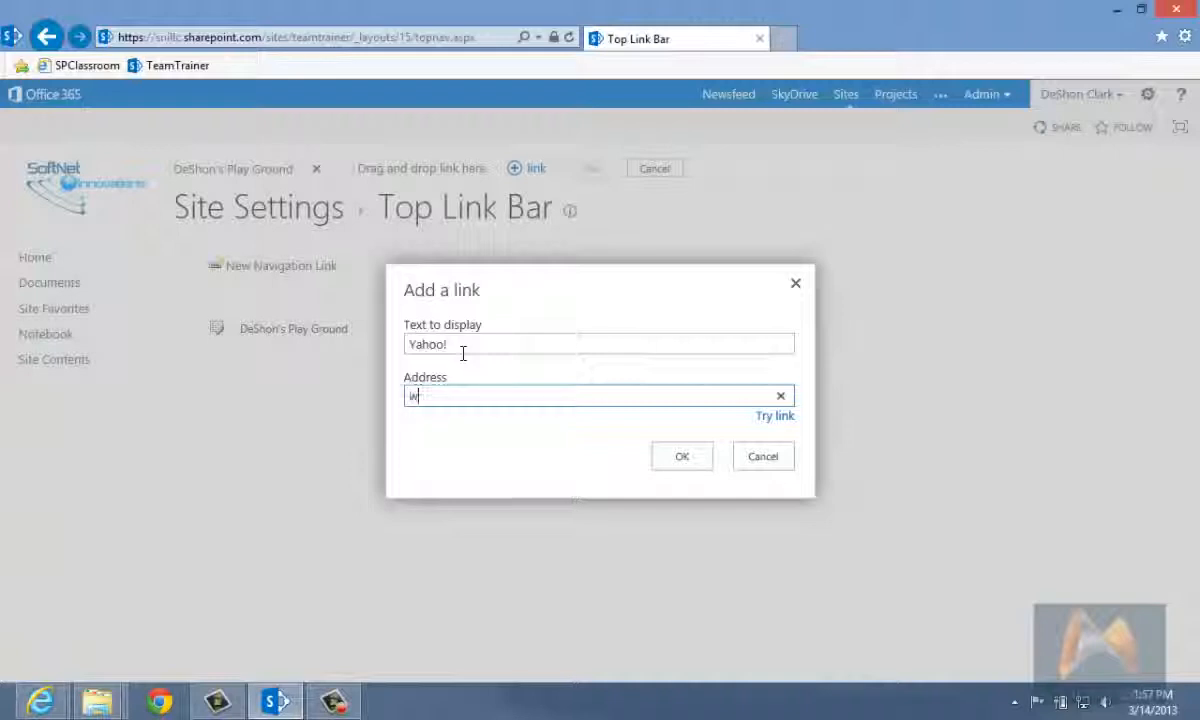
text(htrt)
key(BackSpace)
key(BackSpace)
text(tp://www.yahoo.com)
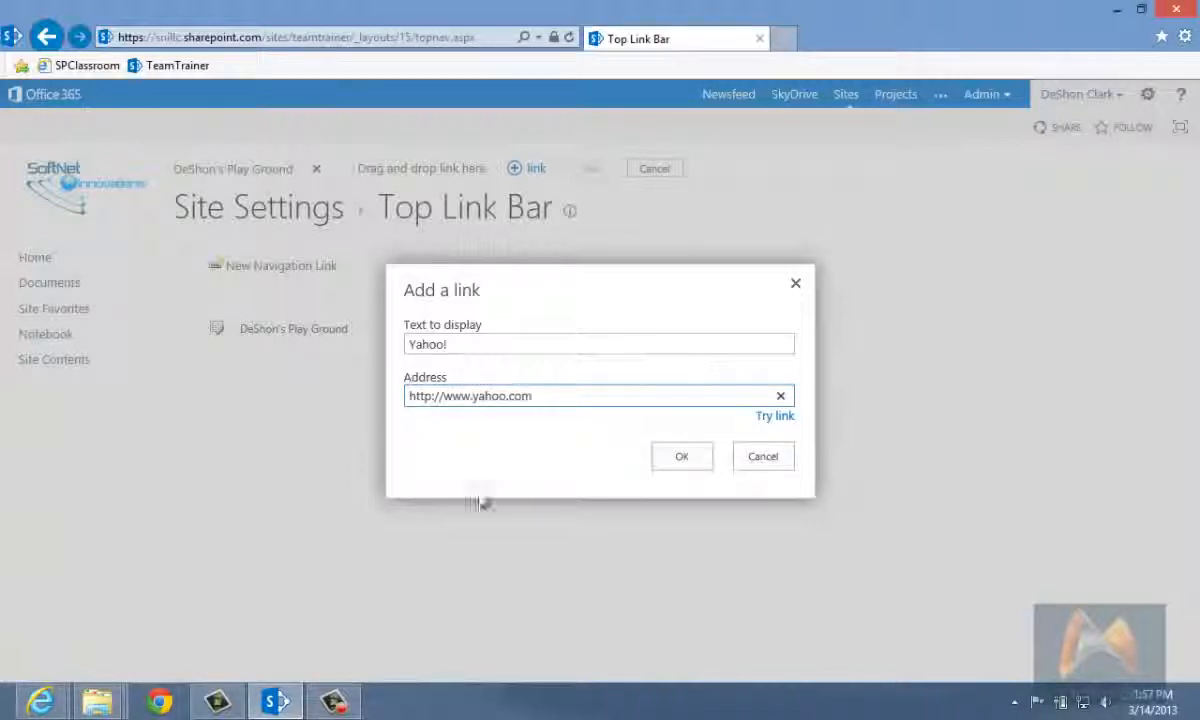
click(684, 460)
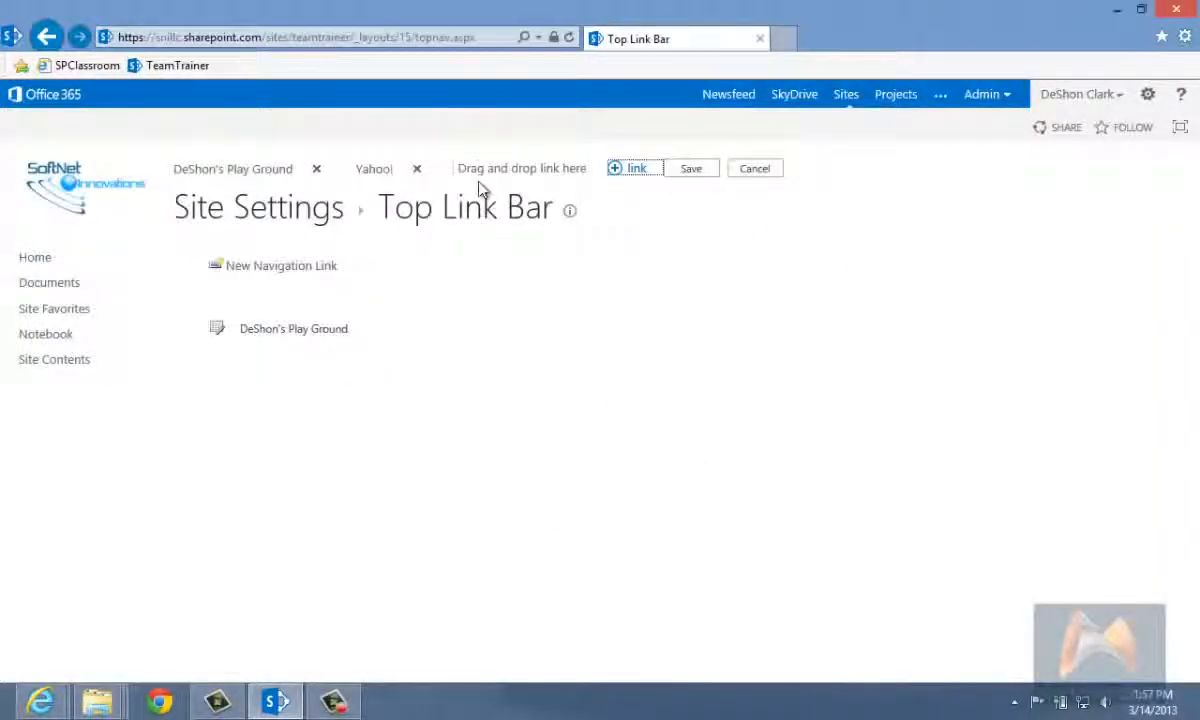
click(691, 168)
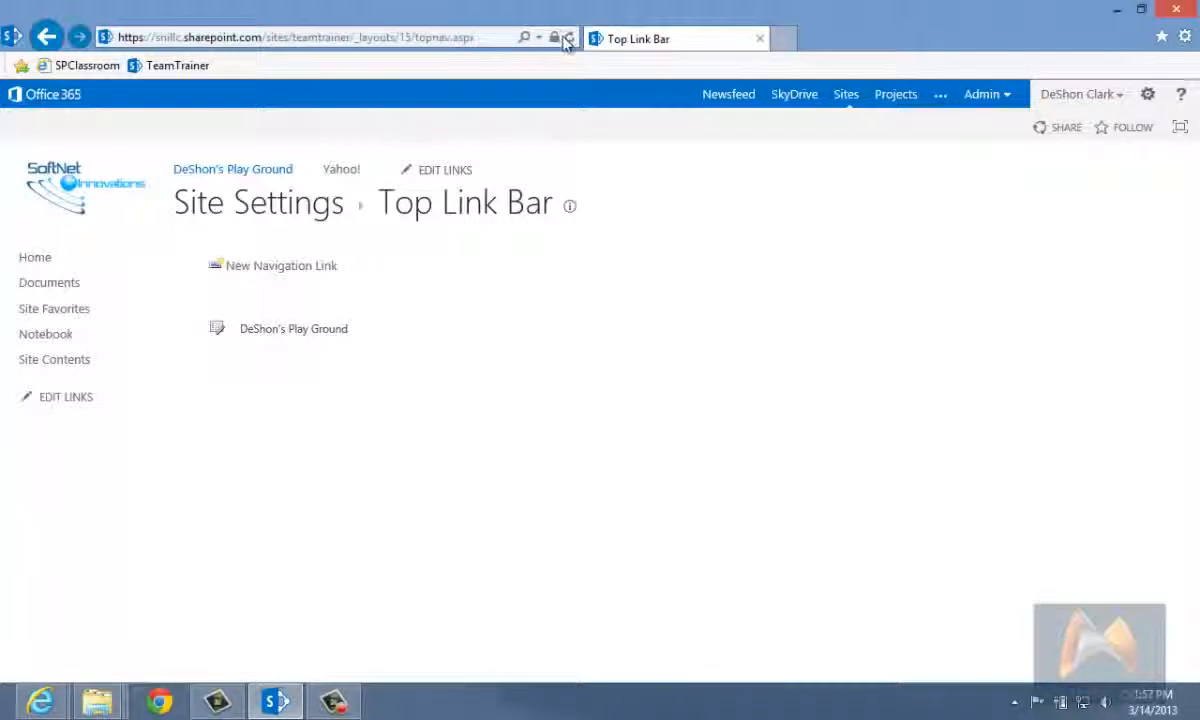
click(567, 38)
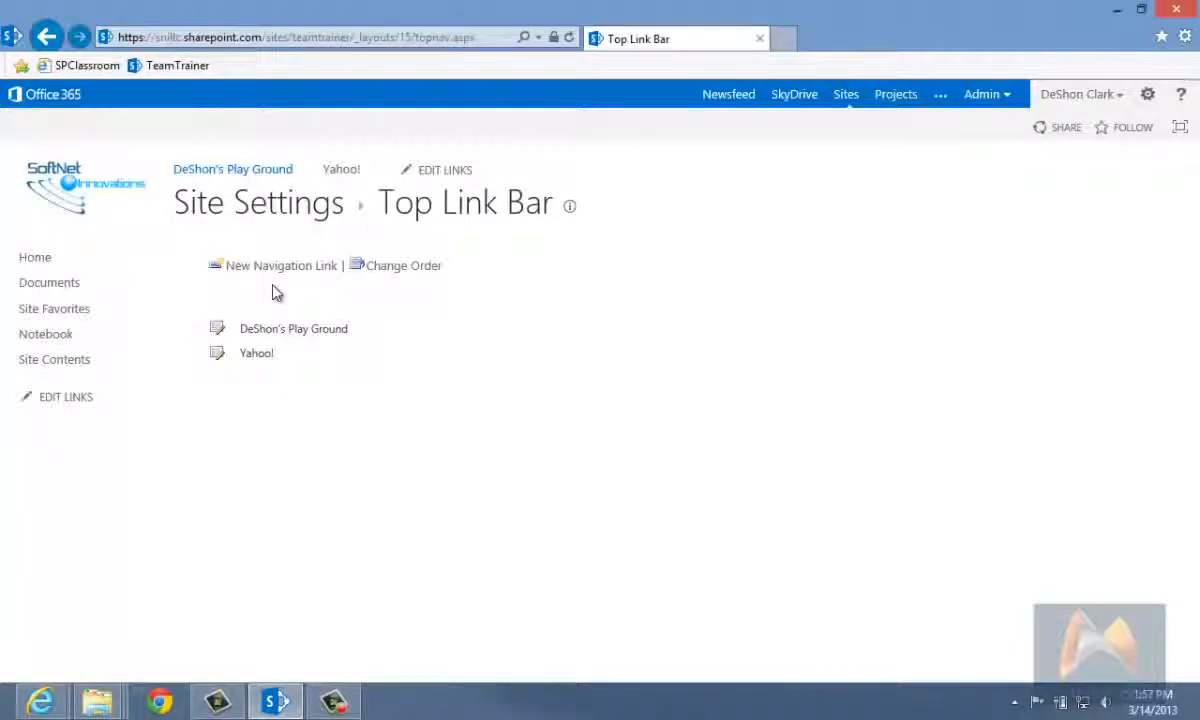
Step: Open Change the look from Site Settings and browse the gallery of available site designs
click(1147, 94)
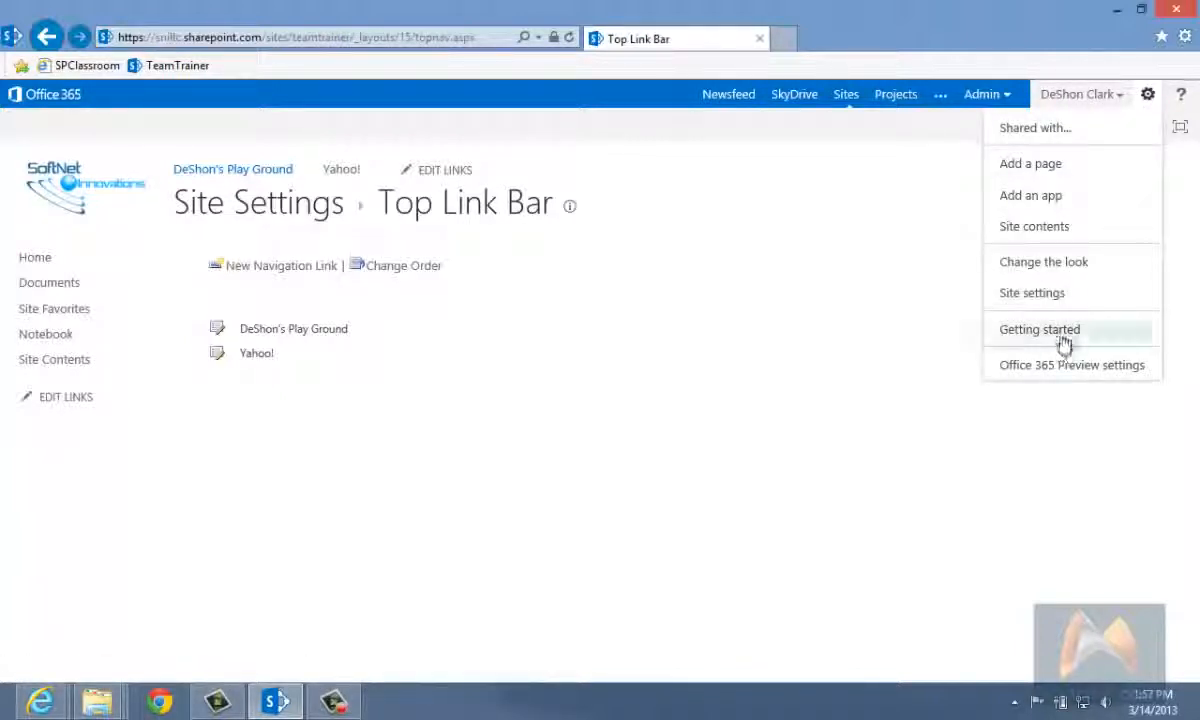
click(1033, 293)
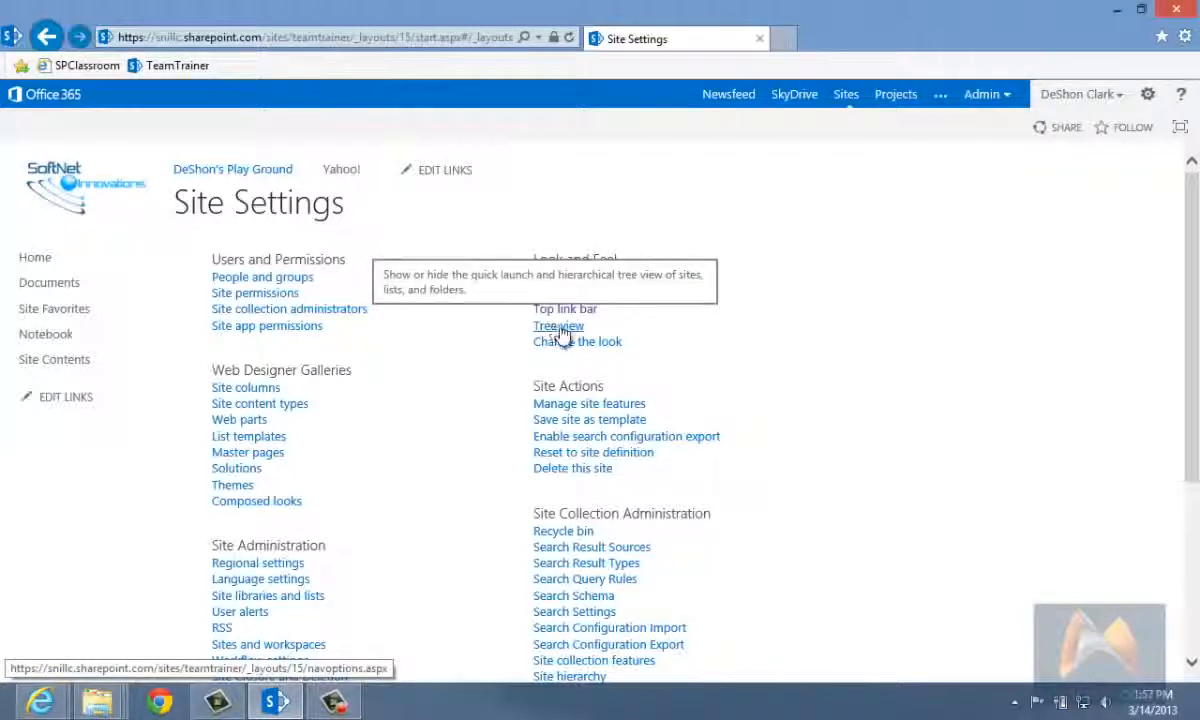
click(577, 342)
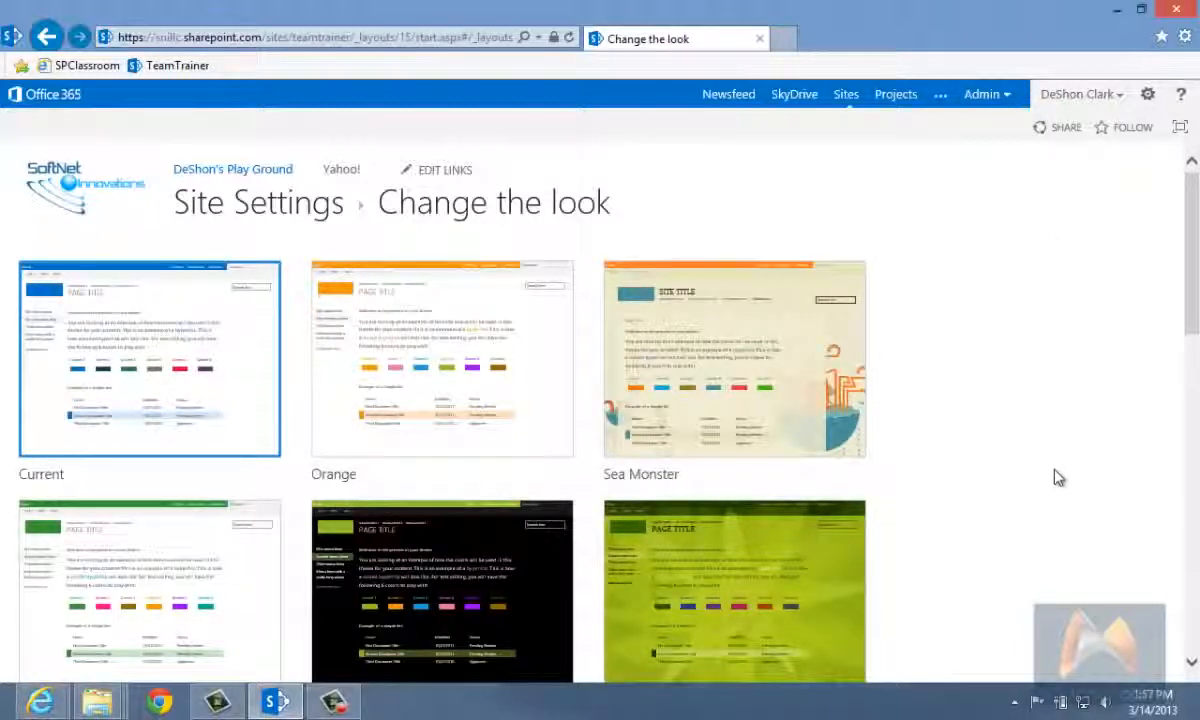
scroll(1058, 478, down, 5)
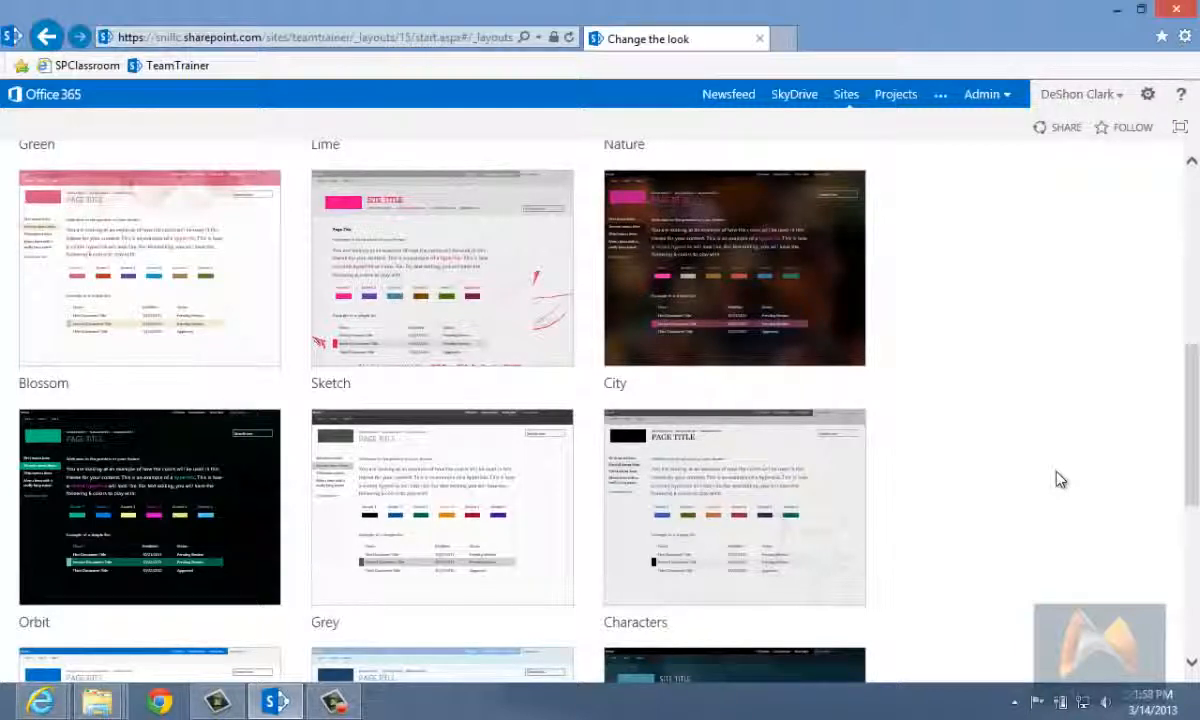
scroll(1060, 480, down, 5)
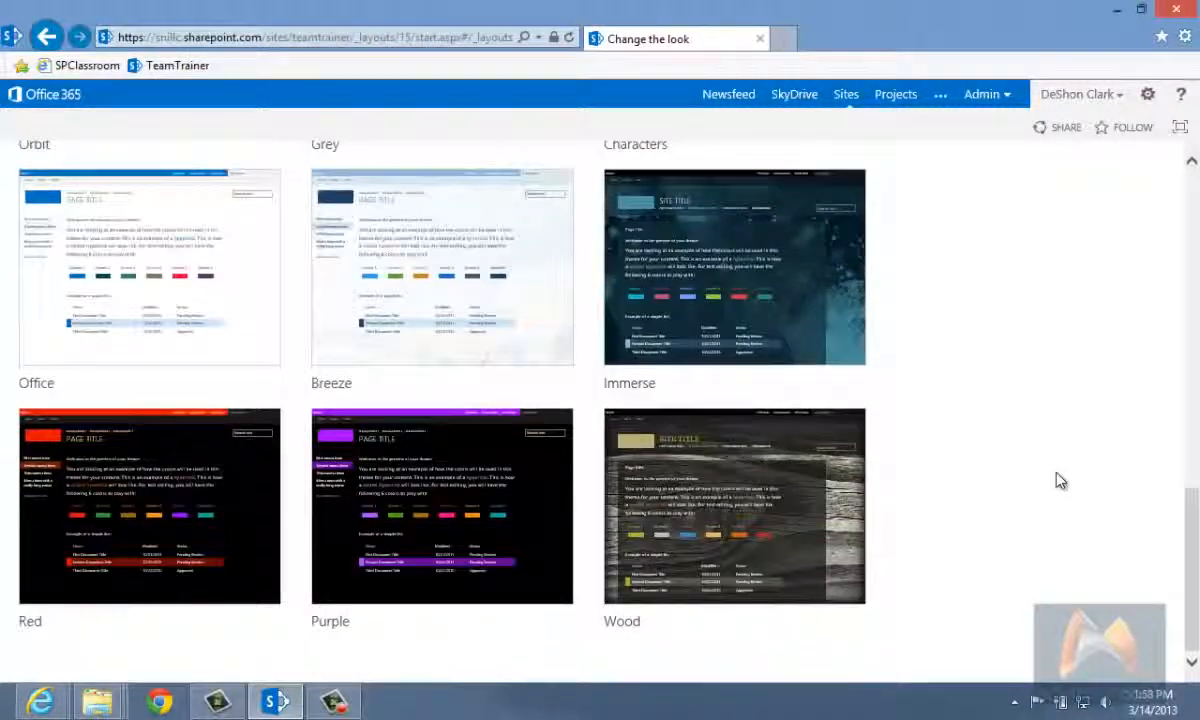
Step: Select the Breeze design from the gallery of site looks
scroll(1060, 480, up, 2)
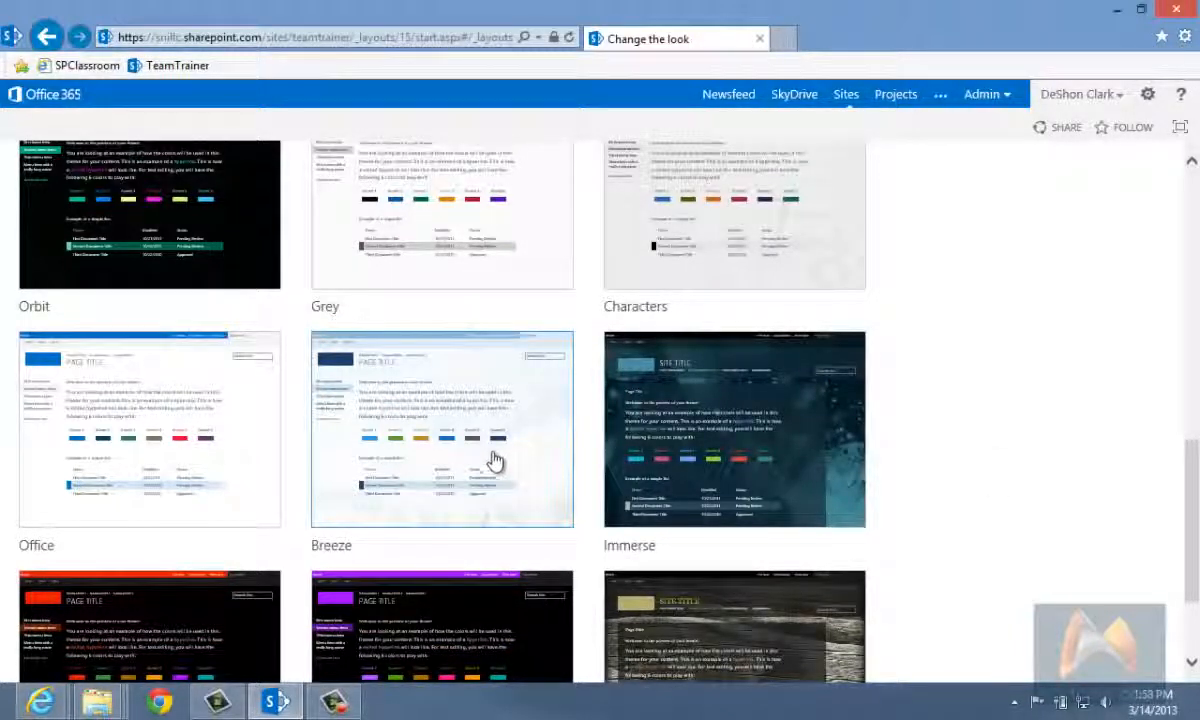
scroll(495, 458, down, 2)
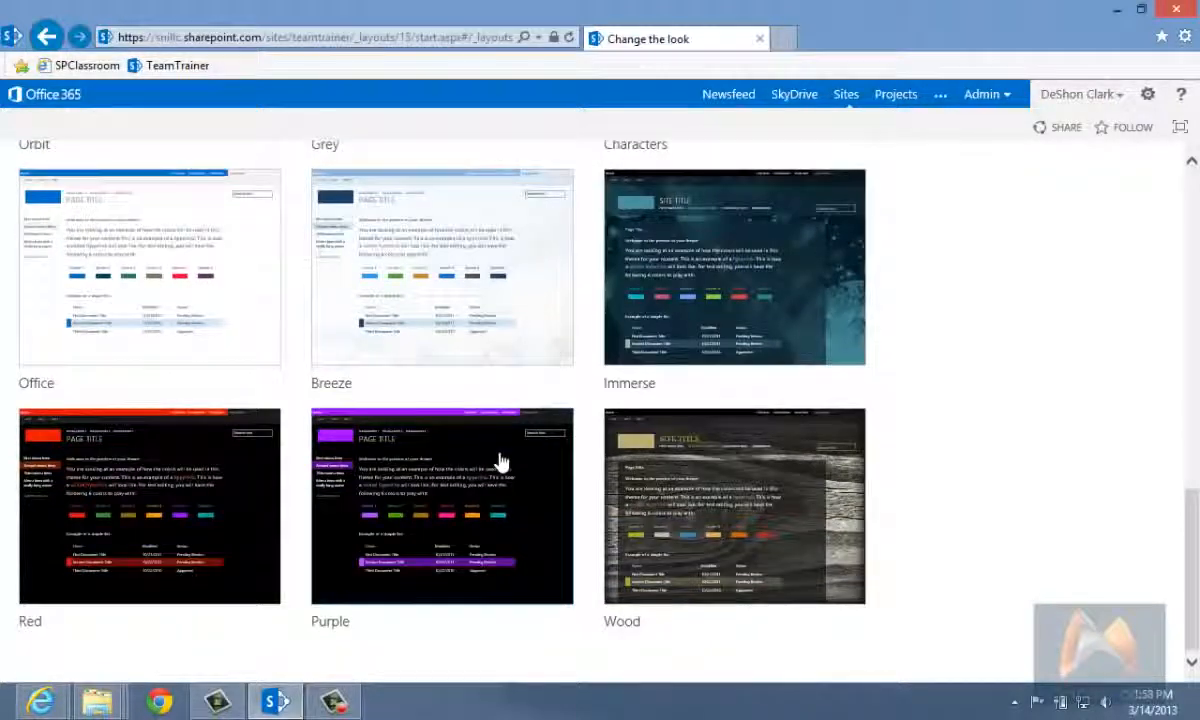
scroll(500, 462, up, 2)
click(469, 429)
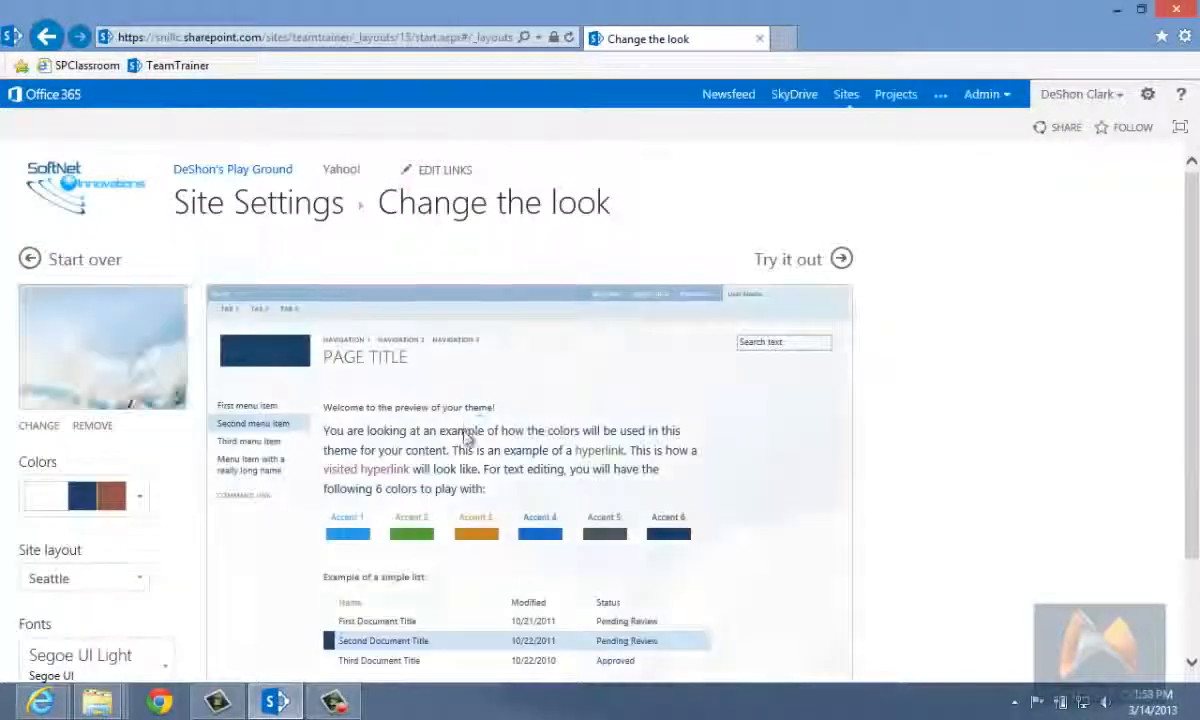
Step: Browse the available color palettes for the Breeze design and apply the black palette with the teal accent
scroll(482, 450, down, 2)
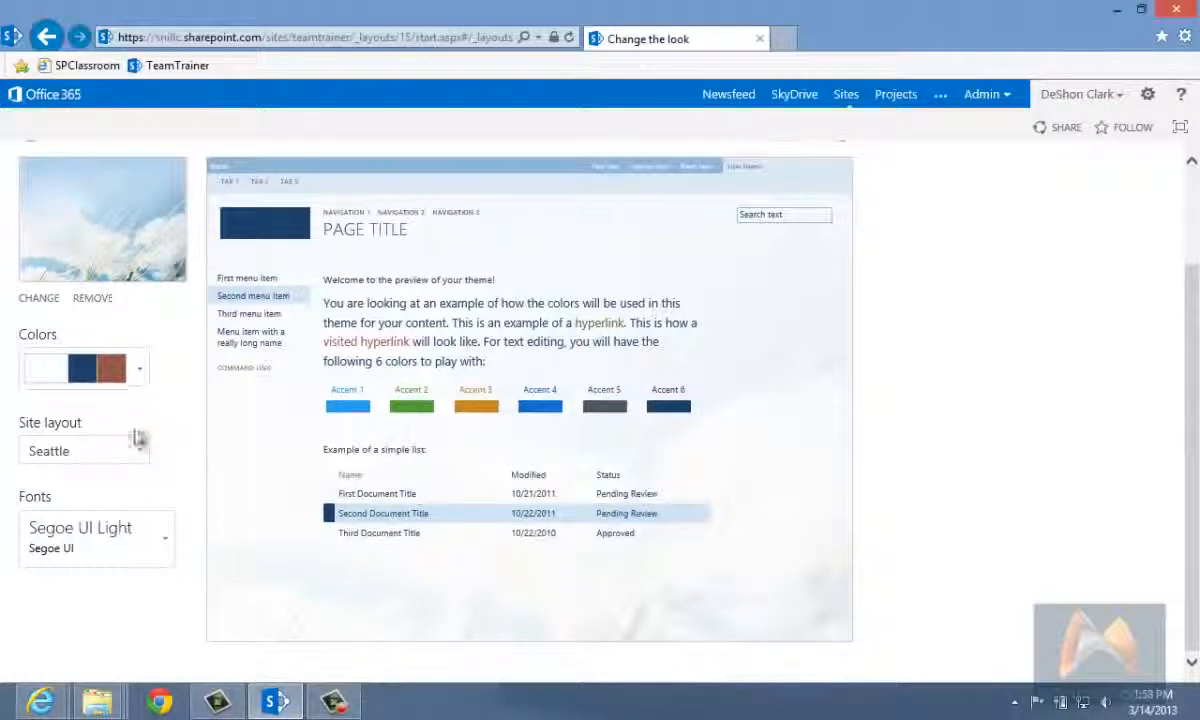
click(137, 374)
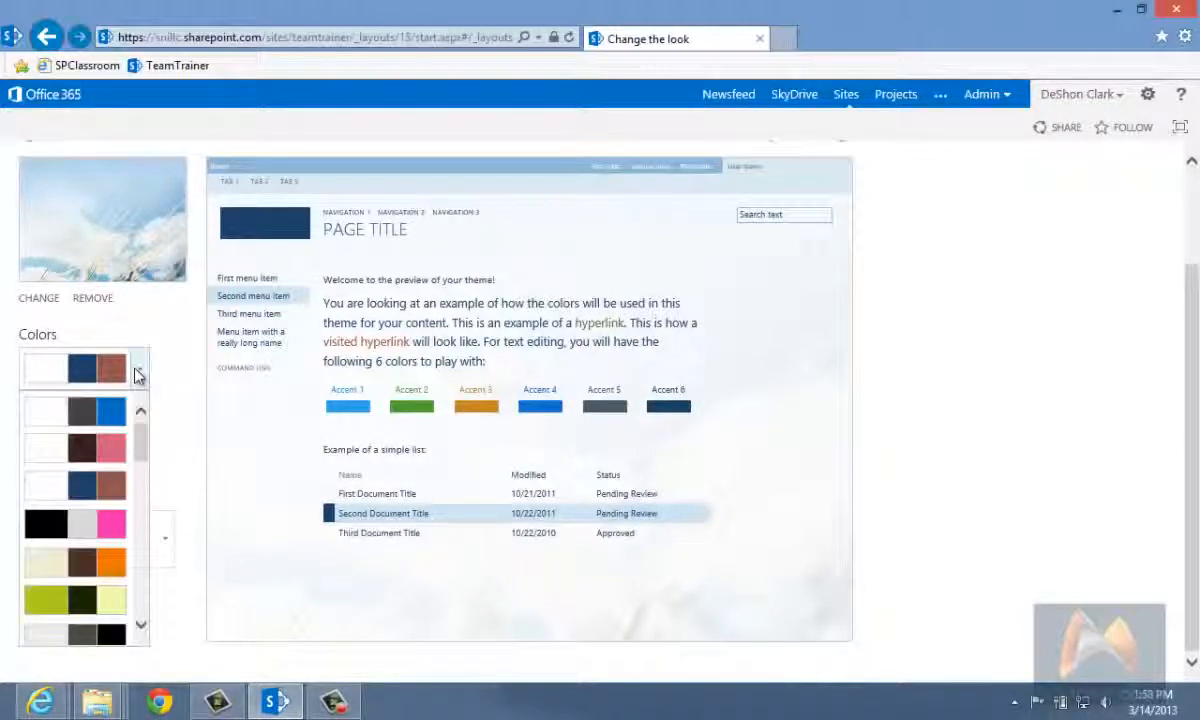
drag(147, 450, 147, 557)
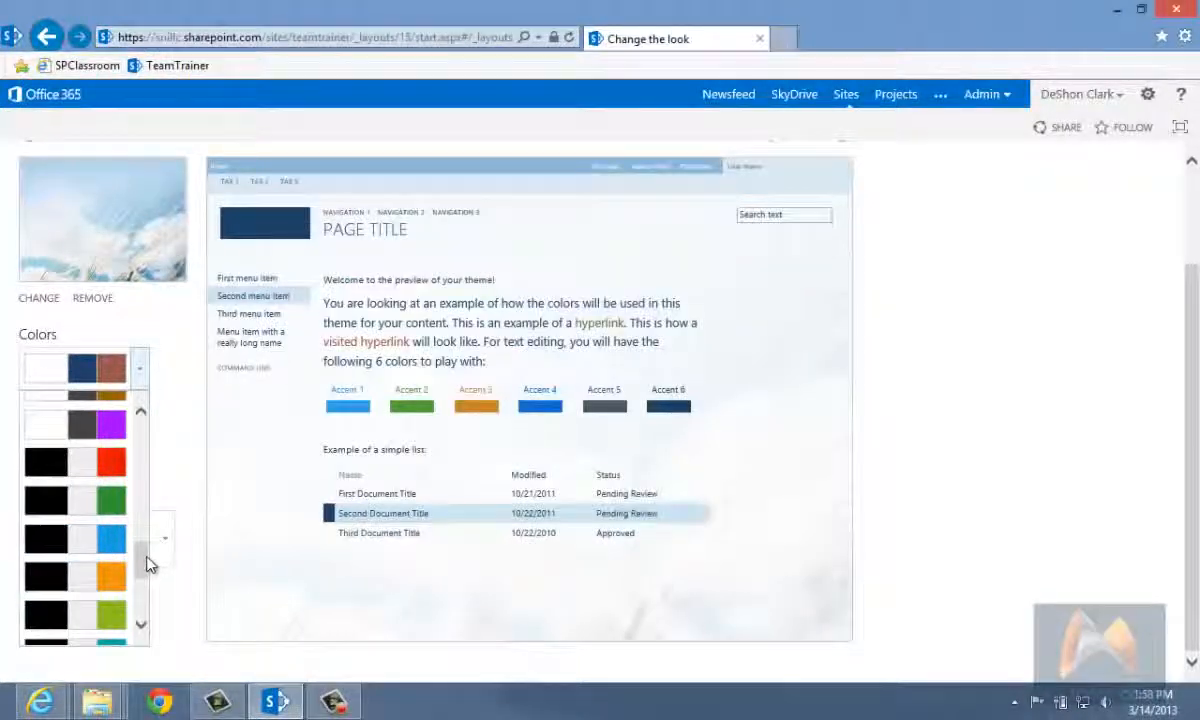
drag(145, 561, 145, 597)
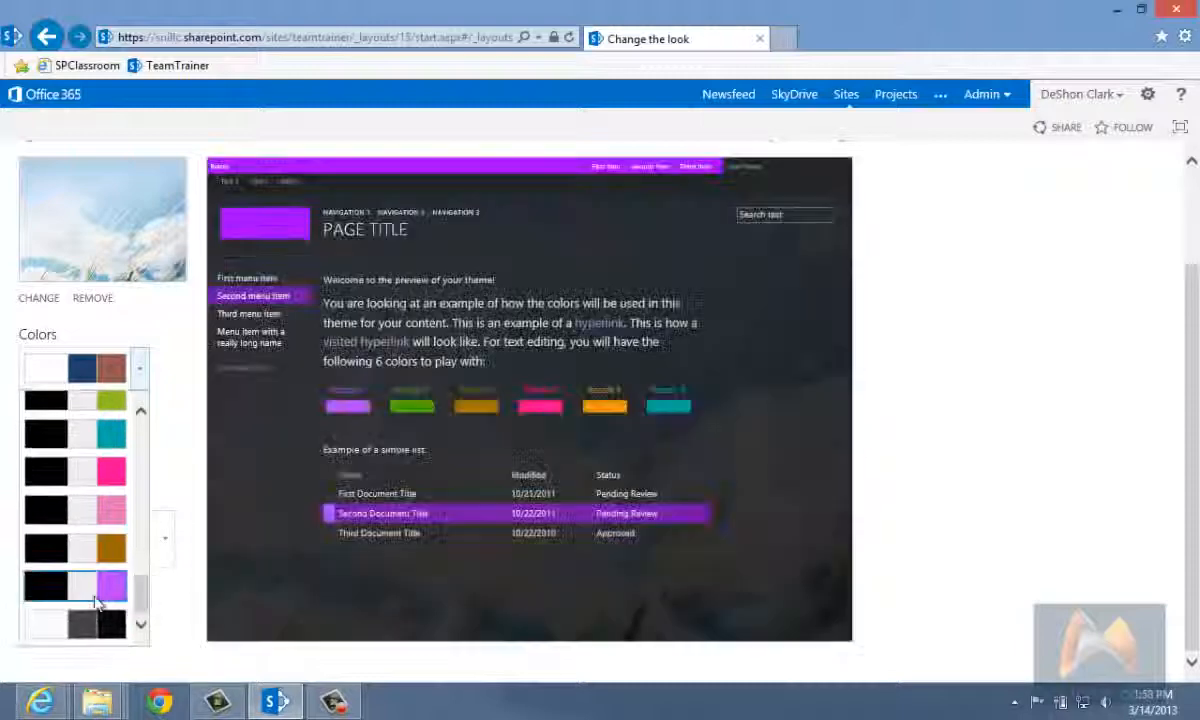
click(119, 434)
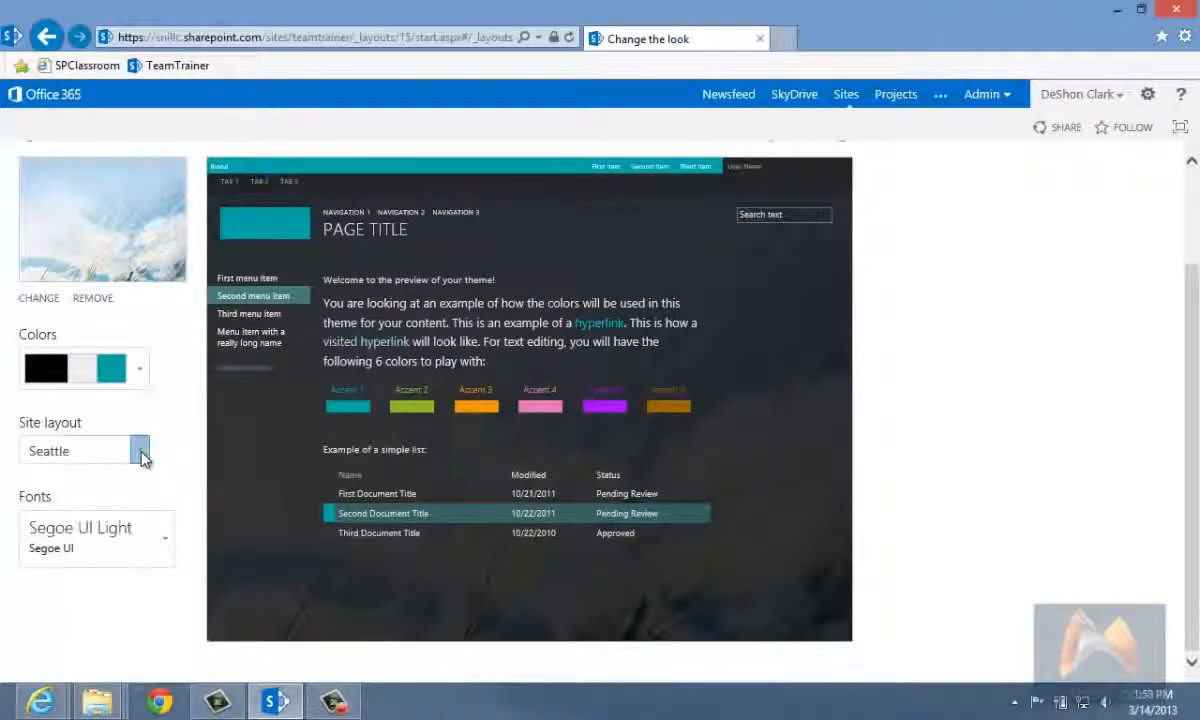
Step: Check the site layout choices, browse the font schemes and set the fonts to Blueprint MT Pro with Corbel
click(142, 455)
click(142, 458)
click(160, 546)
scroll(181, 476, down, 1)
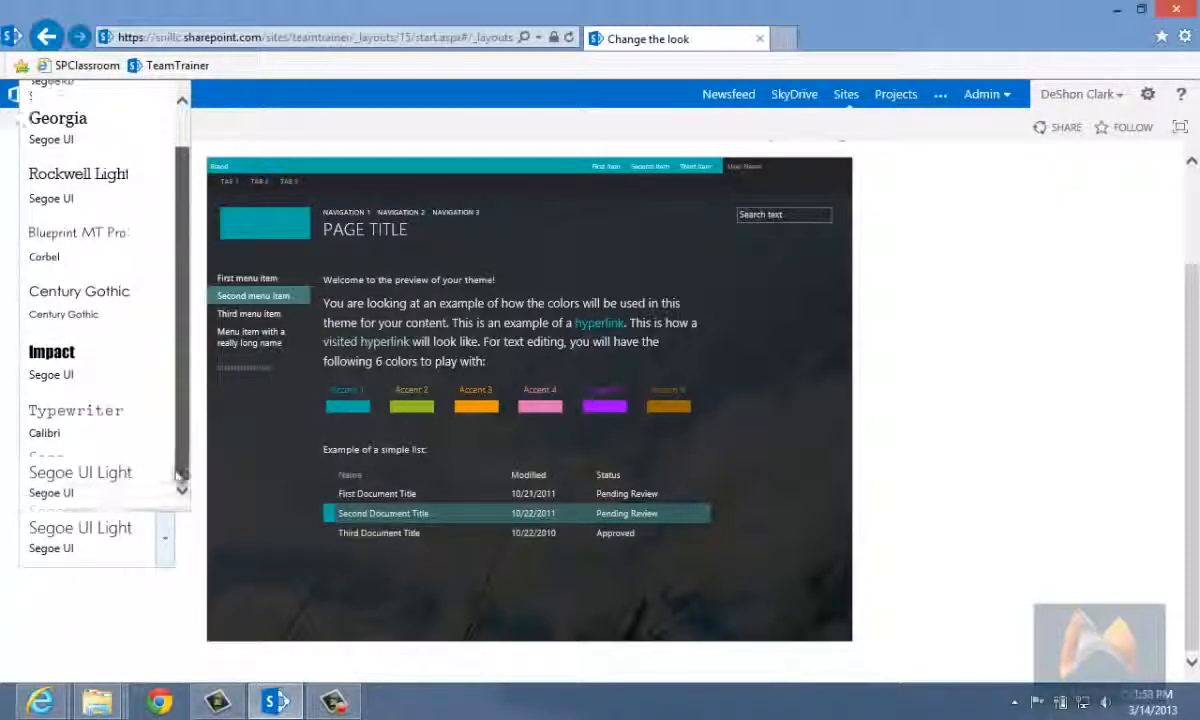
scroll(181, 470, up, 1)
scroll(175, 430, down, 1)
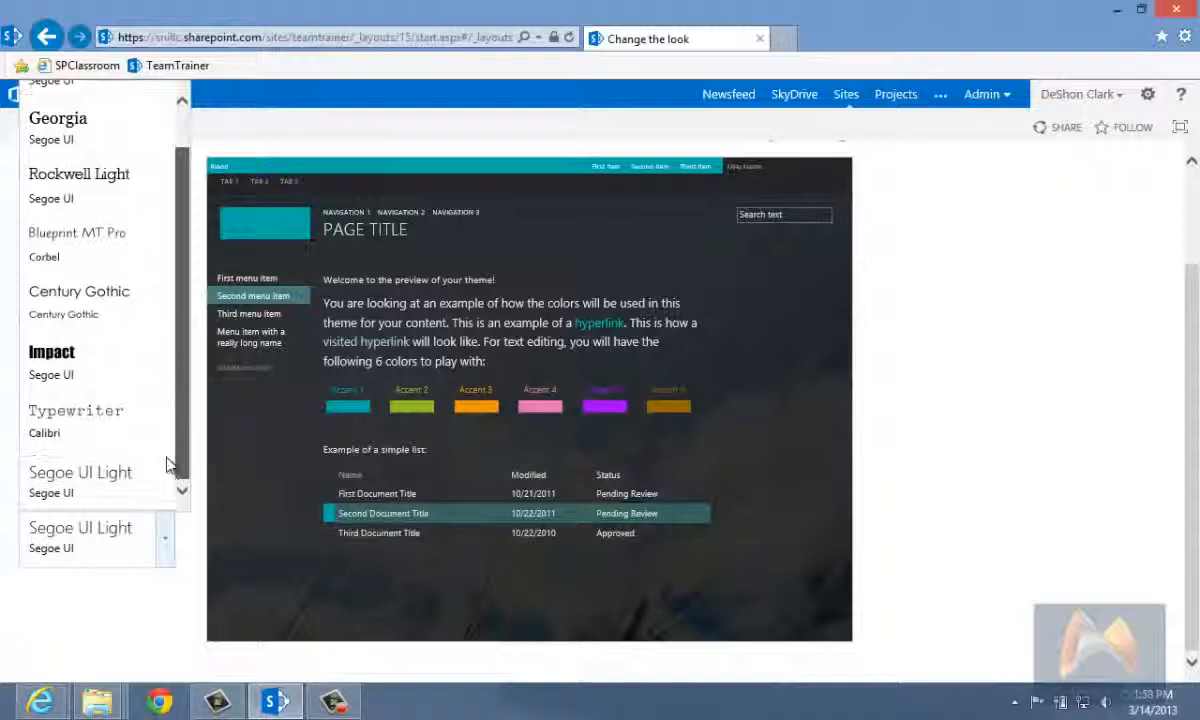
click(97, 483)
click(165, 530)
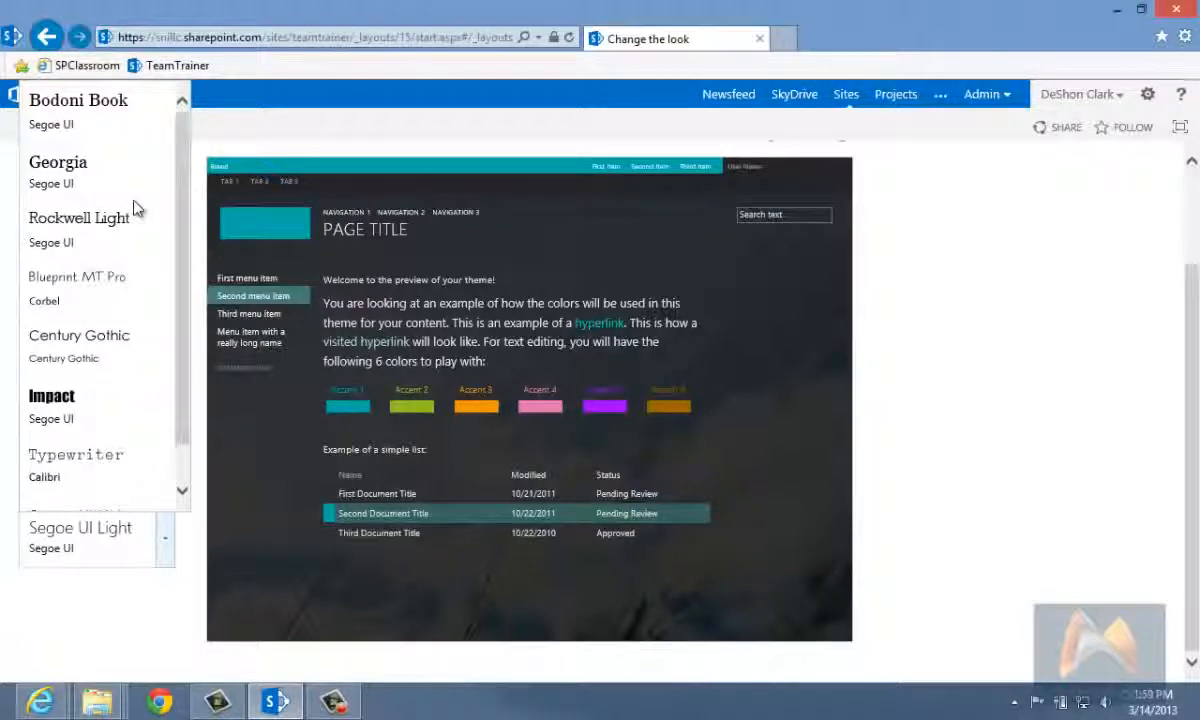
click(97, 284)
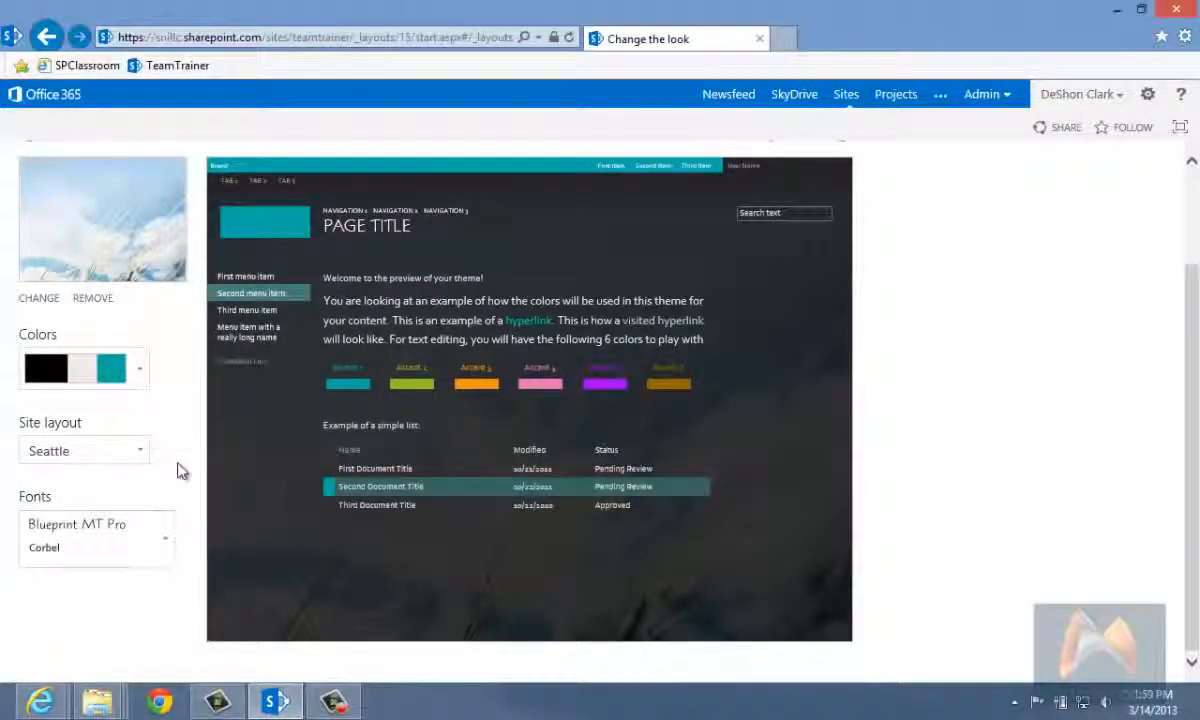
Step: Remove the background image from the design and confirm the removal
scroll(1018, 477, up, 2)
scroll(1018, 477, down, 2)
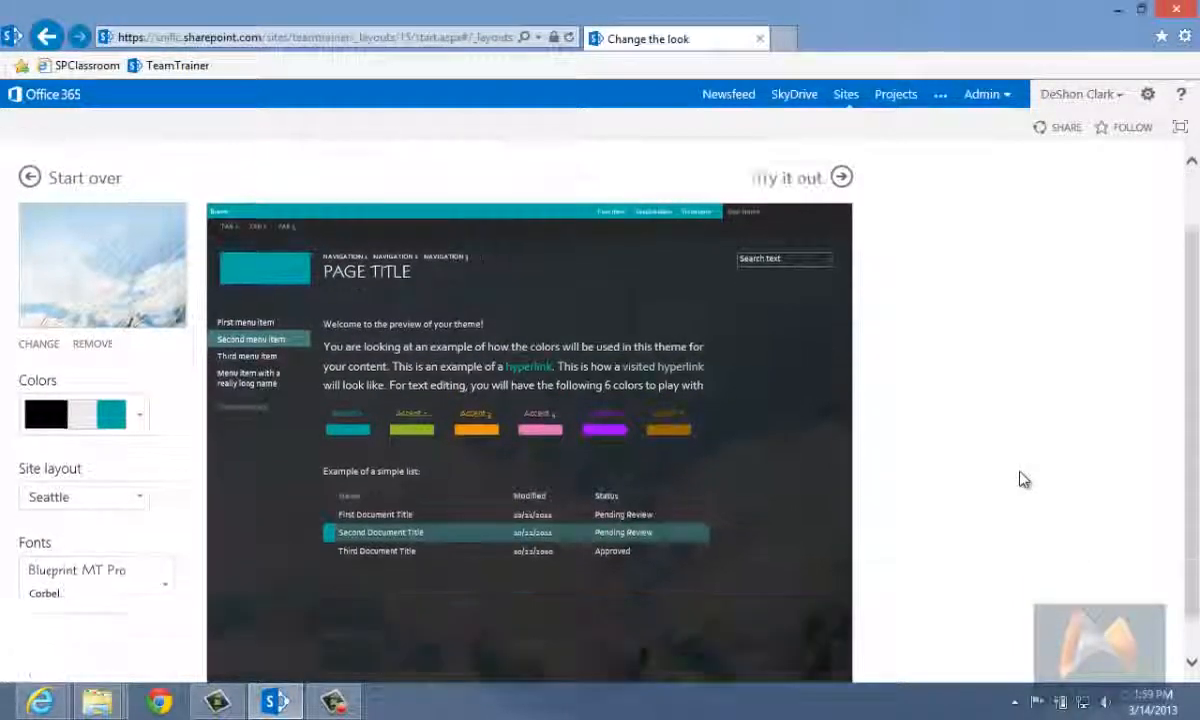
scroll(1020, 480, up, 2)
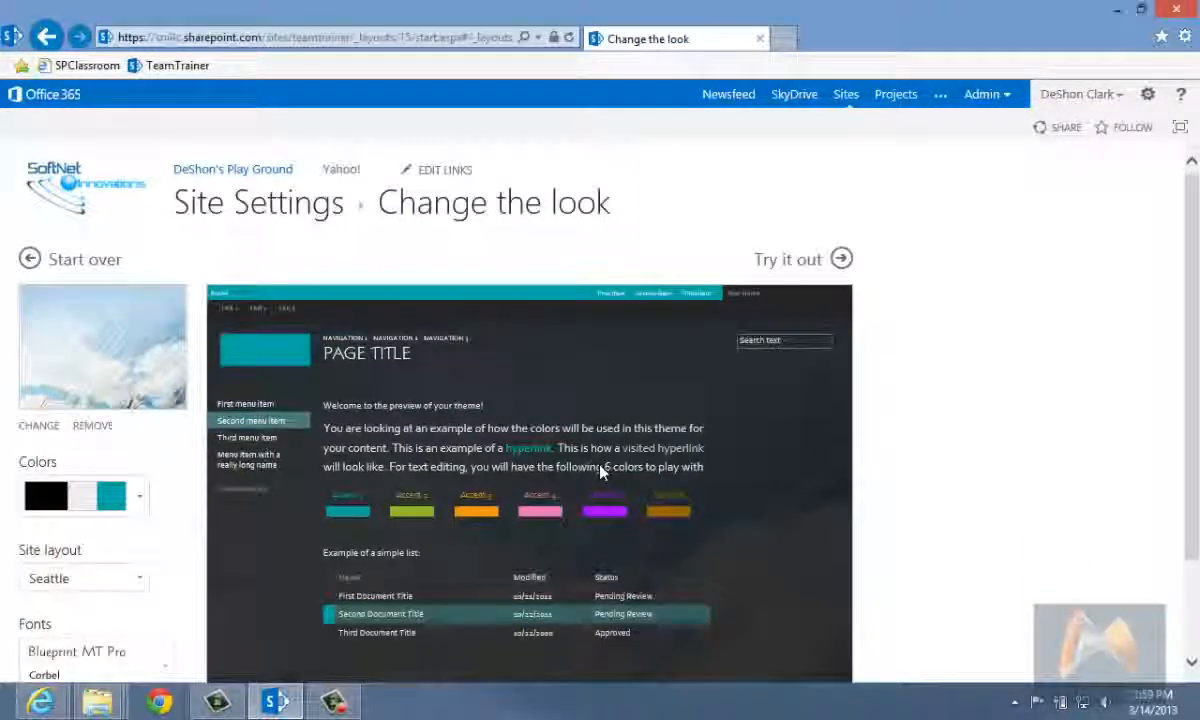
scroll(562, 435, down, 2)
click(95, 298)
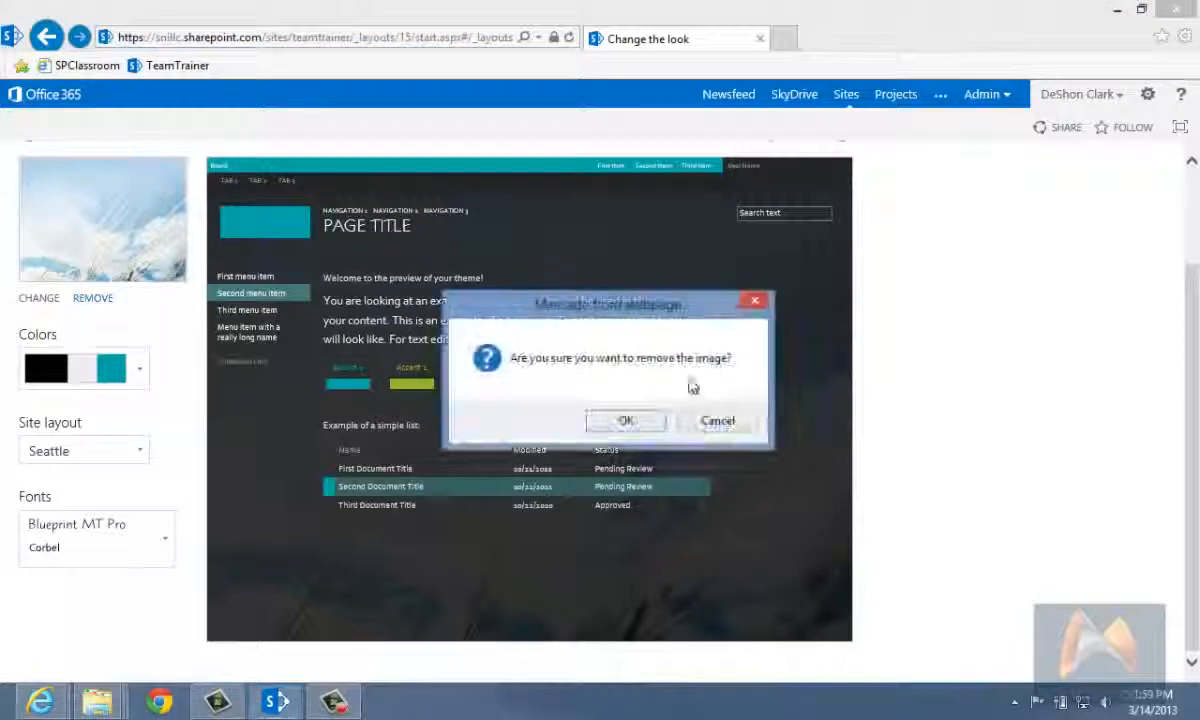
click(635, 428)
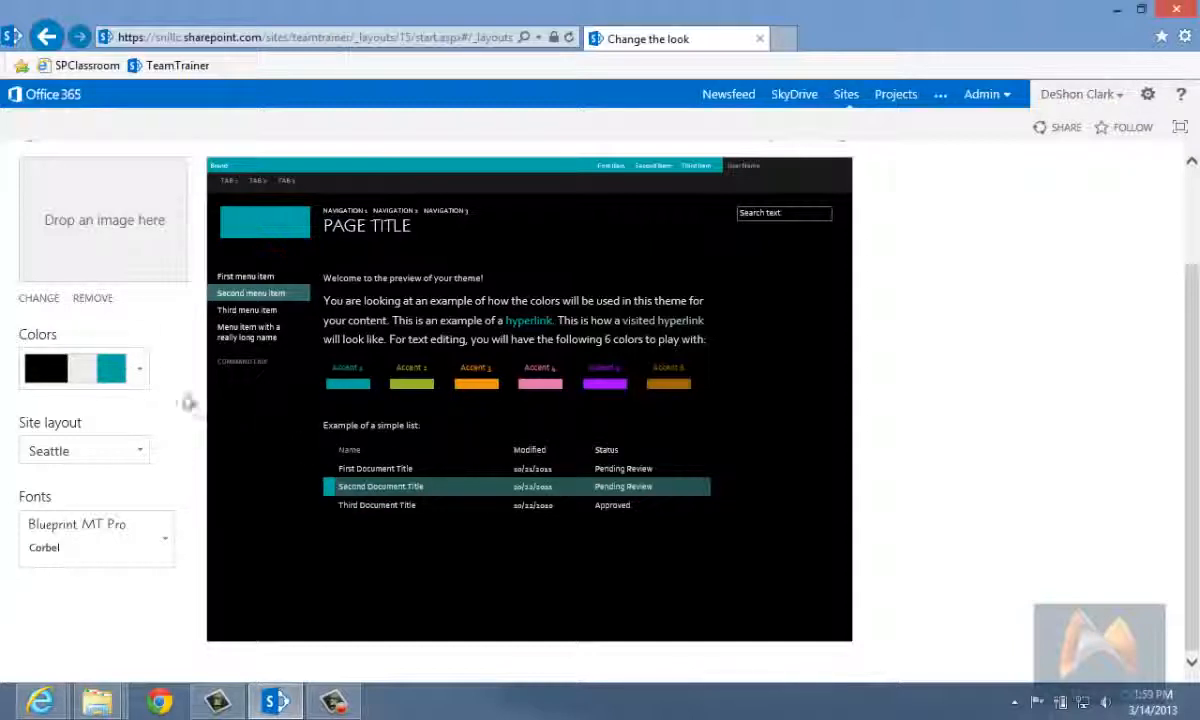
Step: Upload spclassroom-desktop-bgl.jpg from the scratch folder in SPClassroom as the design's new background image
click(50, 300)
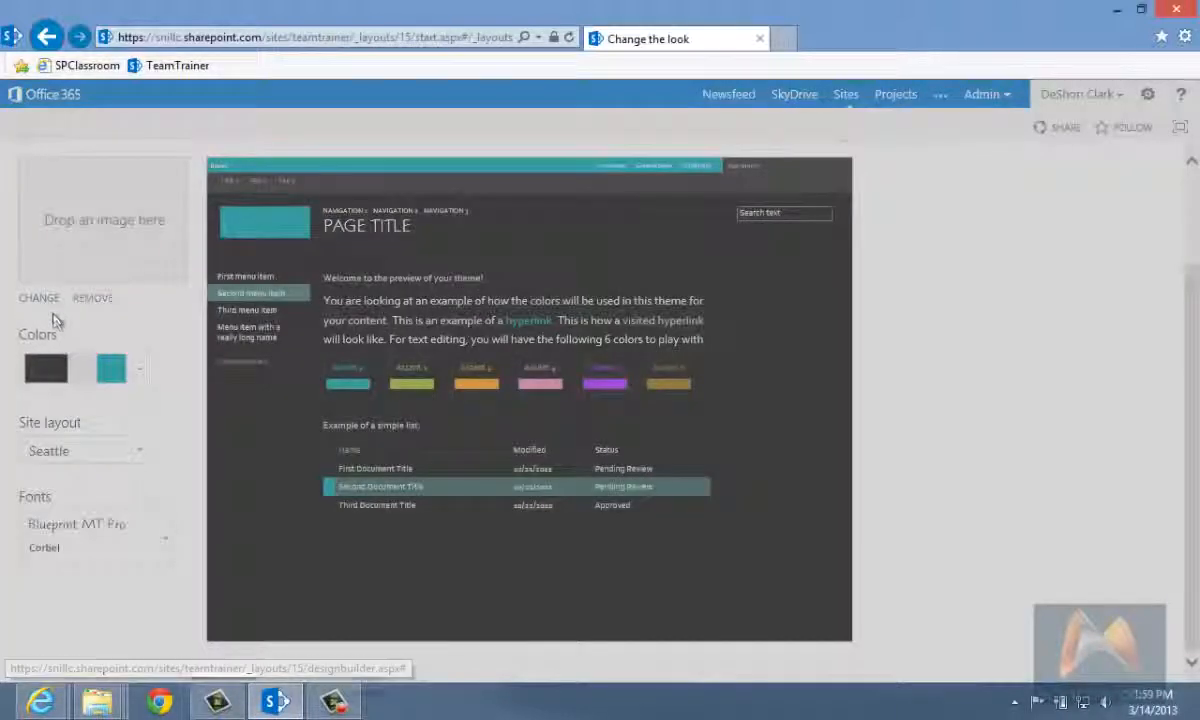
click(843, 319)
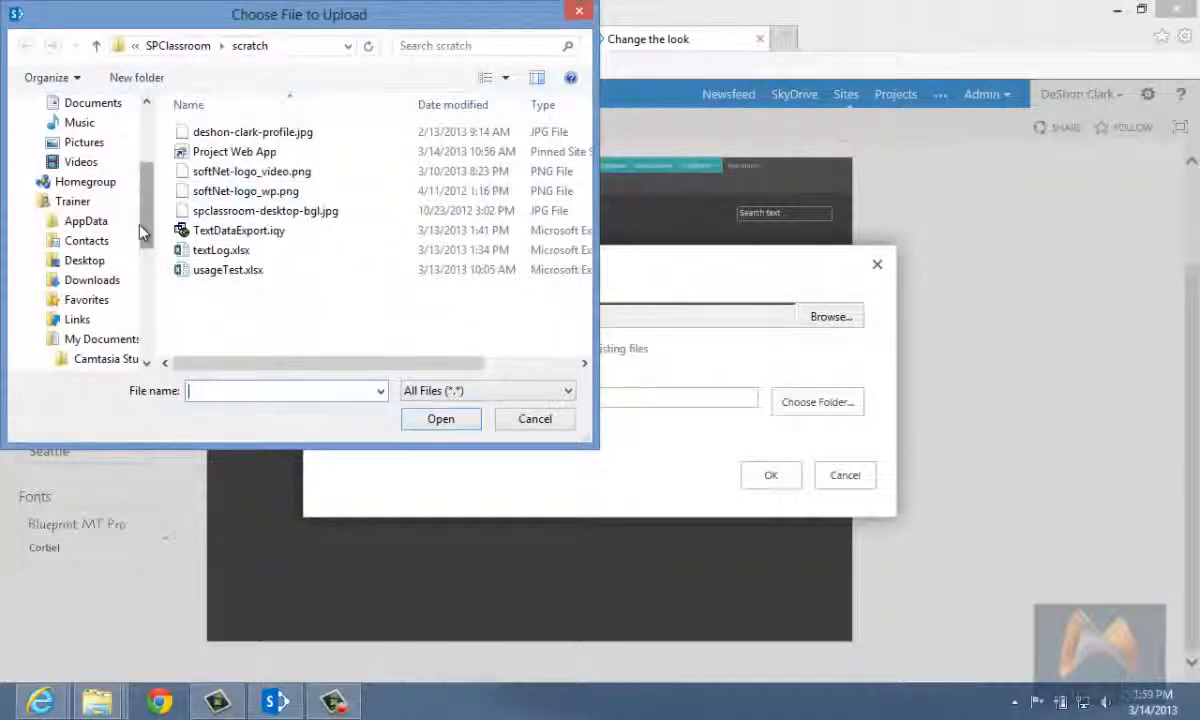
scroll(110, 225, up, 3)
click(95, 240)
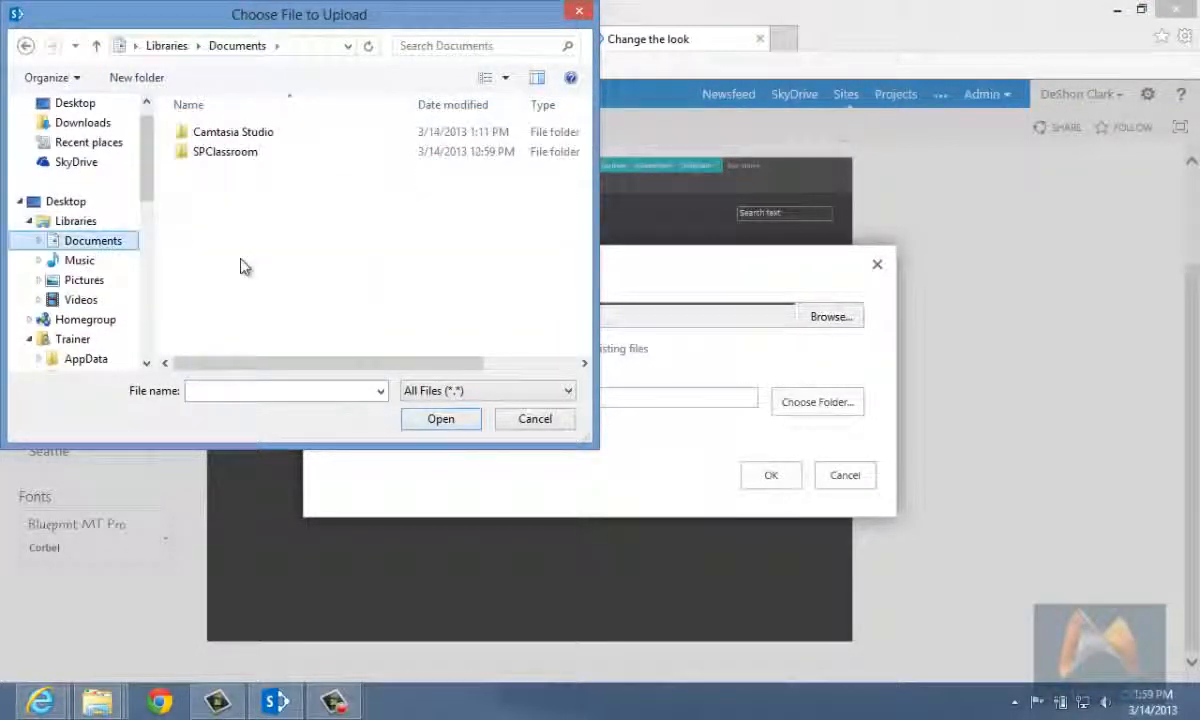
double_click(243, 152)
double_click(210, 133)
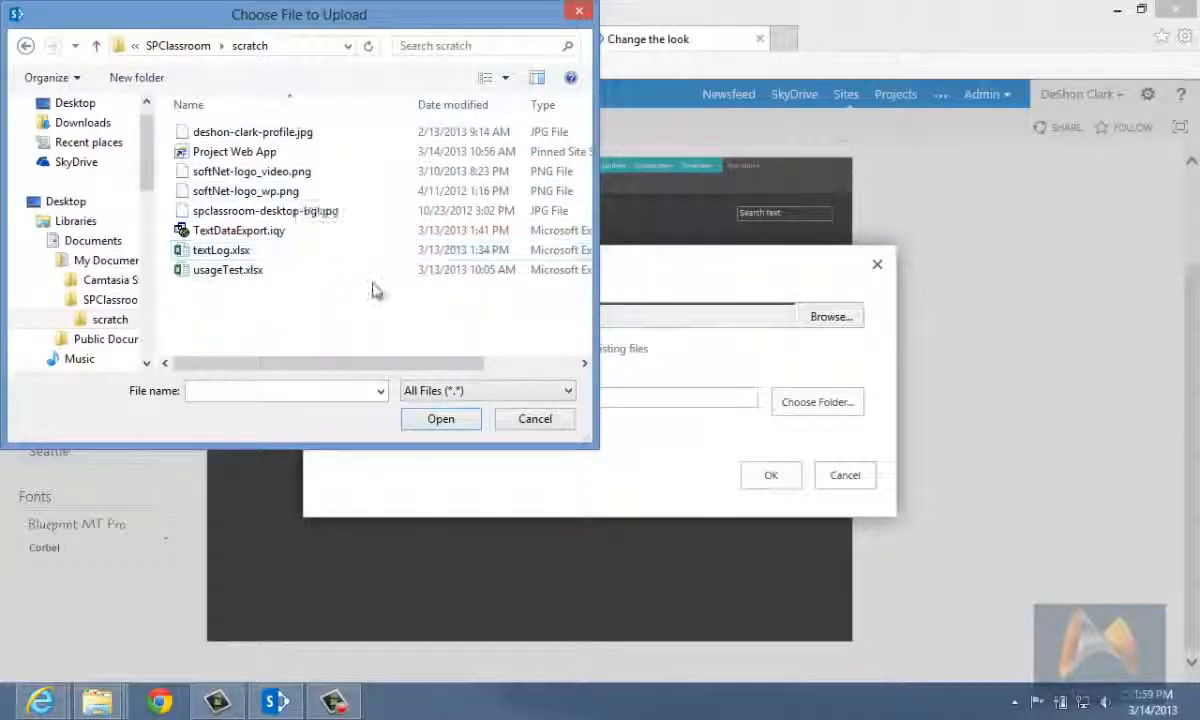
click(322, 212)
click(443, 419)
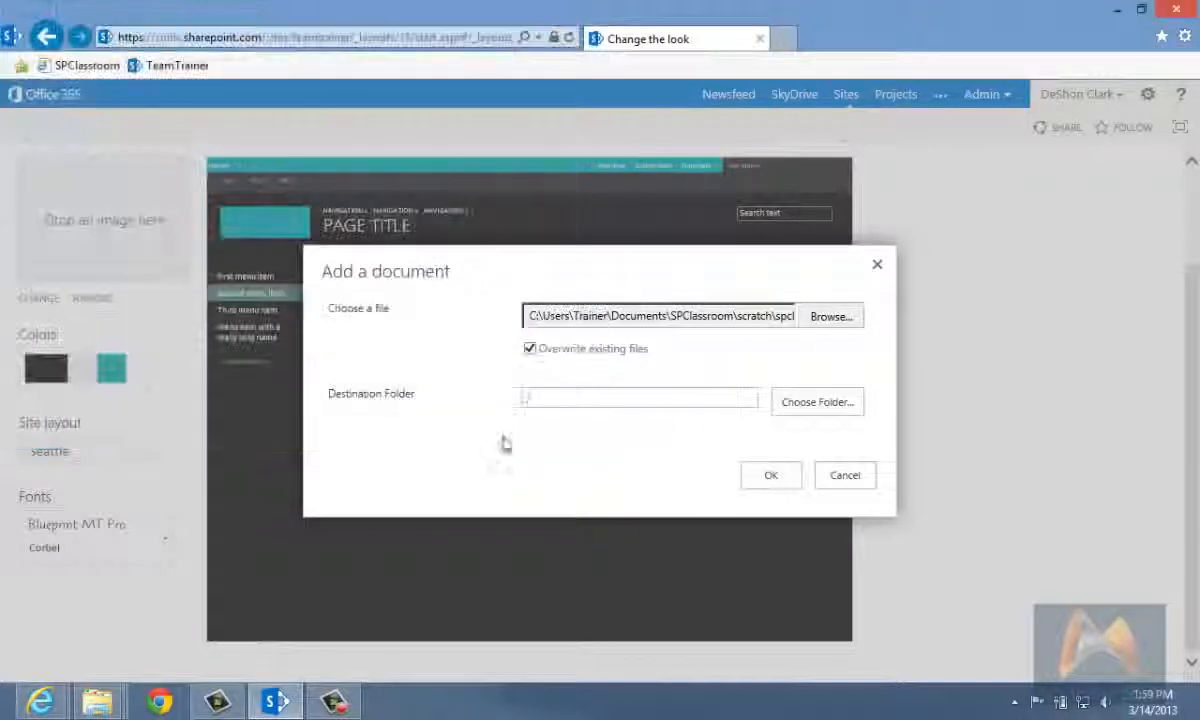
click(773, 477)
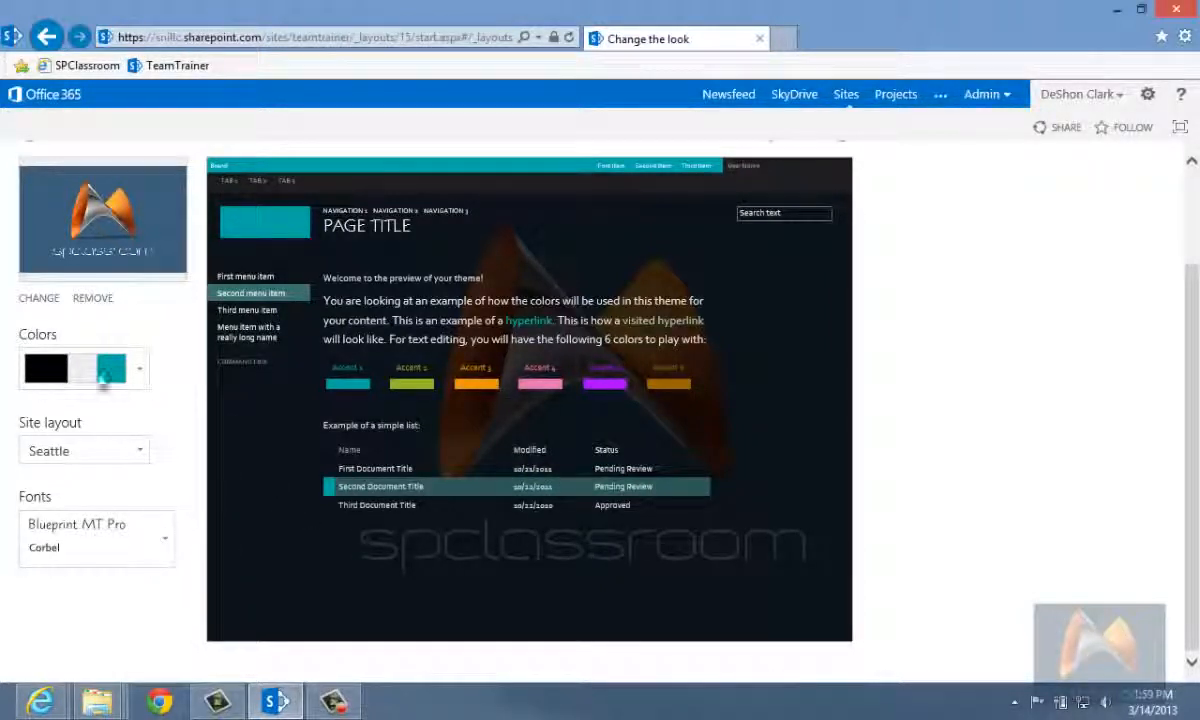
Step: Apply the primarily white palette with dark blue and red, and keep the customized look after previewing it on the site
click(139, 370)
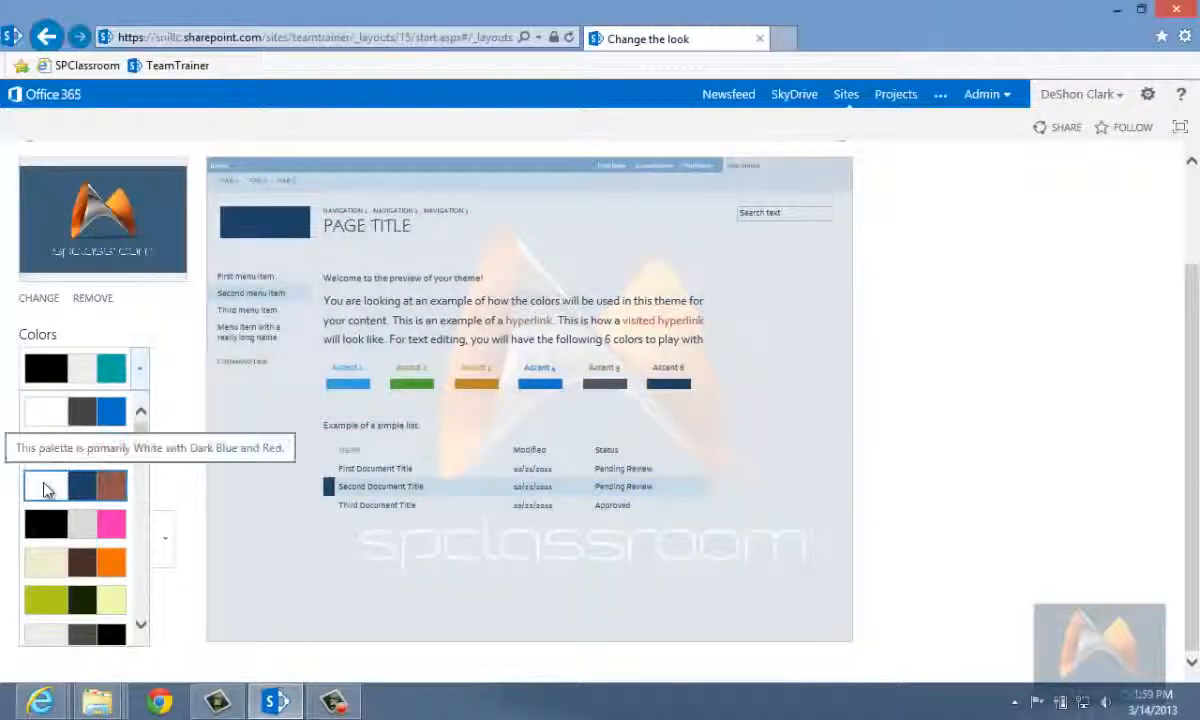
click(44, 488)
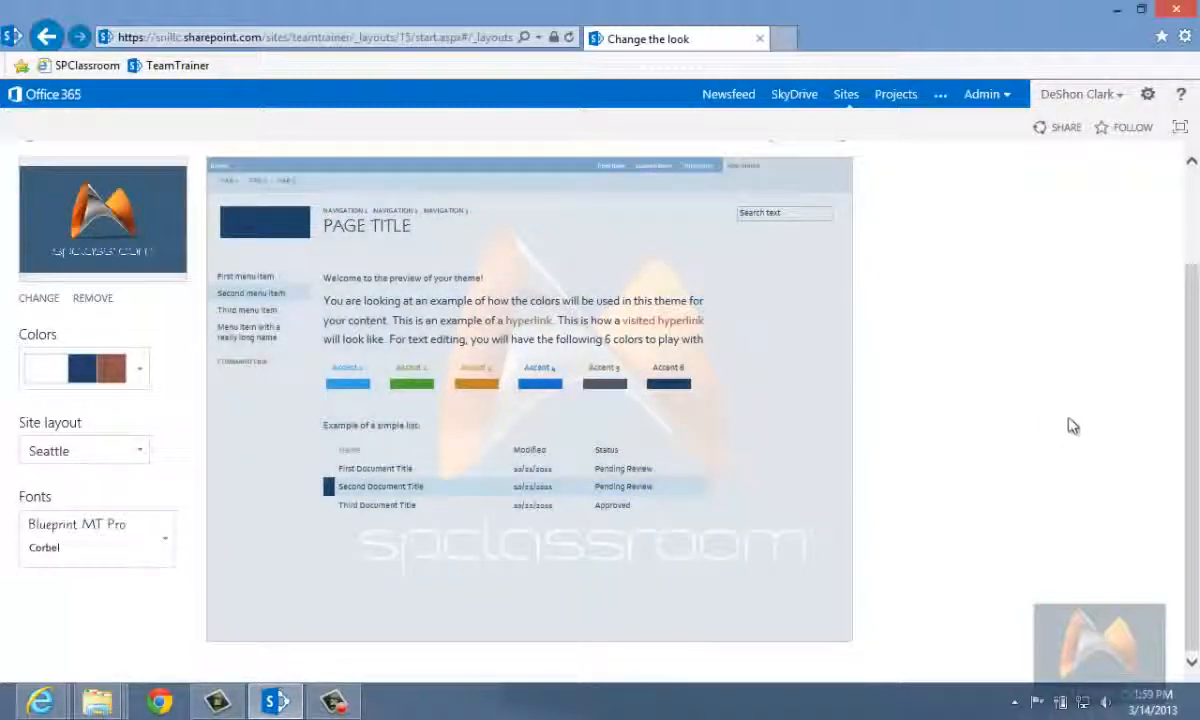
scroll(925, 455, up, 2)
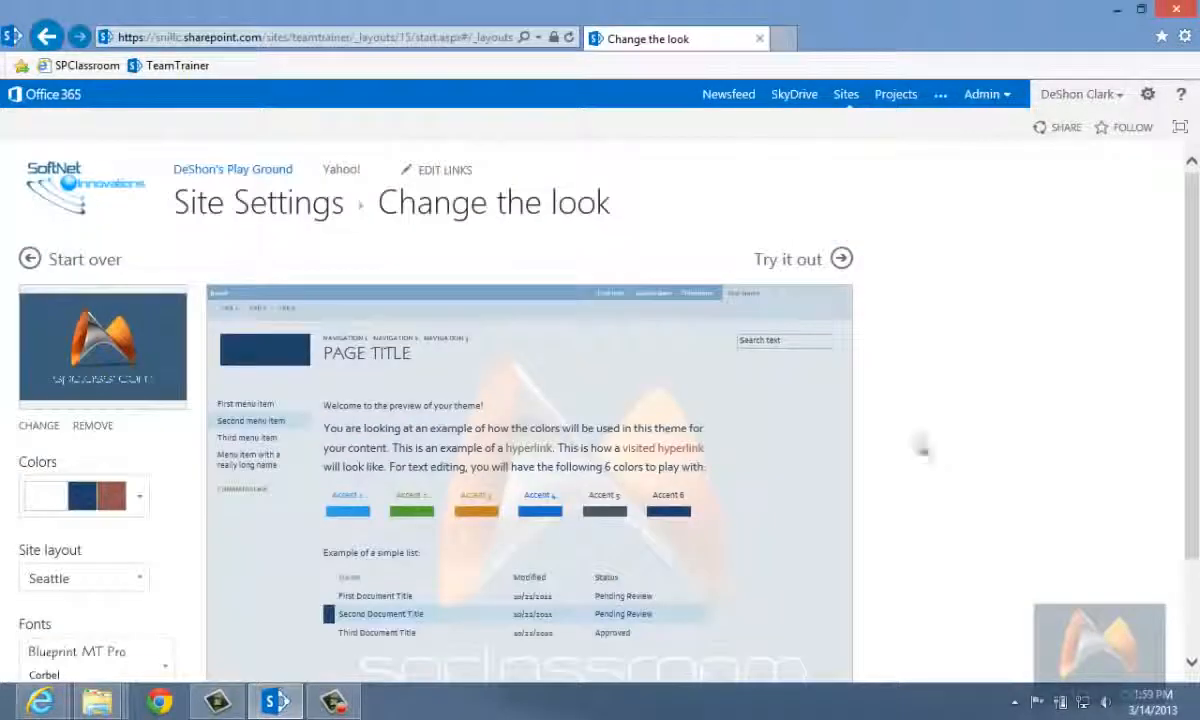
click(779, 264)
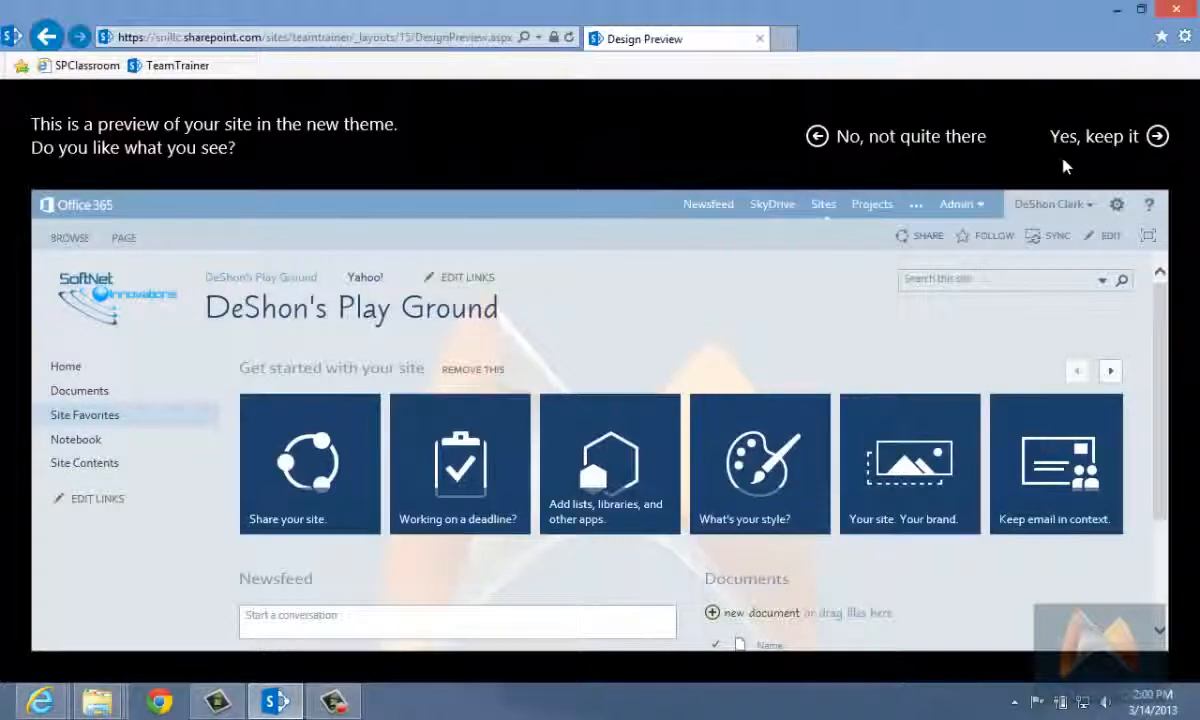
click(1114, 145)
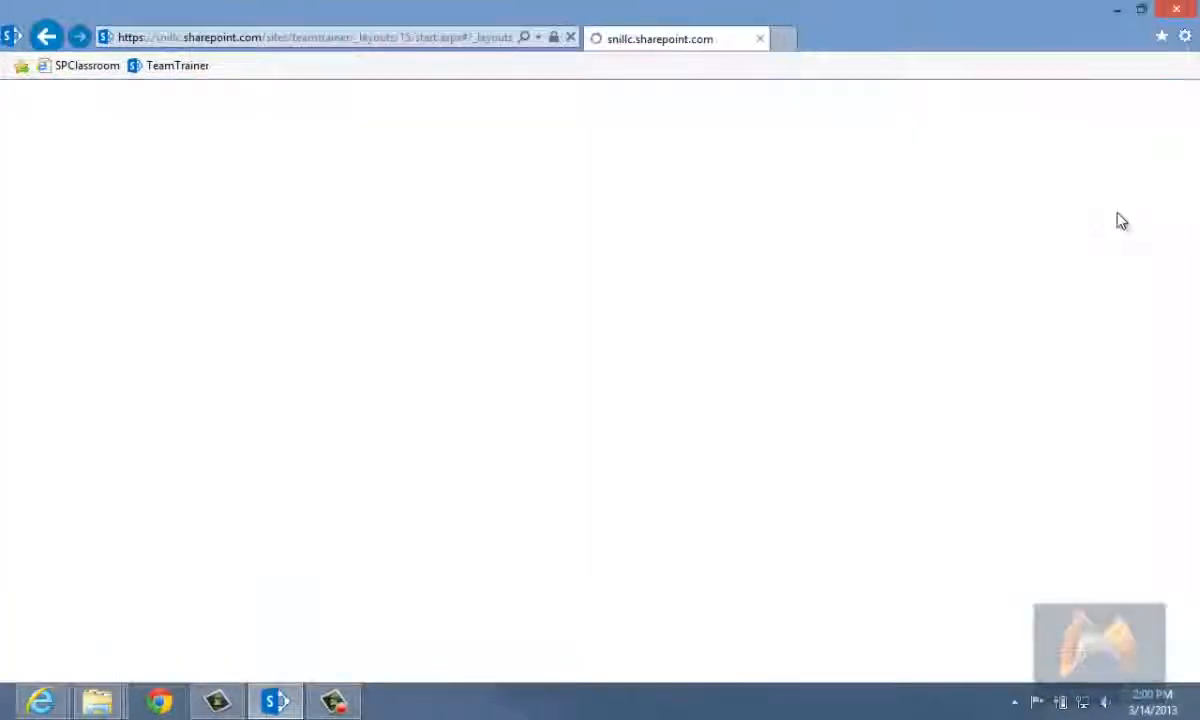
Step: Review the new look on the Site Settings page and on the site's home page
scroll(1077, 517, down, 3)
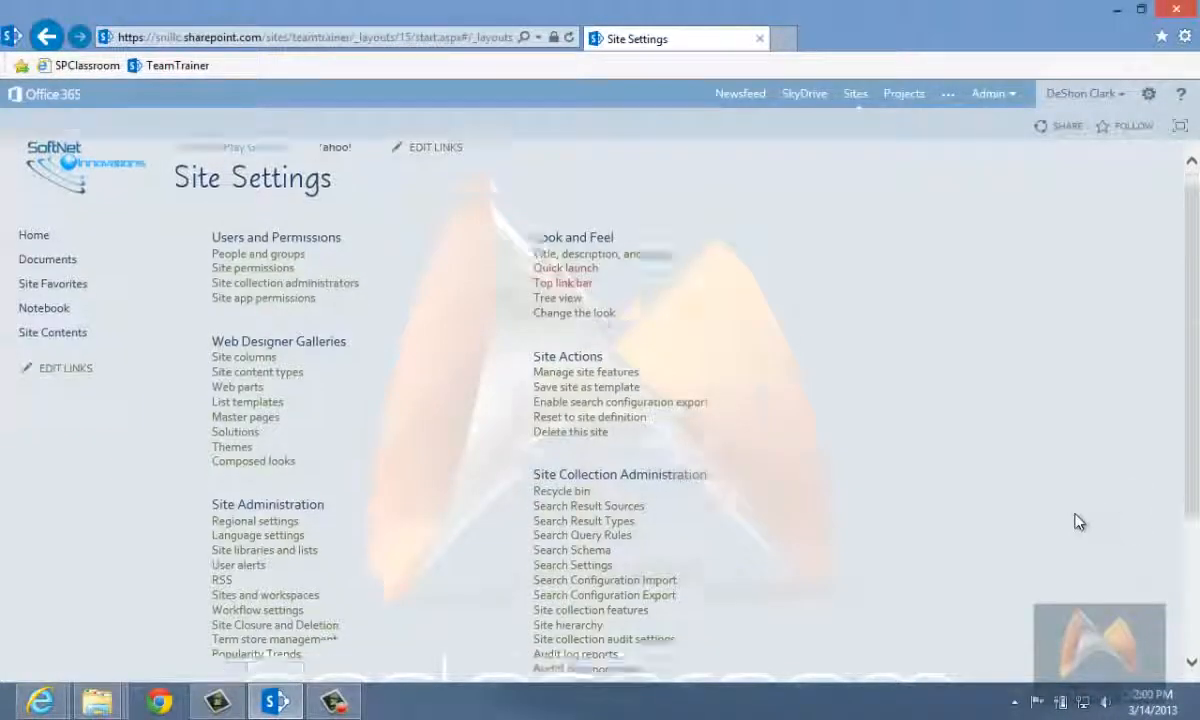
scroll(1075, 526, up, 3)
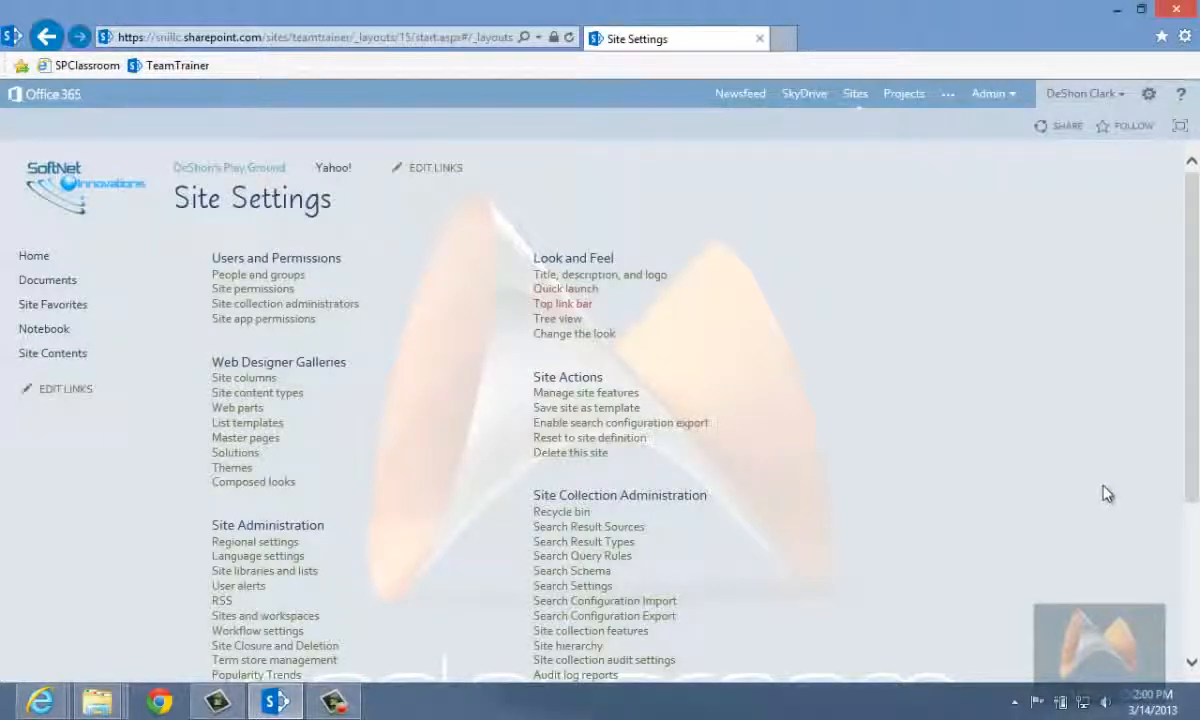
click(79, 193)
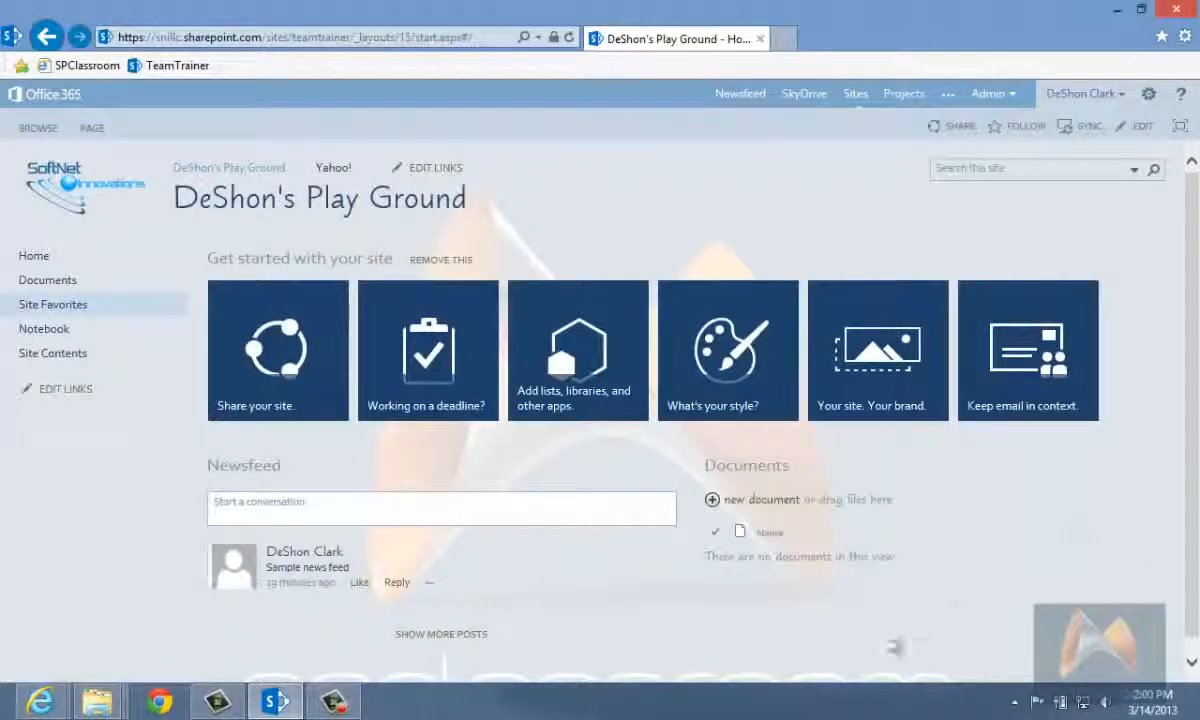
scroll(902, 614, down, 1)
scroll(640, 612, up, 1)
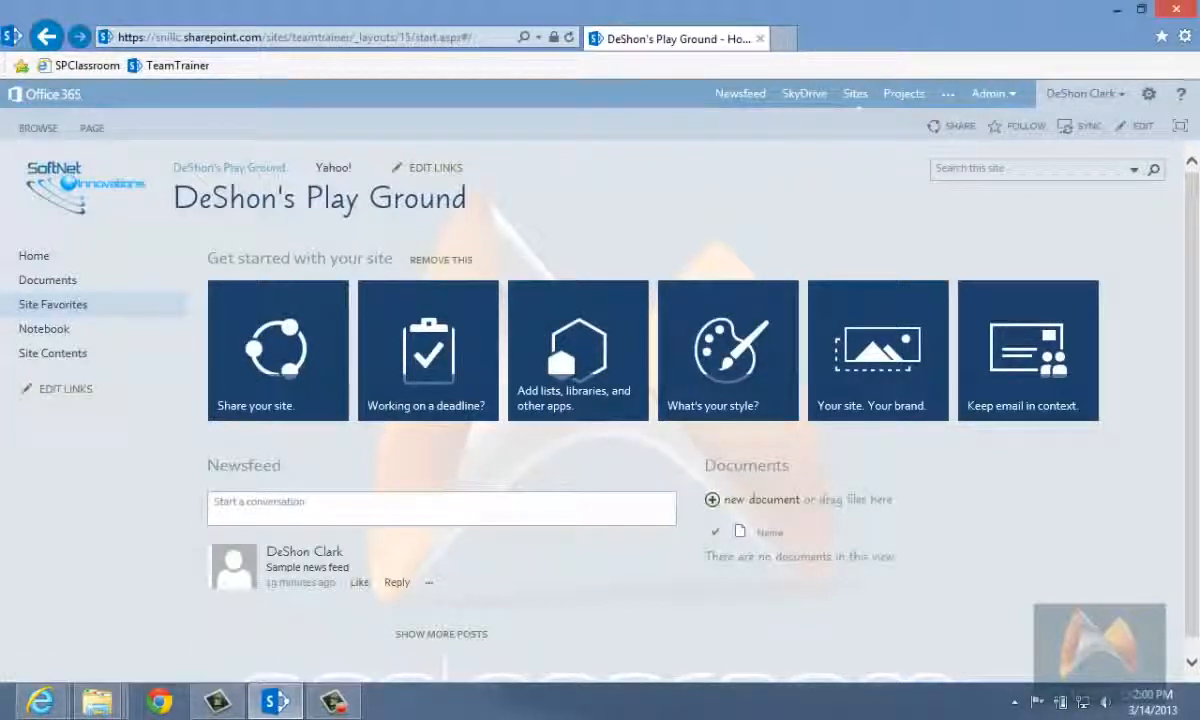
Step: View the site's Getting started page and return to the home page
click(1148, 93)
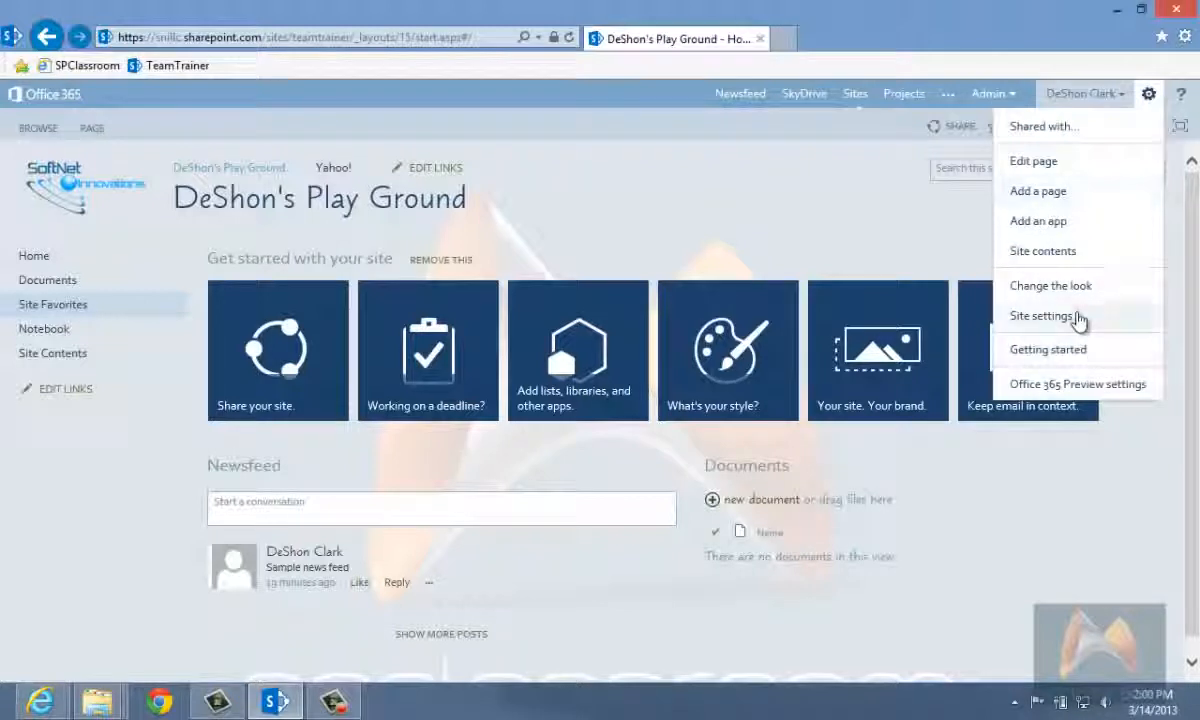
click(1062, 354)
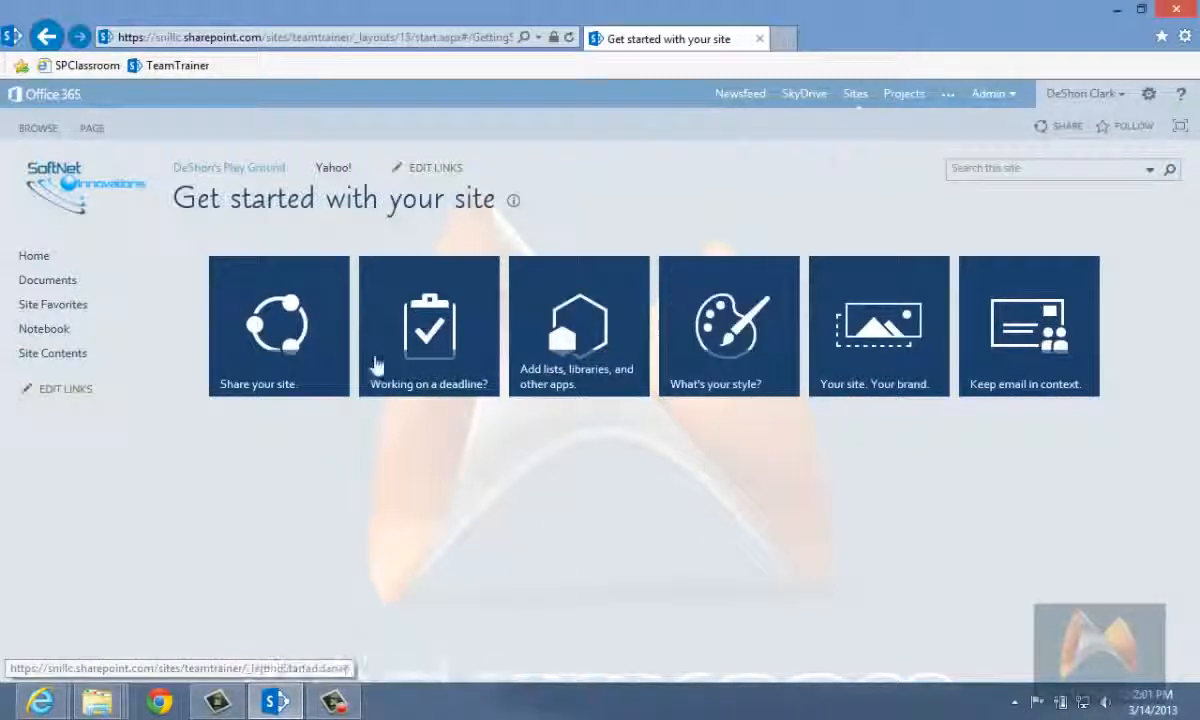
click(53, 180)
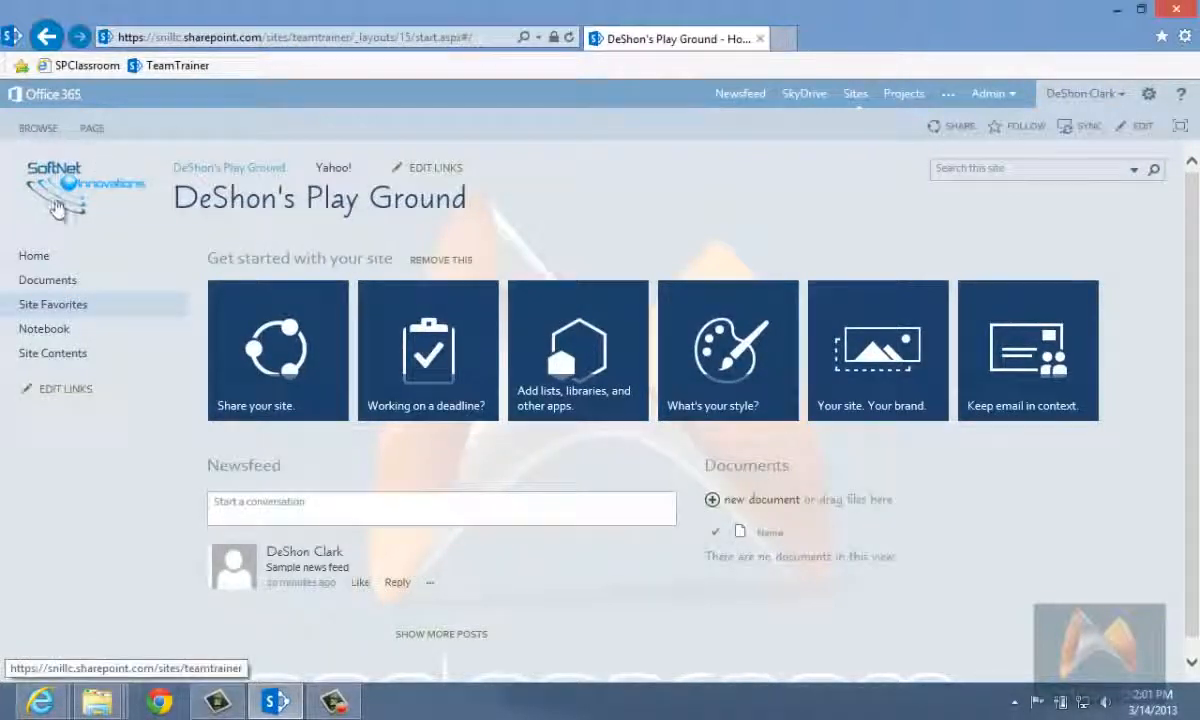
click(388, 38)
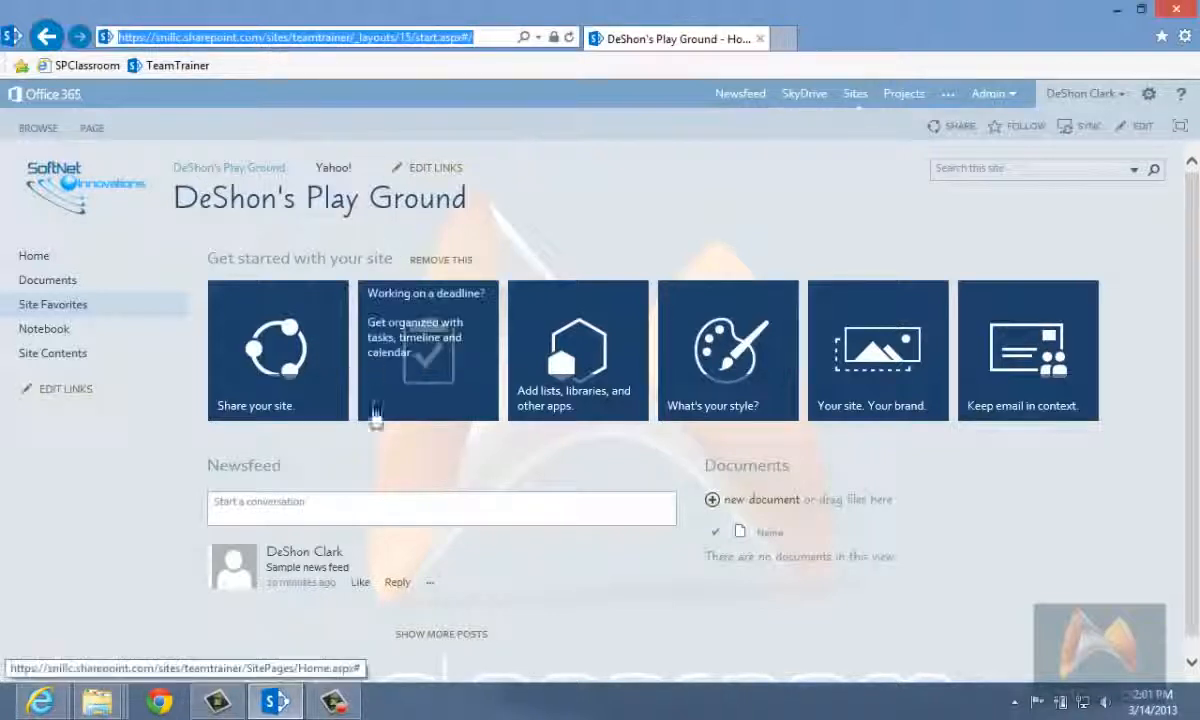
click(875, 644)
scroll(868, 618, down, 1)
scroll(868, 618, up, 1)
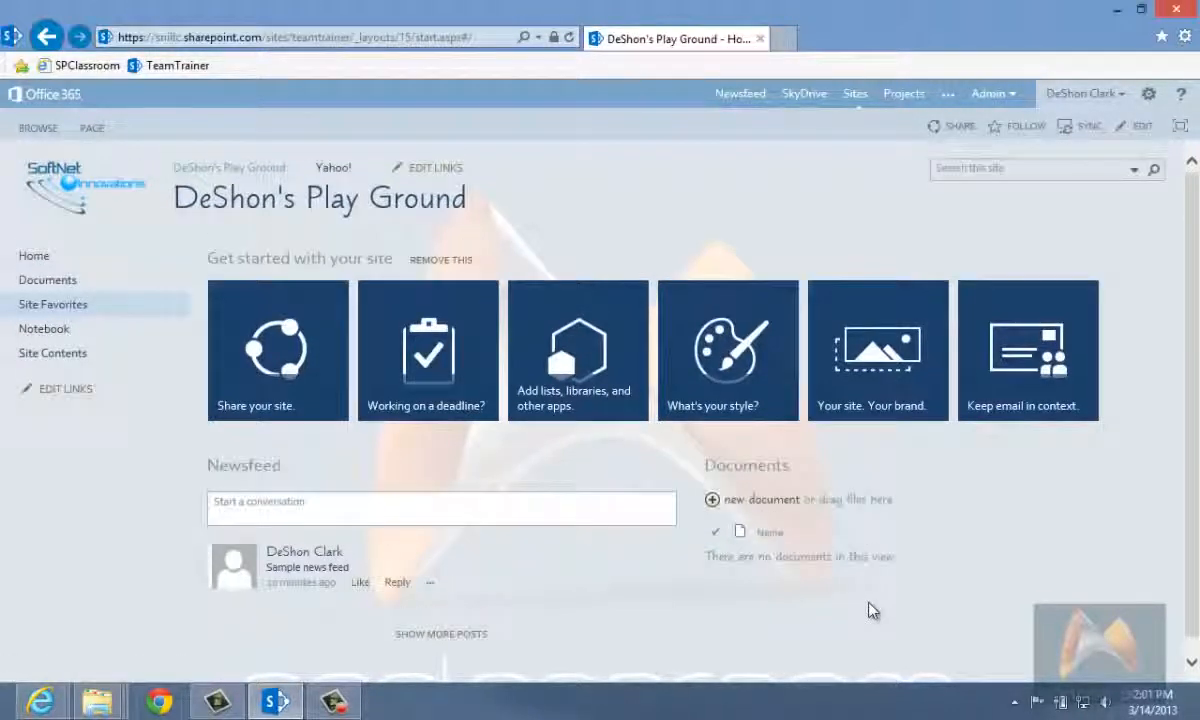